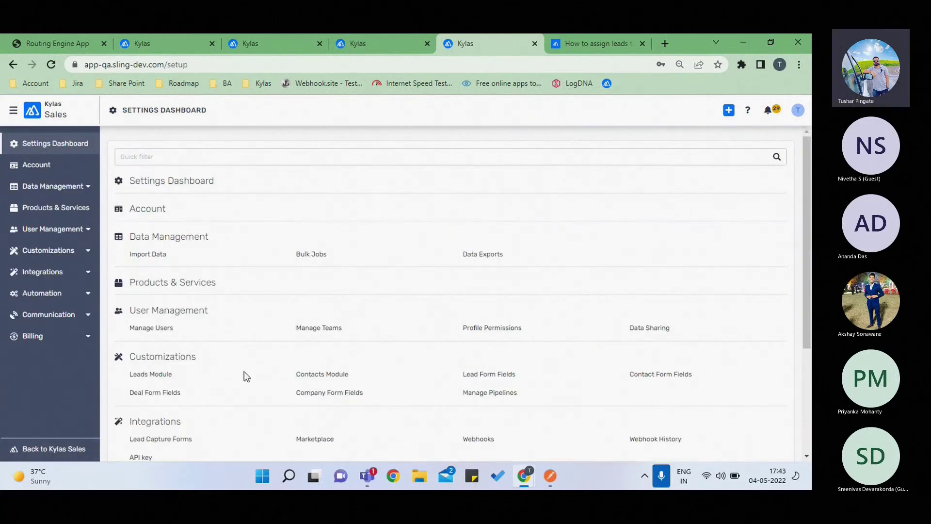
- Scroll the Settings Dashboard down toward the Automation section
scroll(245, 376, down, 3)
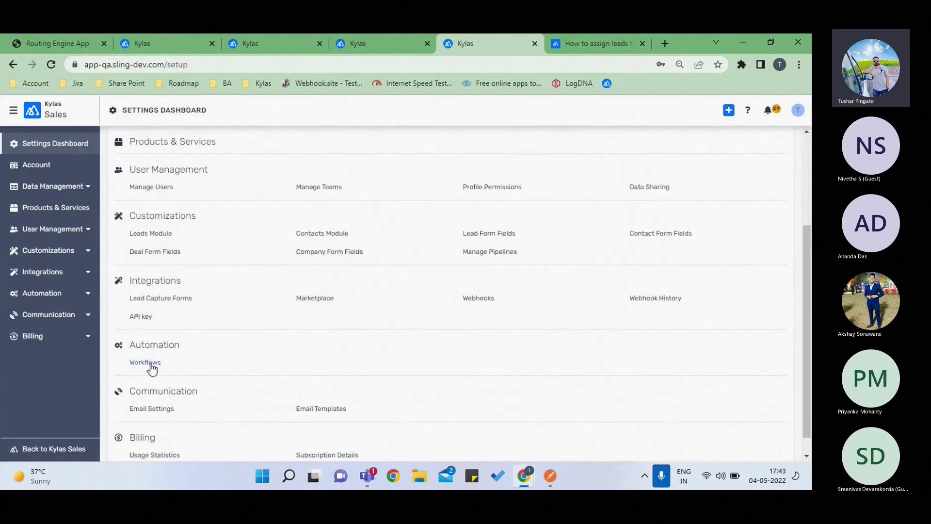
- Open the Workflows list under Automation, then switch to the round-robin lead assignment help article
click(147, 363)
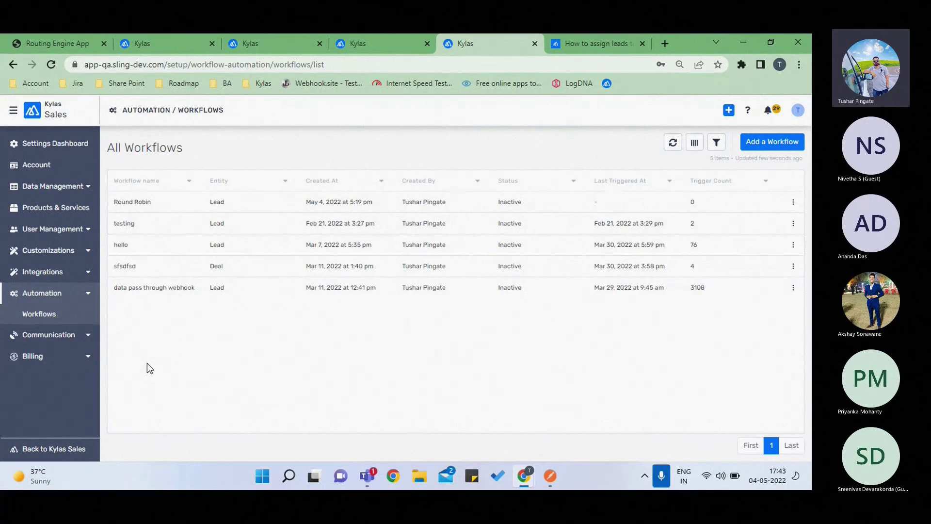
click(602, 51)
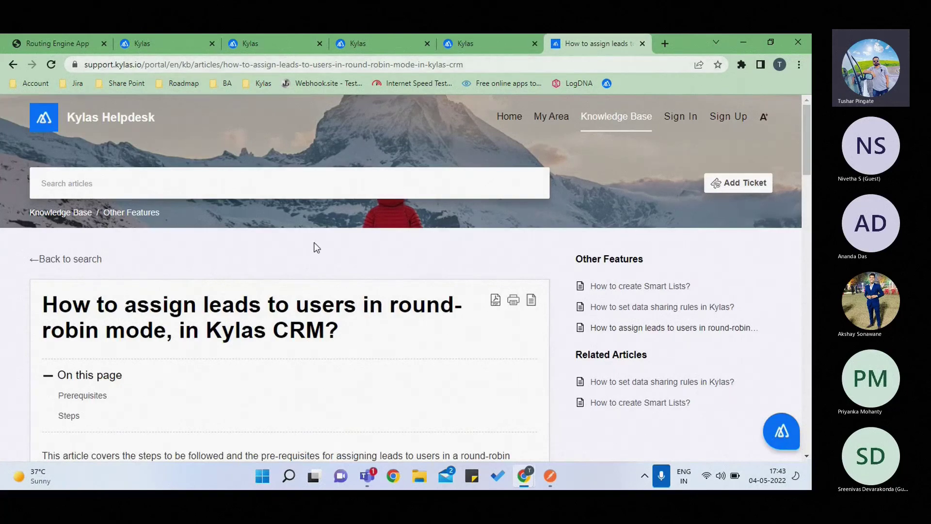
- Read the article's prerequisites and Step 1, then return to the All Workflows list
scroll(241, 273, down, 1)
scroll(240, 269, down, 1)
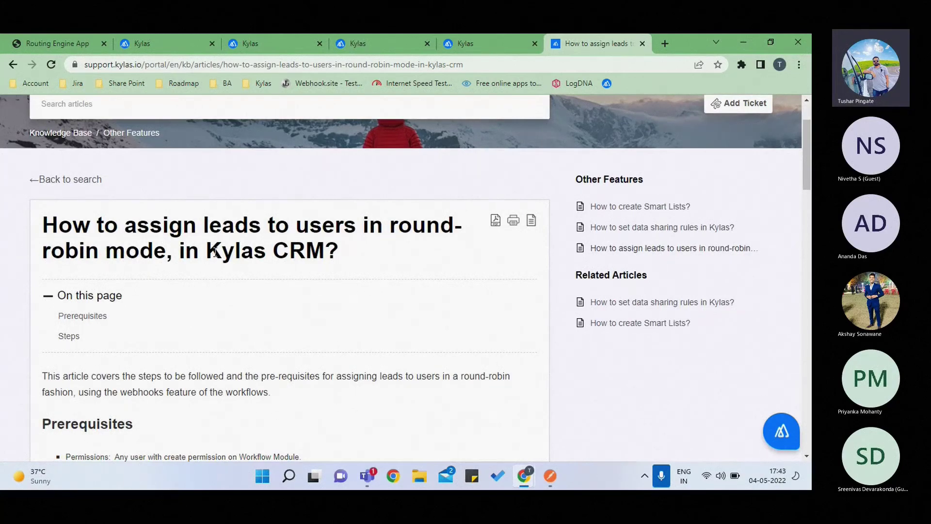
scroll(235, 333, down, 2)
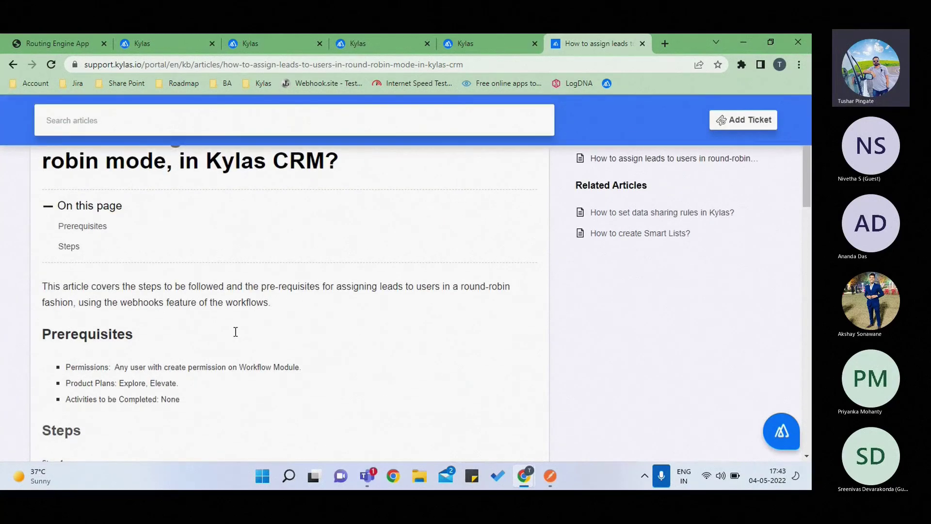
scroll(234, 332, down, 2)
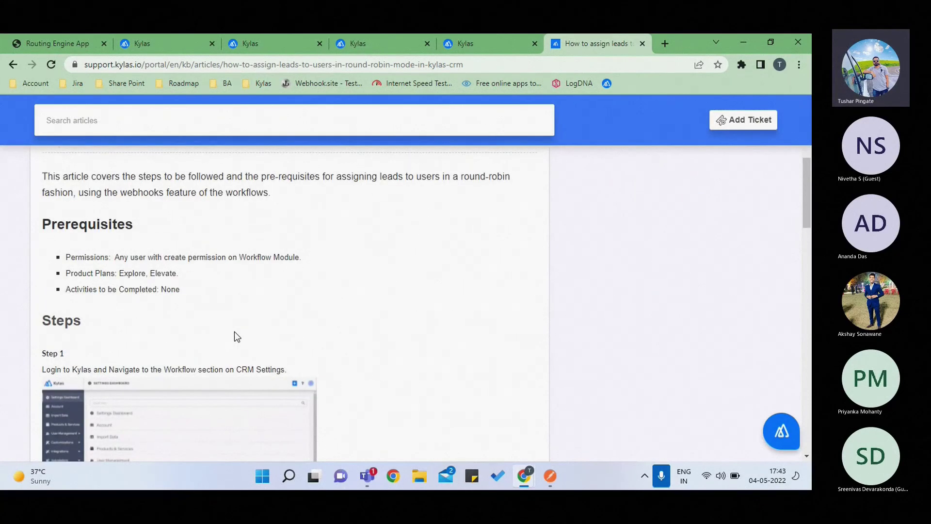
scroll(234, 332, down, 2)
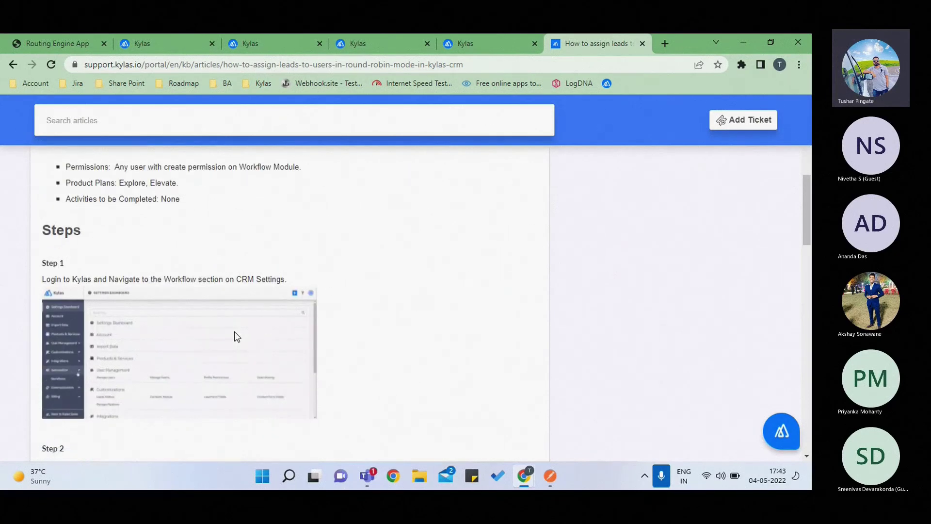
click(493, 44)
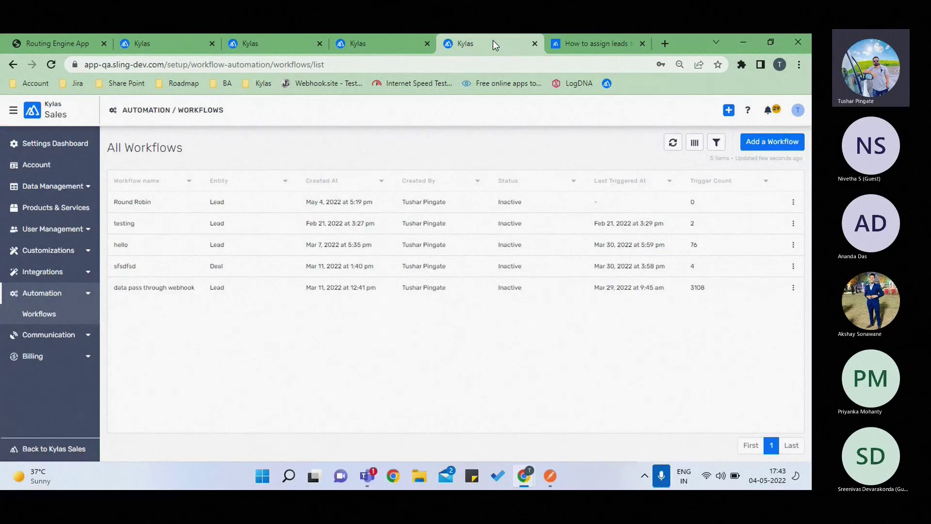
- Review the Round Robin workflow's Webhook Round Robin URL and parameters, then return to the help article
click(236, 203)
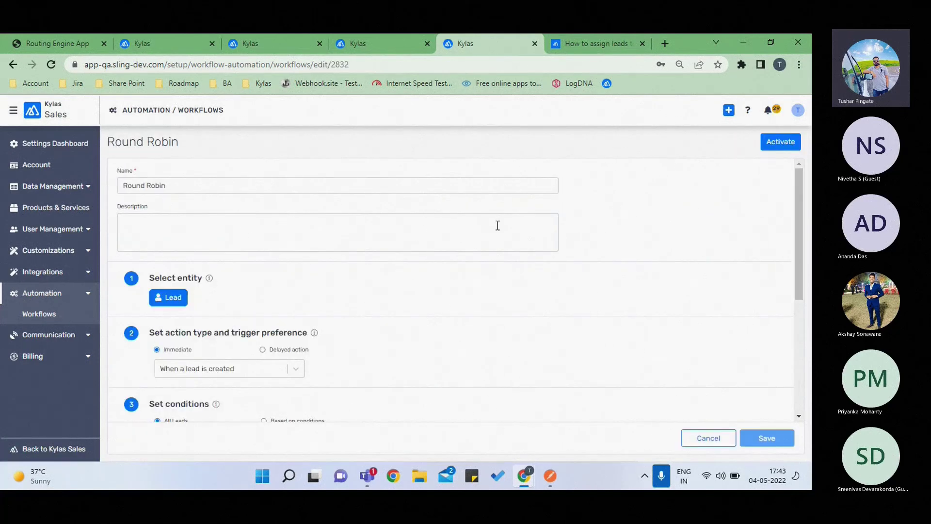
scroll(264, 289, down, 1)
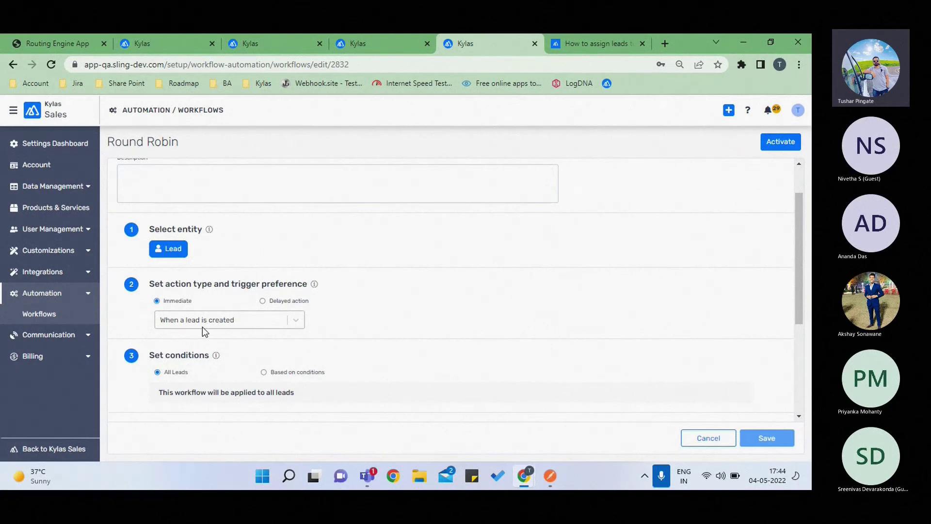
scroll(268, 327, down, 2)
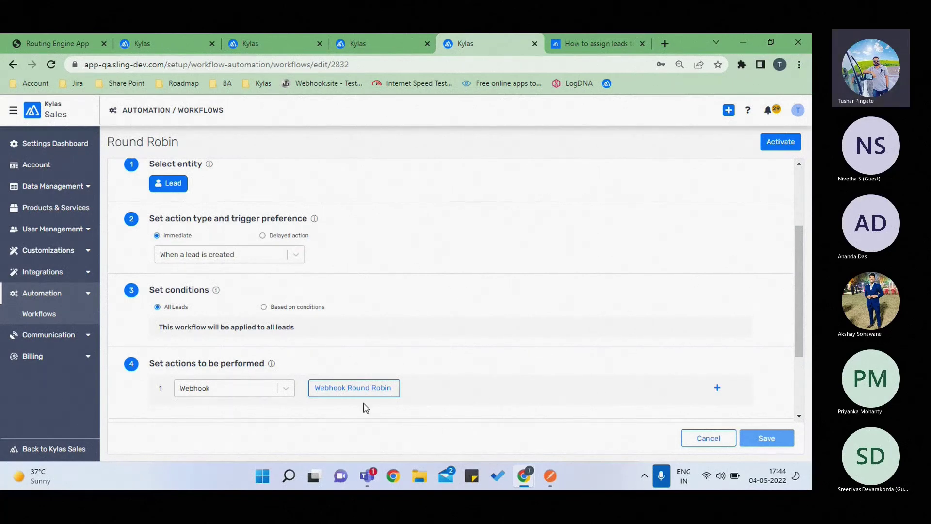
click(360, 388)
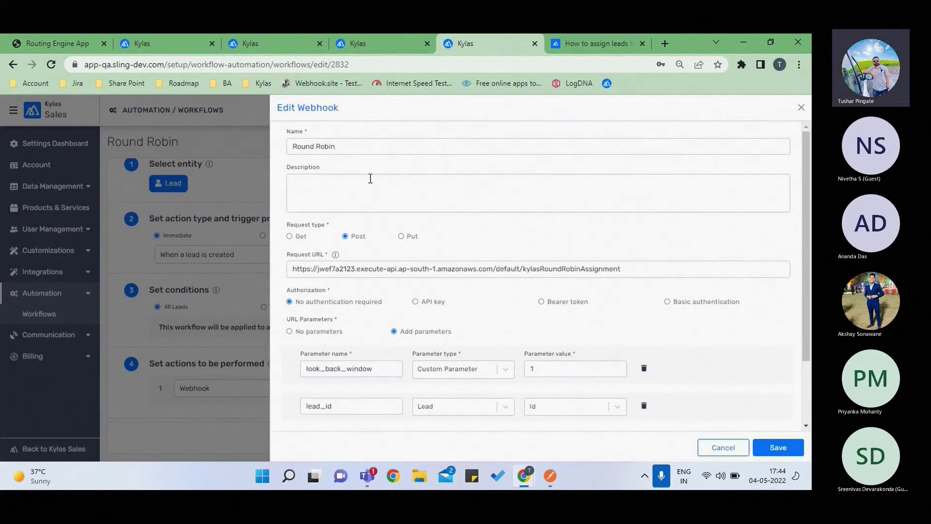
scroll(363, 320, down, 1)
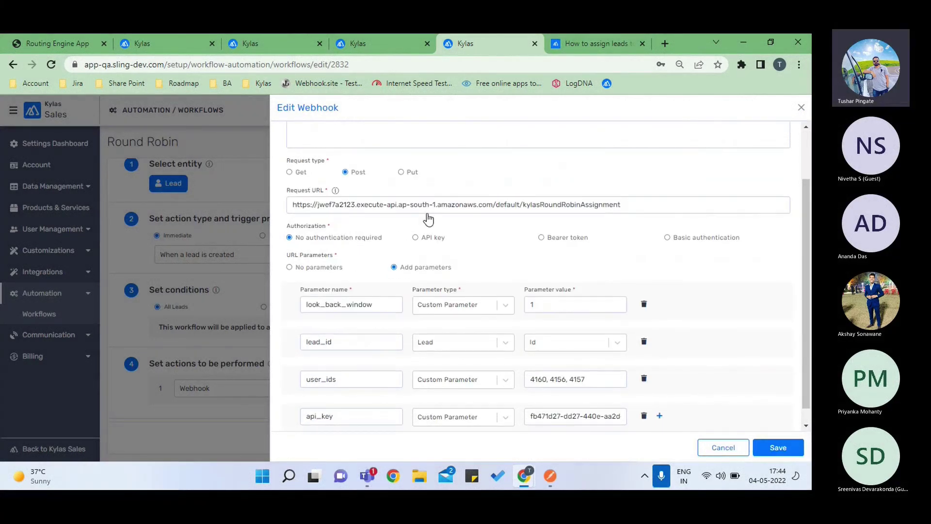
click(575, 42)
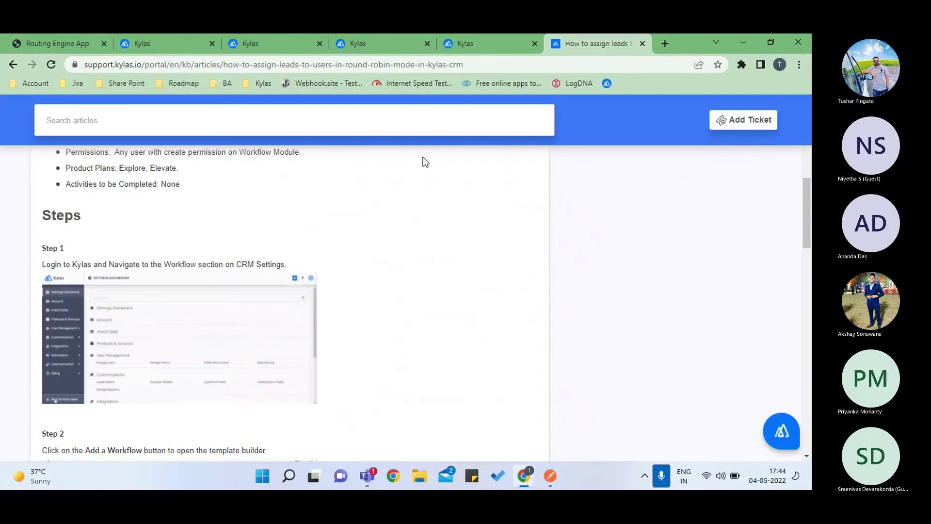
- Read Steps 2 and 3, then return to the POST webhook with look_back_window 1 and lead_id
scroll(344, 214, up, 1)
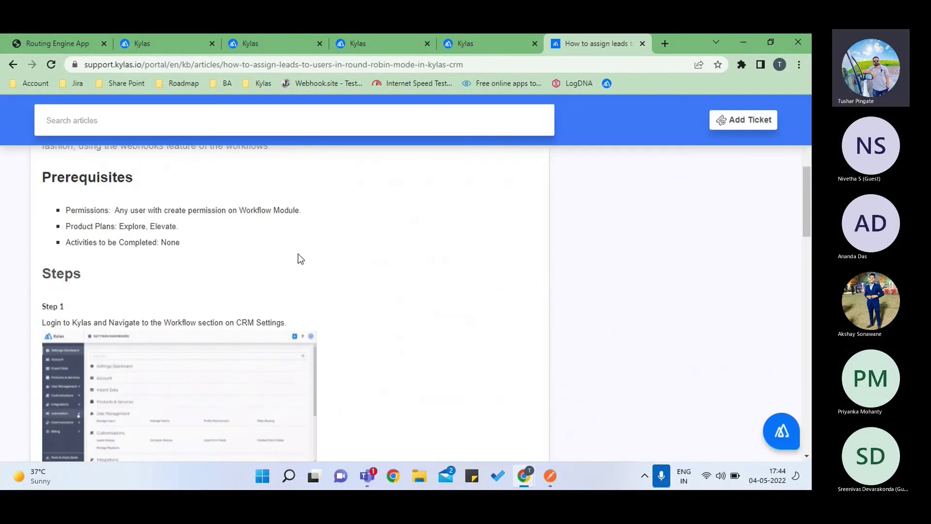
scroll(295, 257, down, 4)
key(ctrl+l)
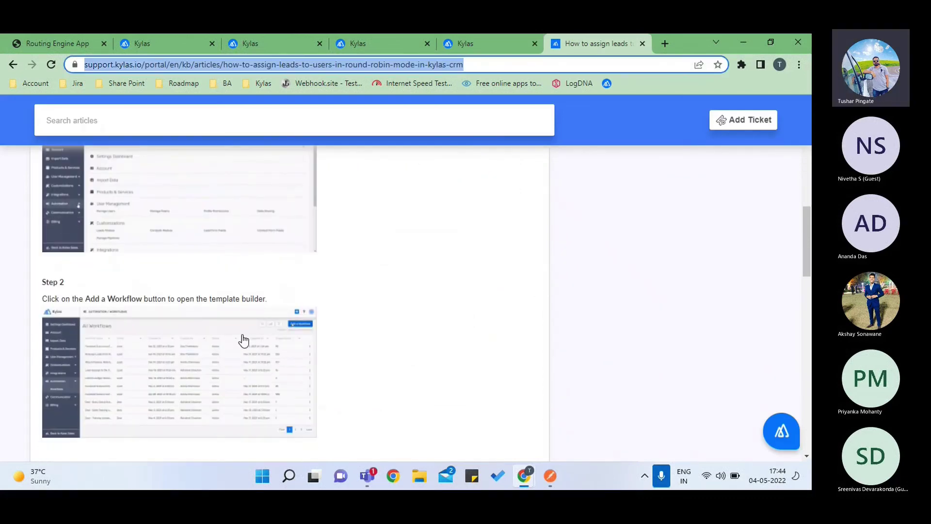
scroll(243, 341, down, 2)
scroll(243, 341, down, 1)
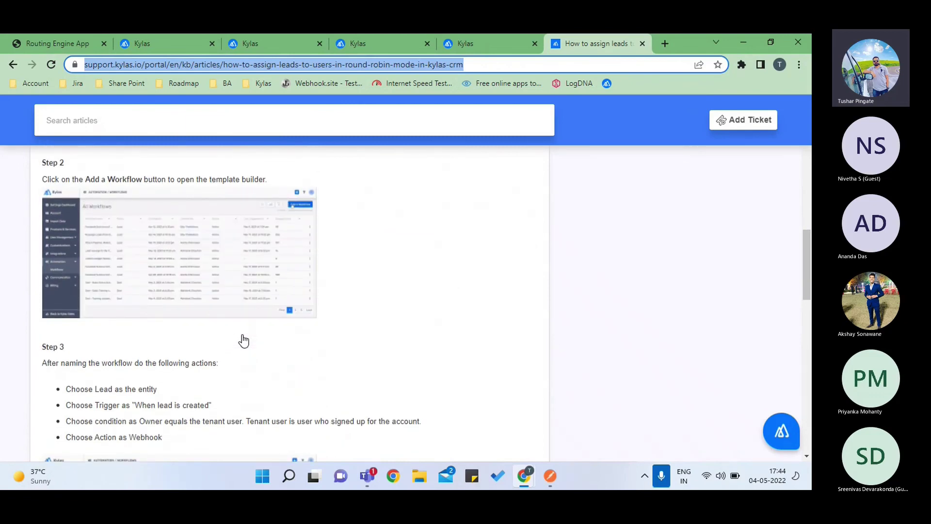
scroll(243, 341, down, 1)
scroll(243, 340, down, 1)
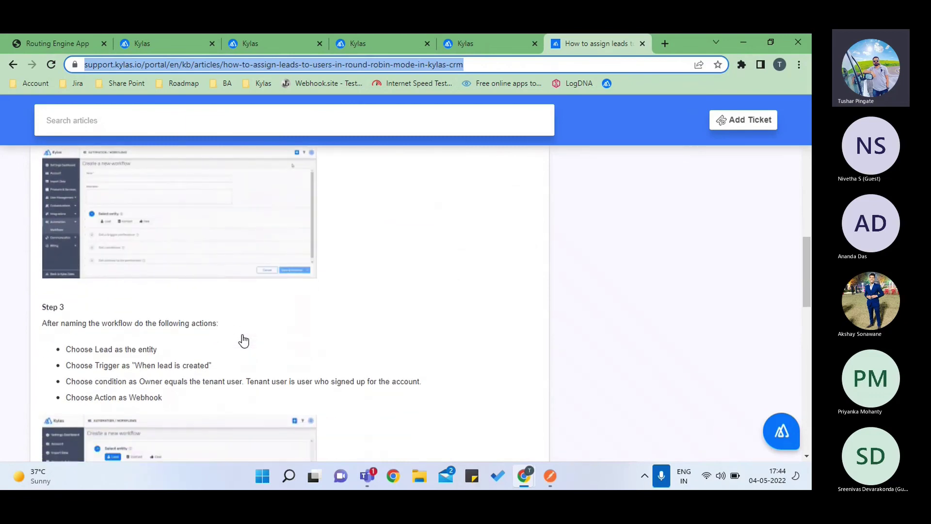
click(475, 47)
scroll(492, 228, up, 2)
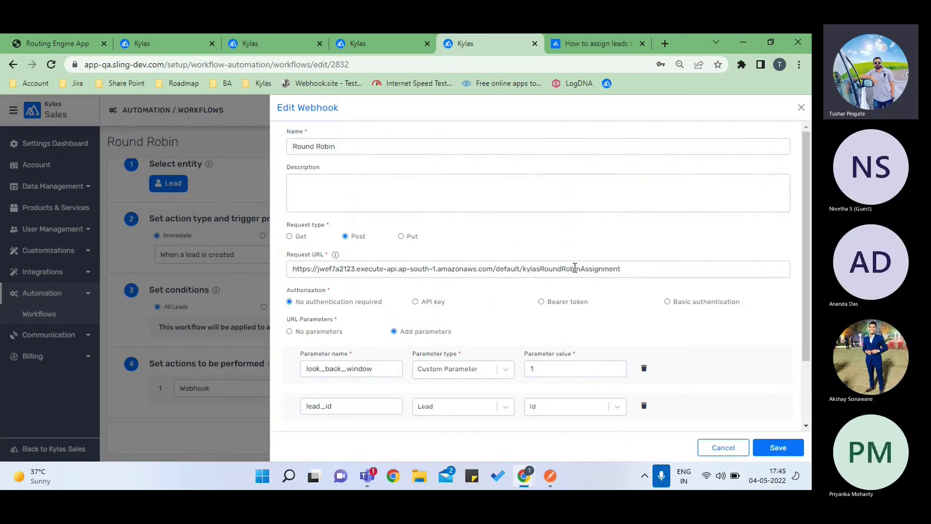
scroll(548, 295, down, 2)
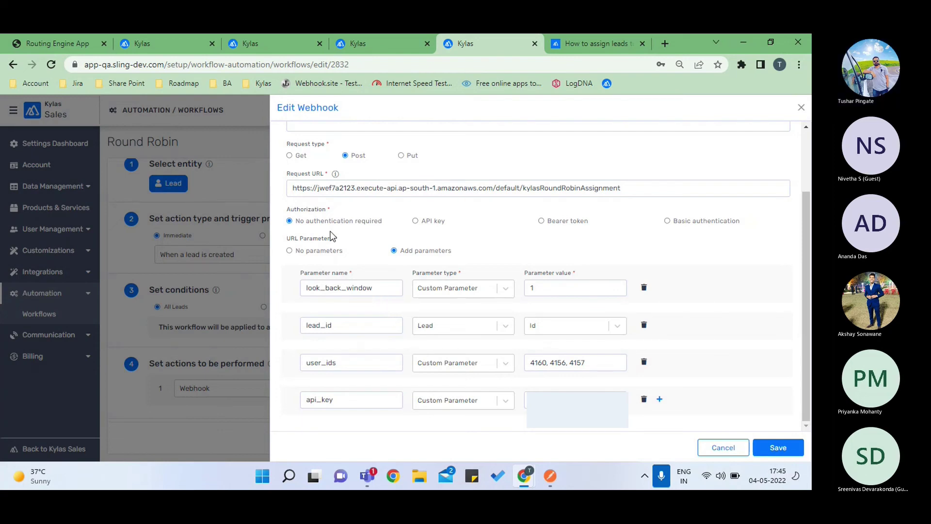
scroll(331, 232, up, 1)
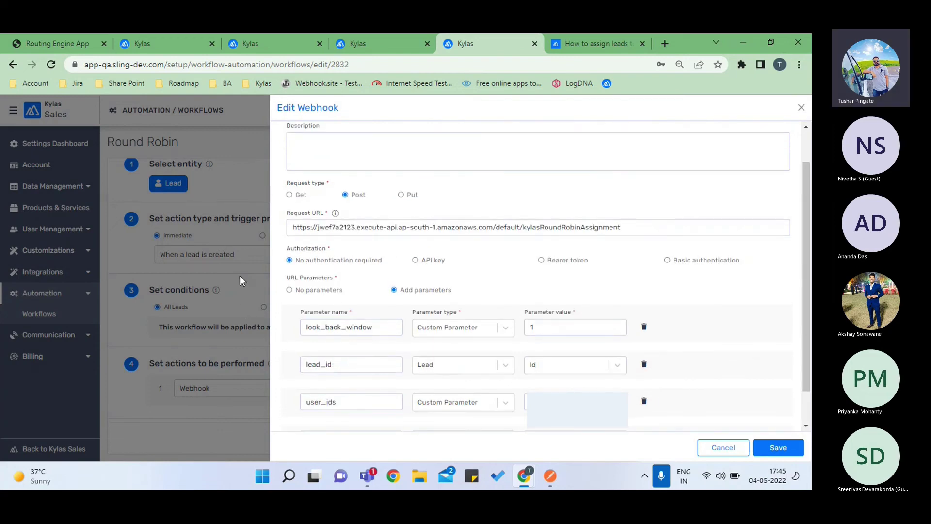
scroll(367, 358, down, 1)
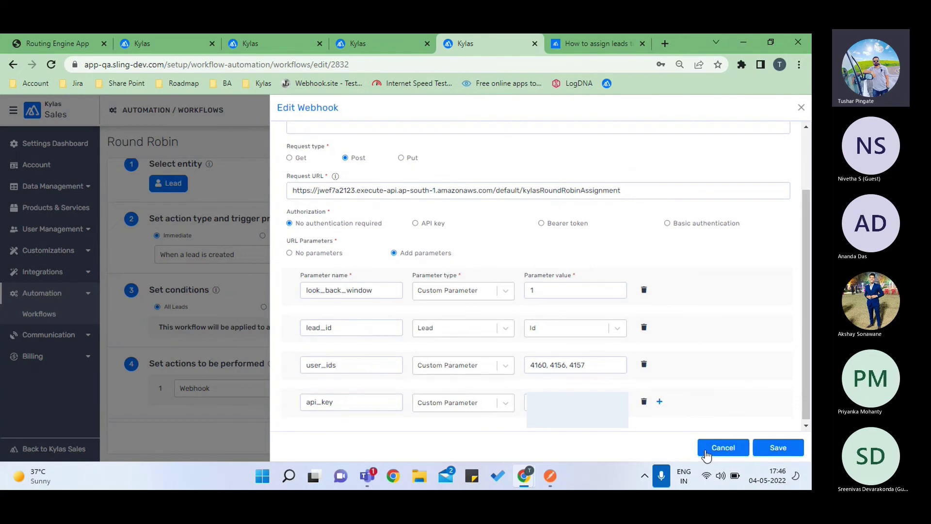
click(706, 453)
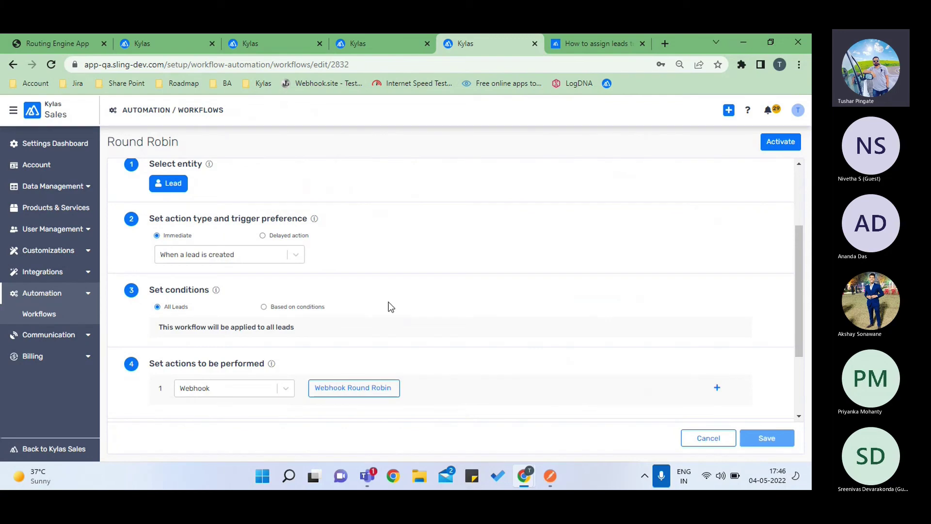
- Leave the webhook settings without saving for the Default Dashboard, then switch to Kylas Marketplace
scroll(388, 306, down, 1)
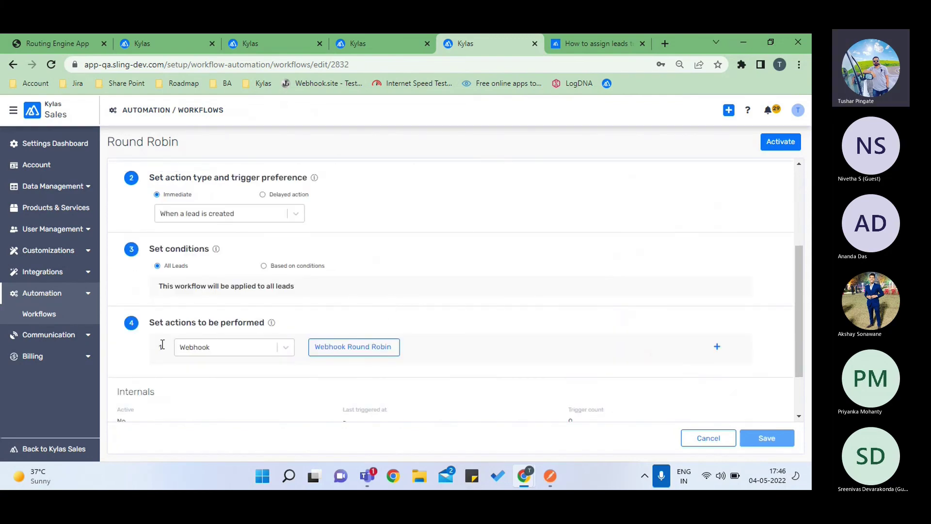
click(50, 454)
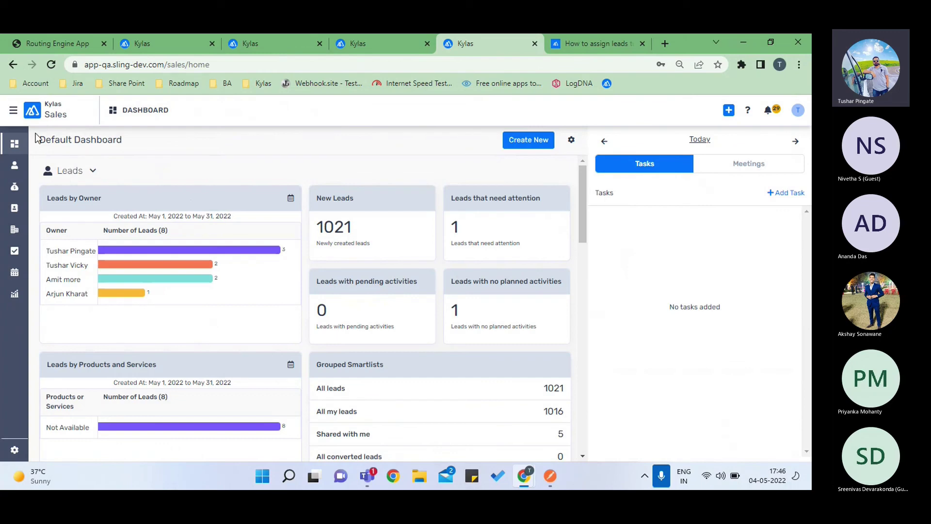
click(13, 110)
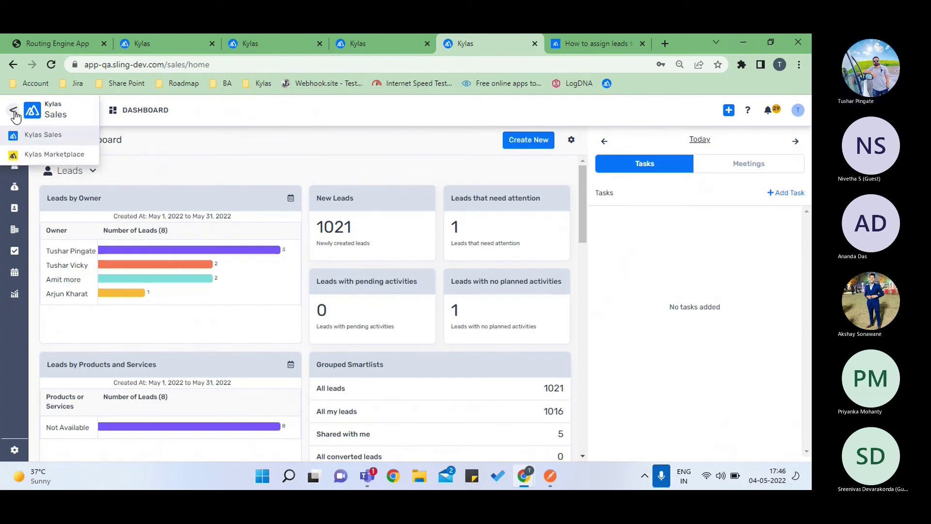
click(35, 155)
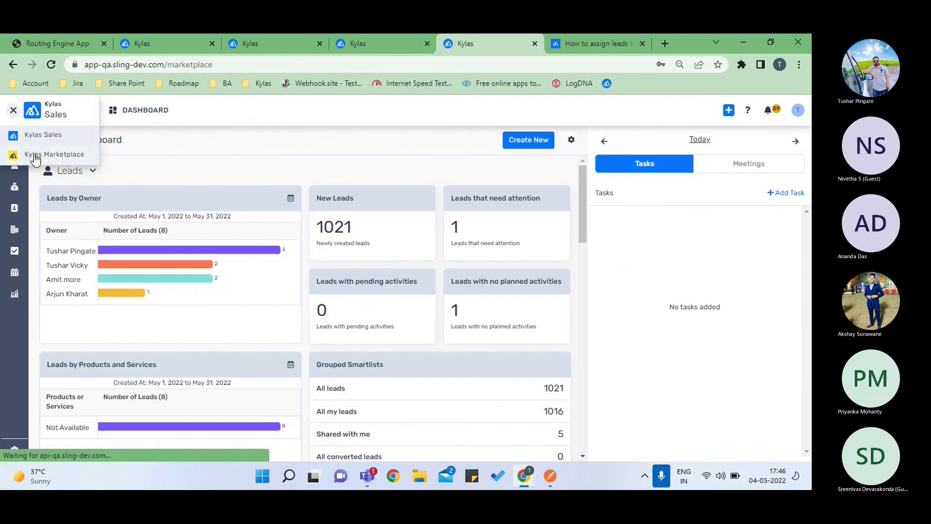
- Find Lead Routing Engine among All Apps and open its installed-app details page
click(33, 147)
scroll(291, 316, down, 1)
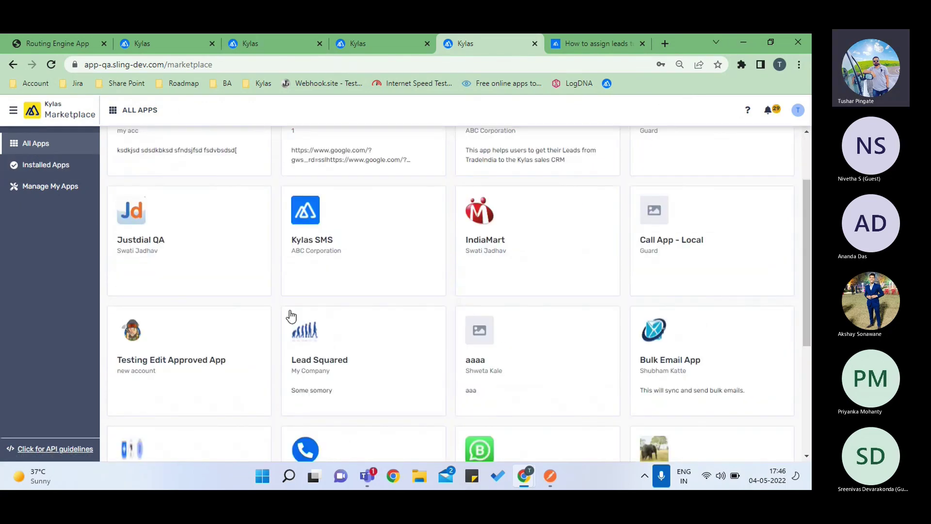
scroll(291, 316, down, 2)
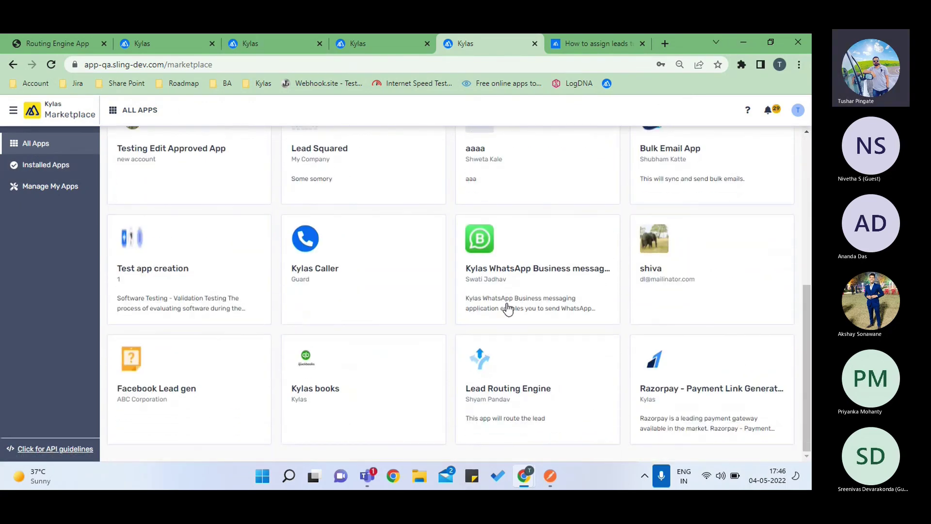
click(542, 380)
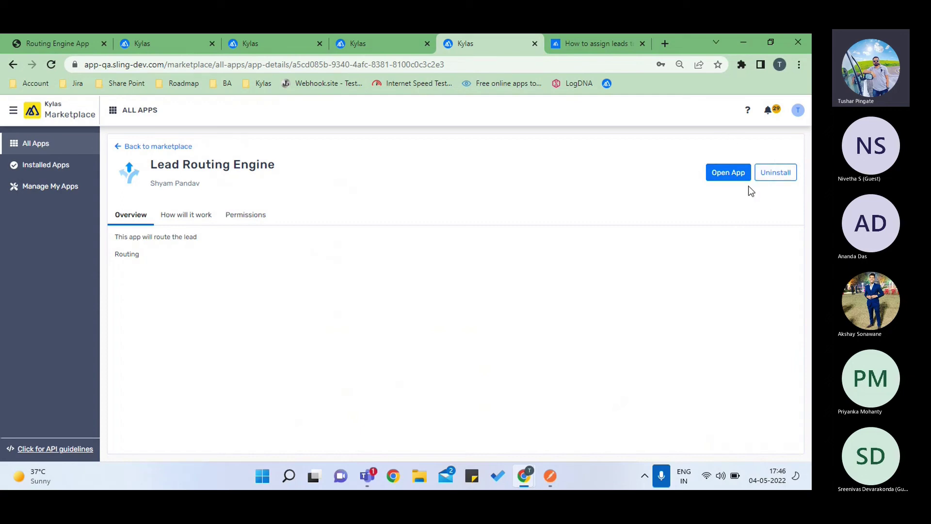
key(alt+Tab)
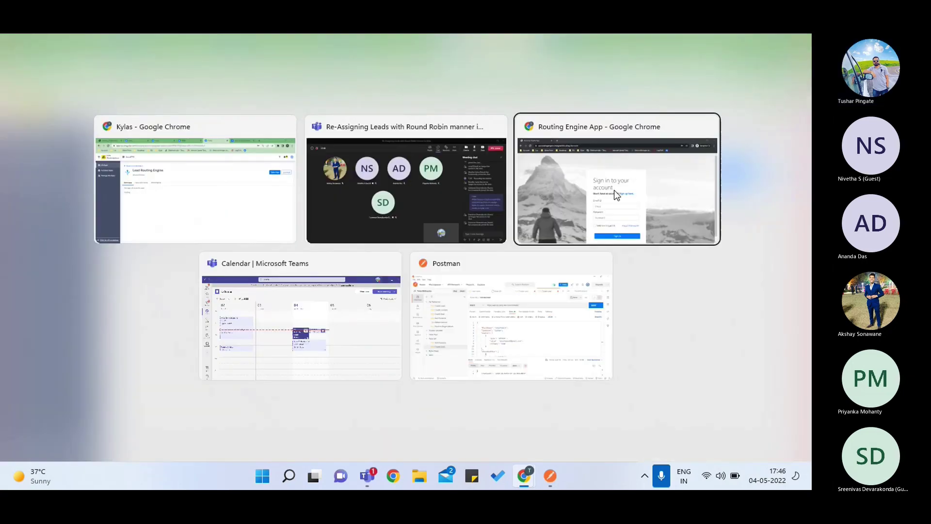
scroll(410, 299, down, 1)
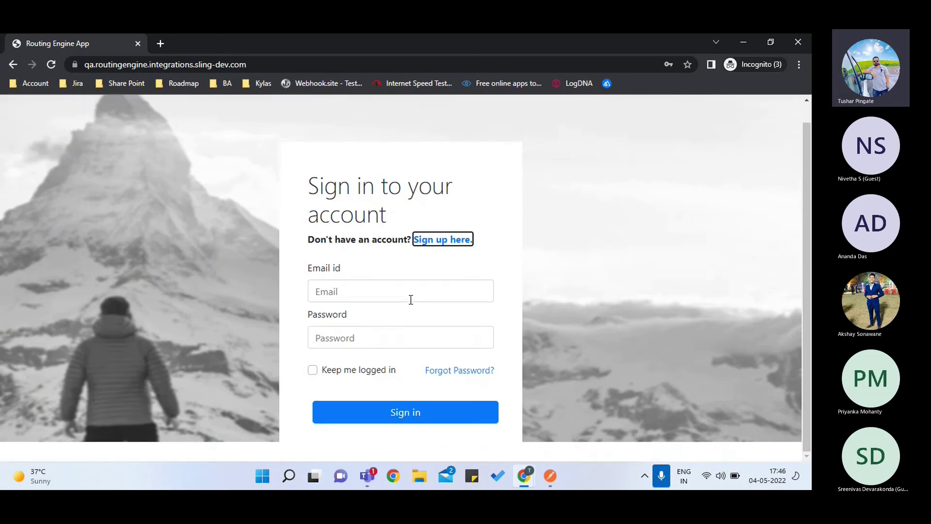
click(368, 295)
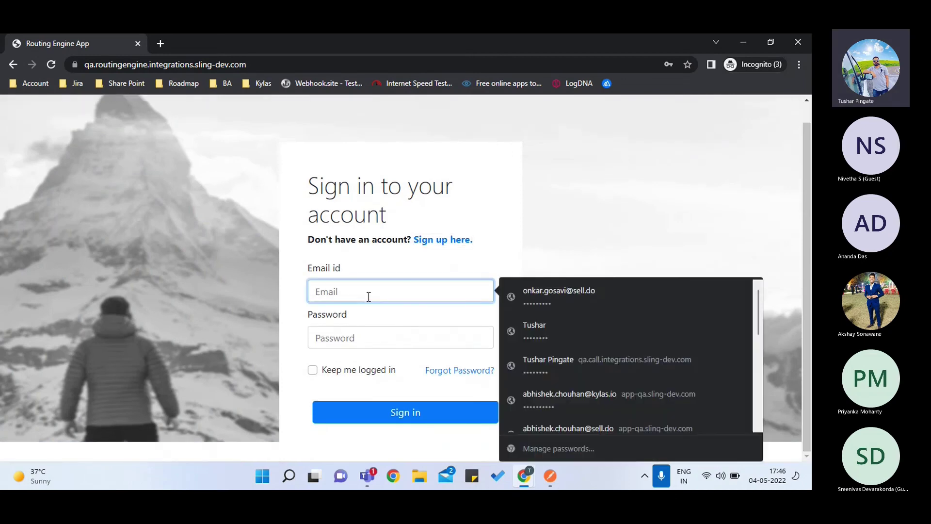
click(353, 336)
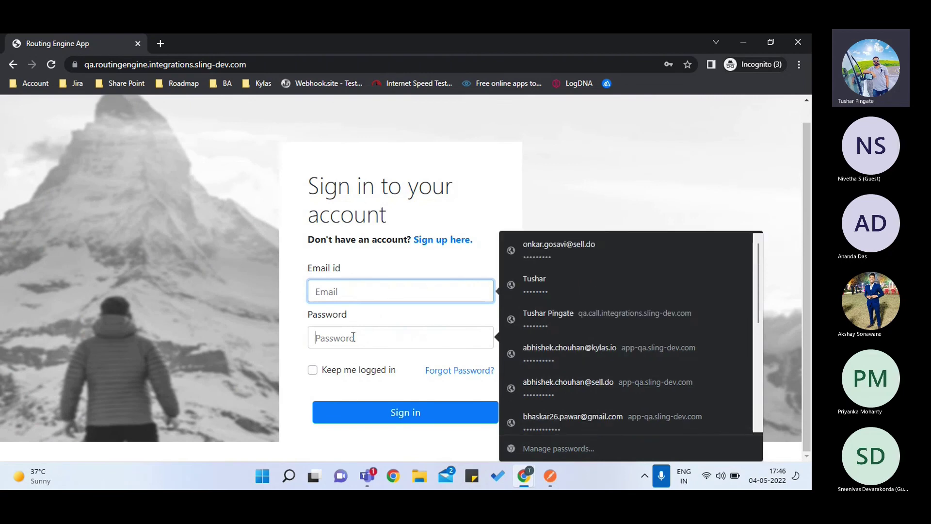
click(448, 241)
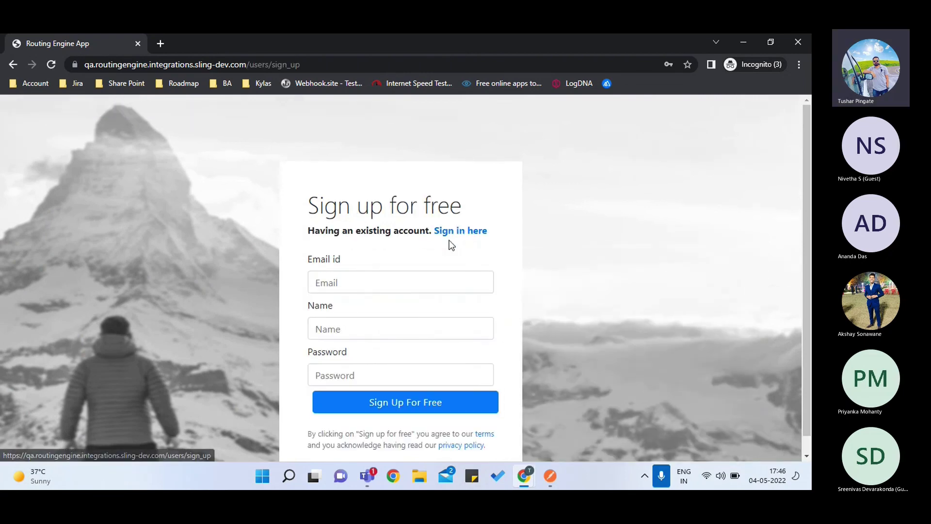
scroll(368, 283, down, 1)
click(362, 265)
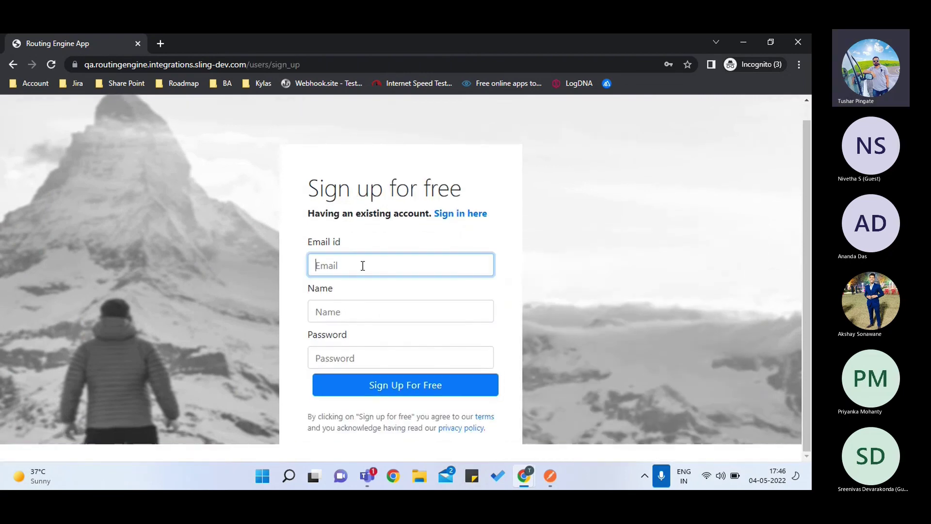
click(354, 311)
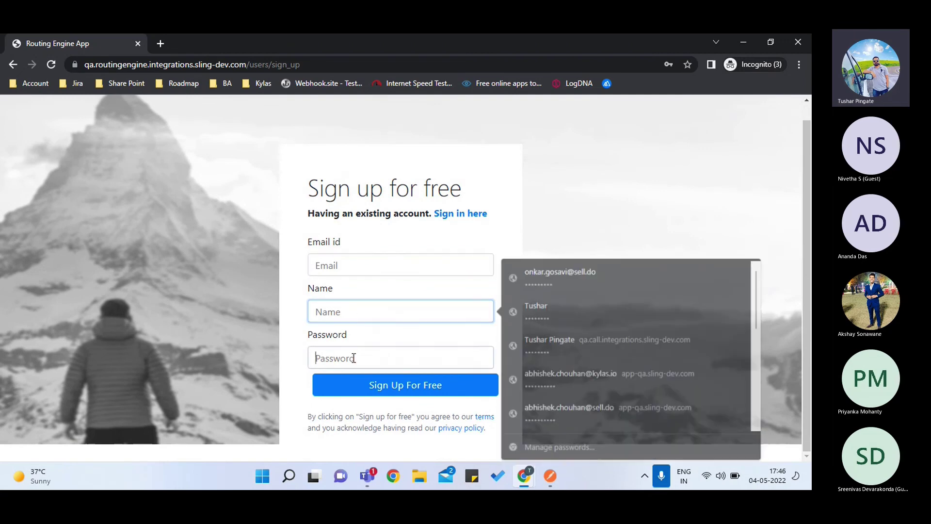
click(353, 358)
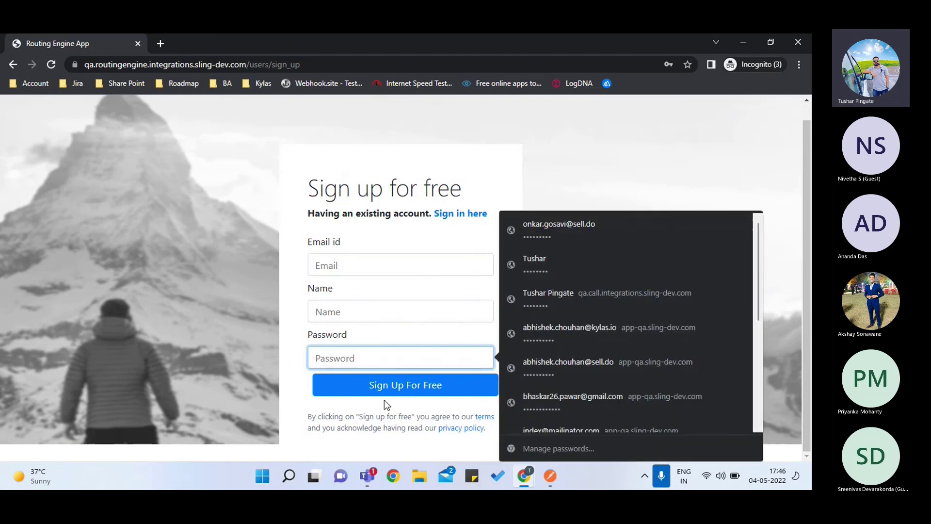
click(387, 405)
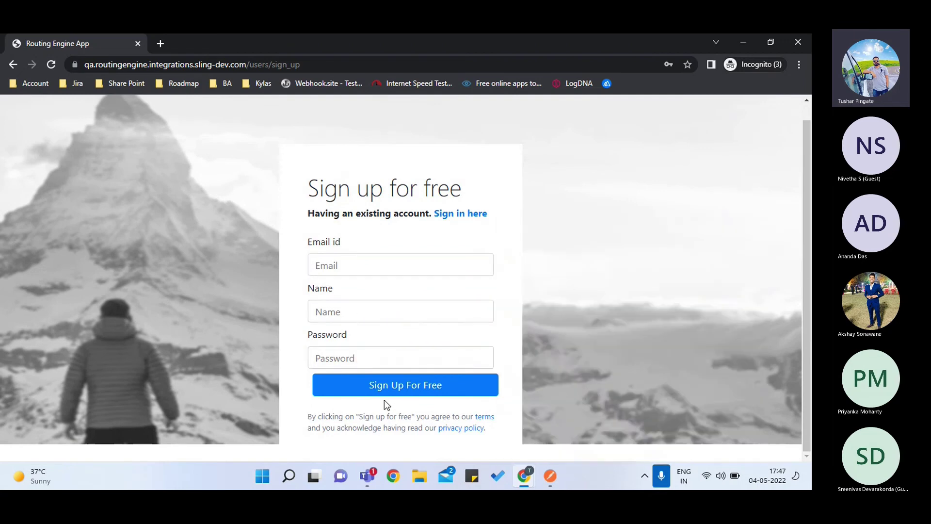
click(463, 213)
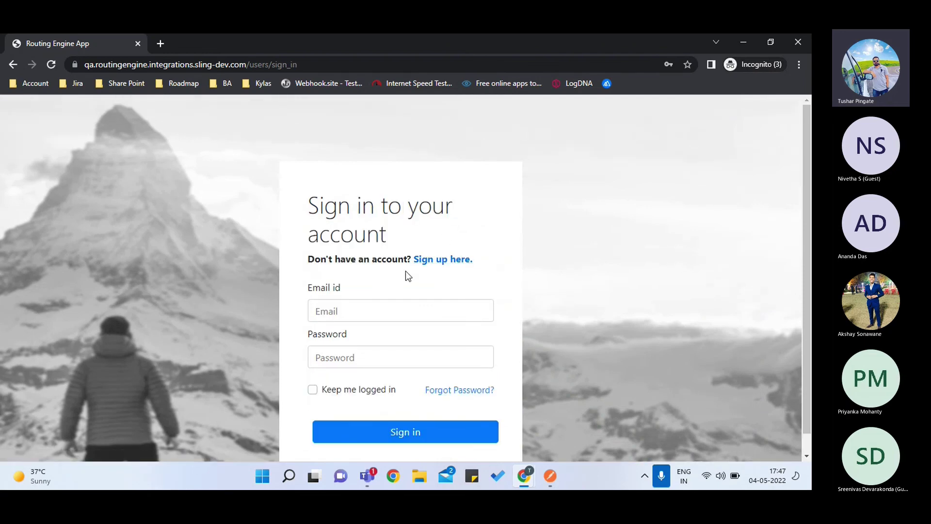
click(319, 308)
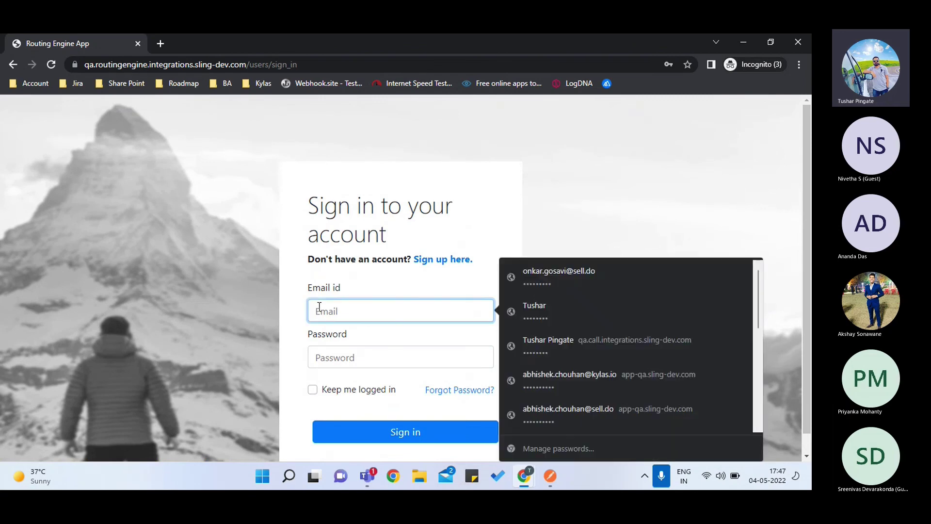
click(276, 306)
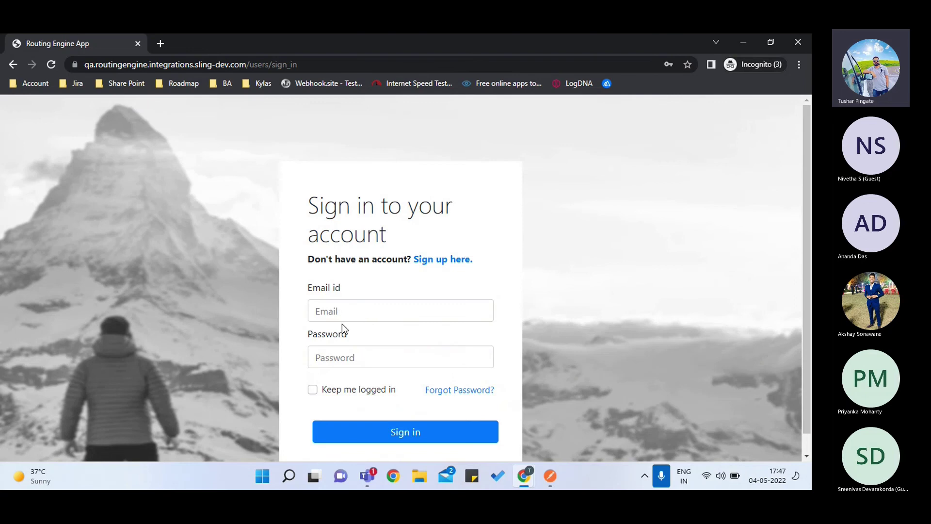
key(alt+Tab)
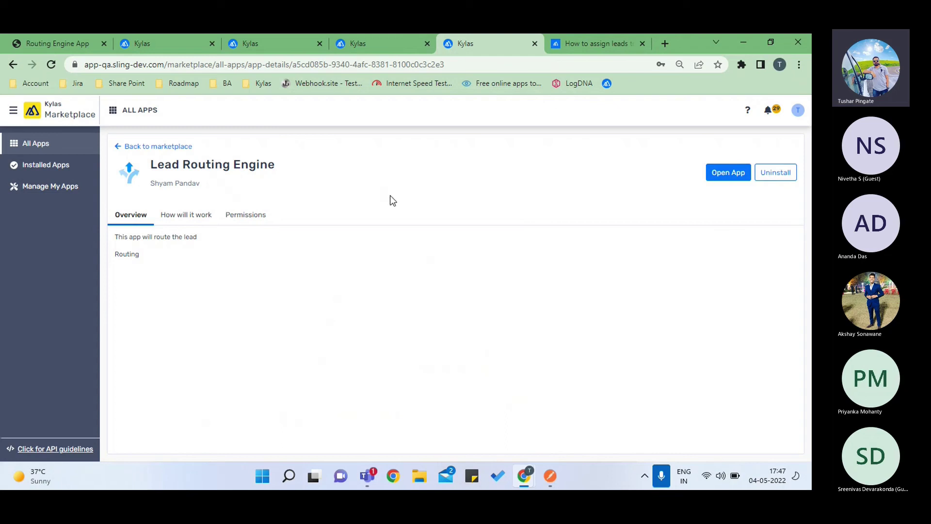
- Open the installed Lead Routing Engine's management page from Installed Apps
click(30, 167)
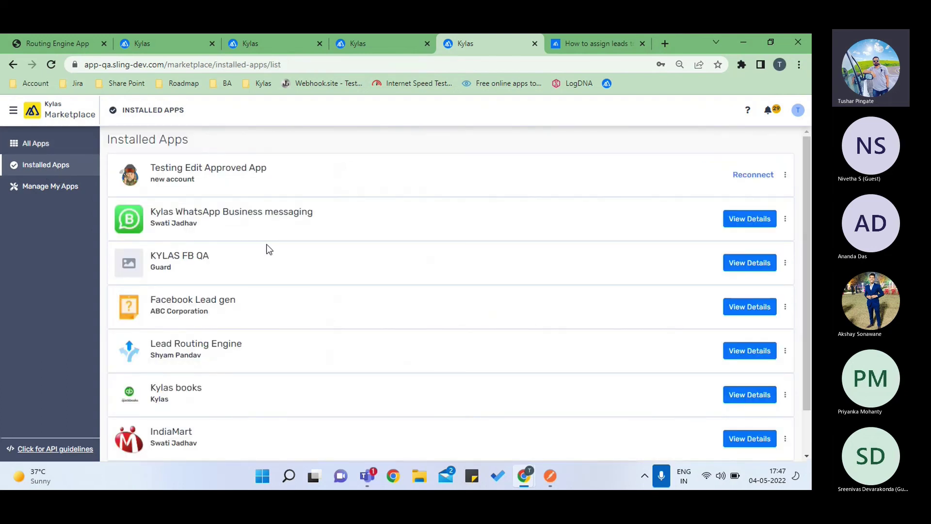
scroll(268, 249, down, 1)
scroll(267, 249, up, 1)
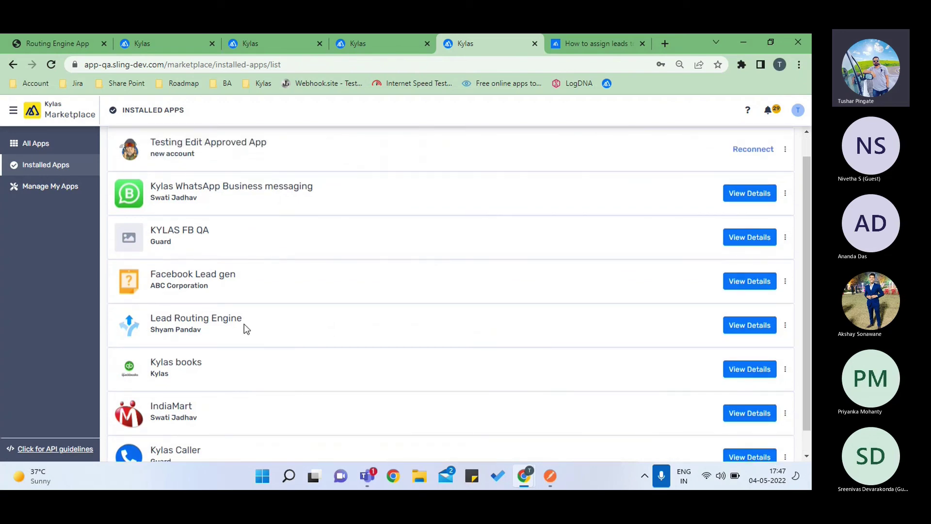
click(739, 326)
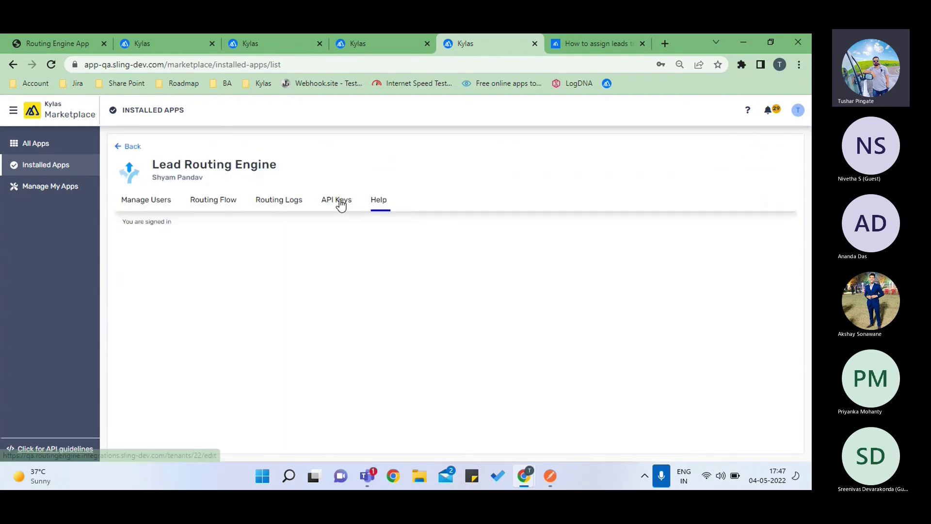
- Clear the app's Kylas API Key field on its API Keys page, then go to Kylas Sales
click(341, 202)
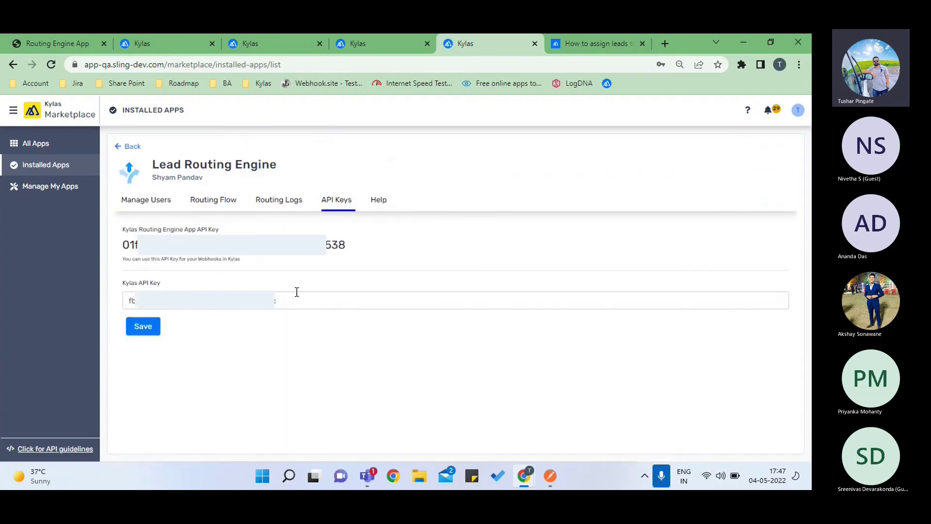
click(136, 308)
key(ctrl+a)
key(BackSpace)
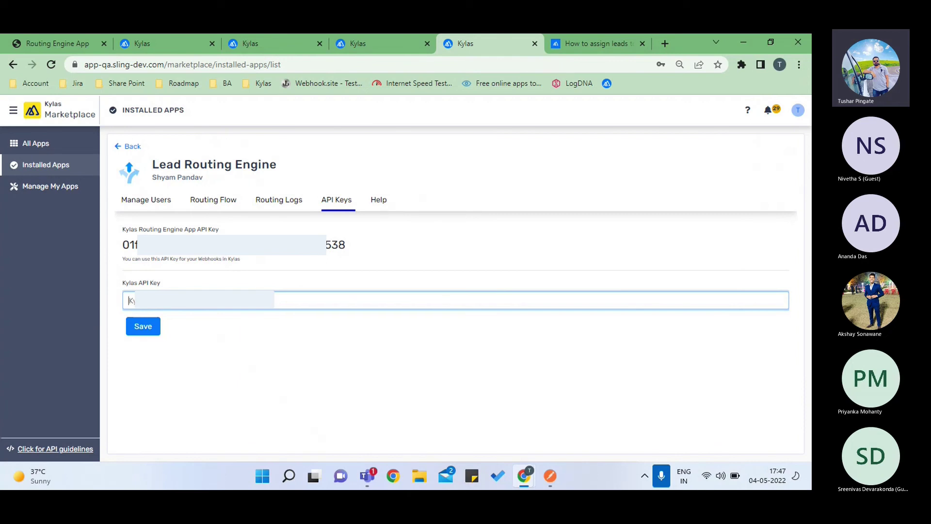
click(371, 44)
- Bring up the Integrations API key list with the Universal Api Key, then return to Lead Routing Engine
scroll(93, 435, down, 1)
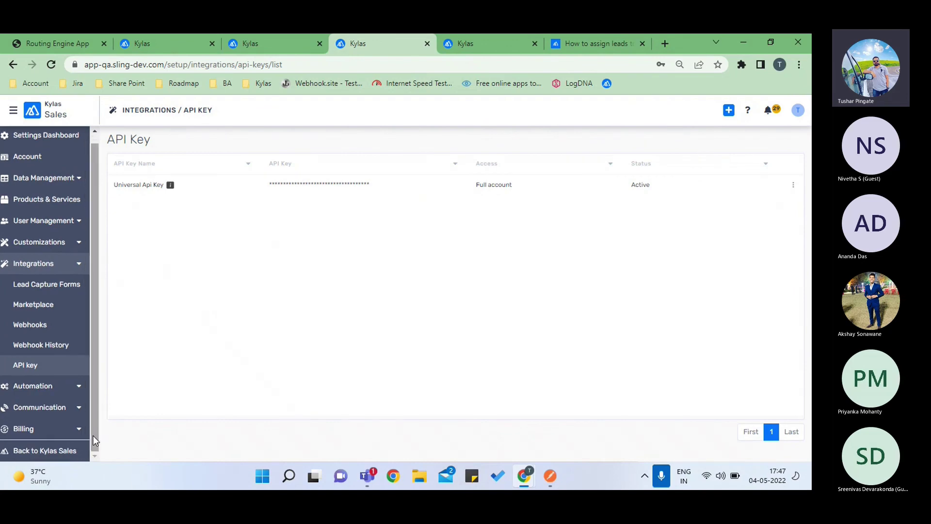
click(41, 458)
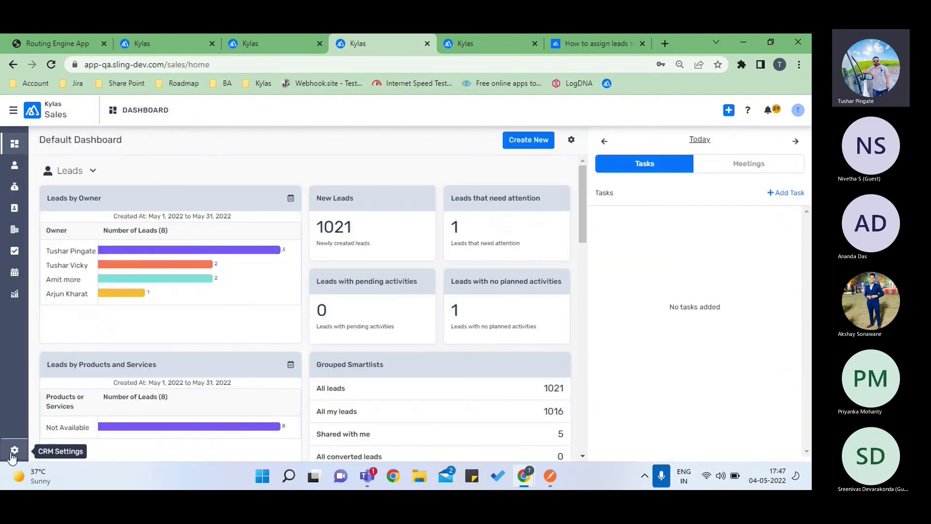
click(14, 450)
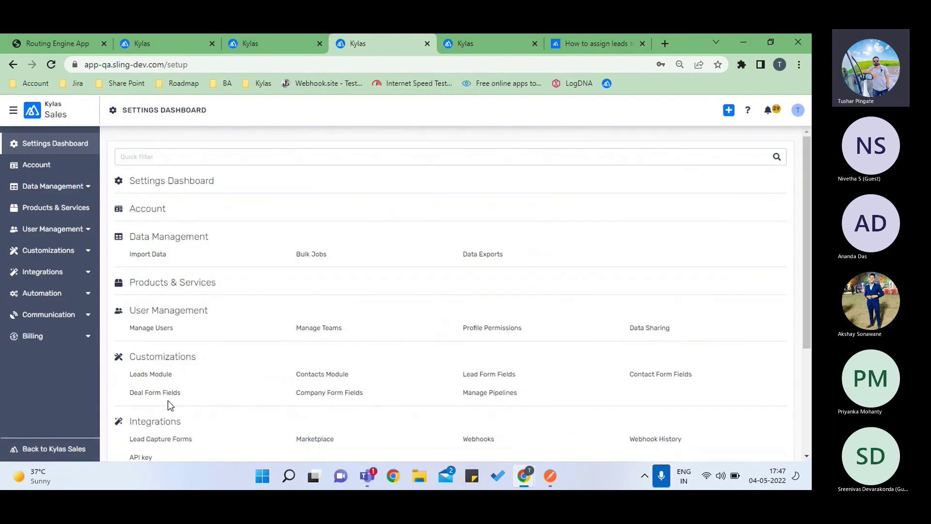
scroll(168, 400, down, 2)
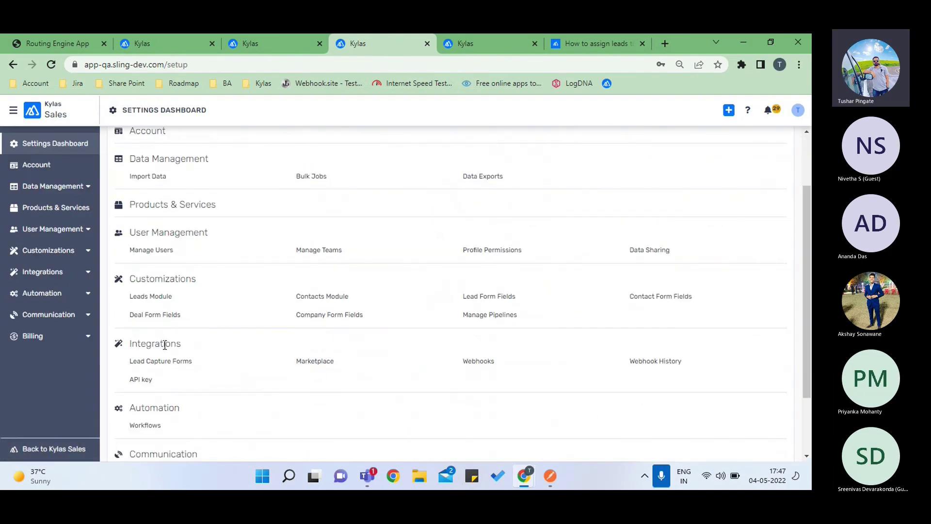
click(140, 379)
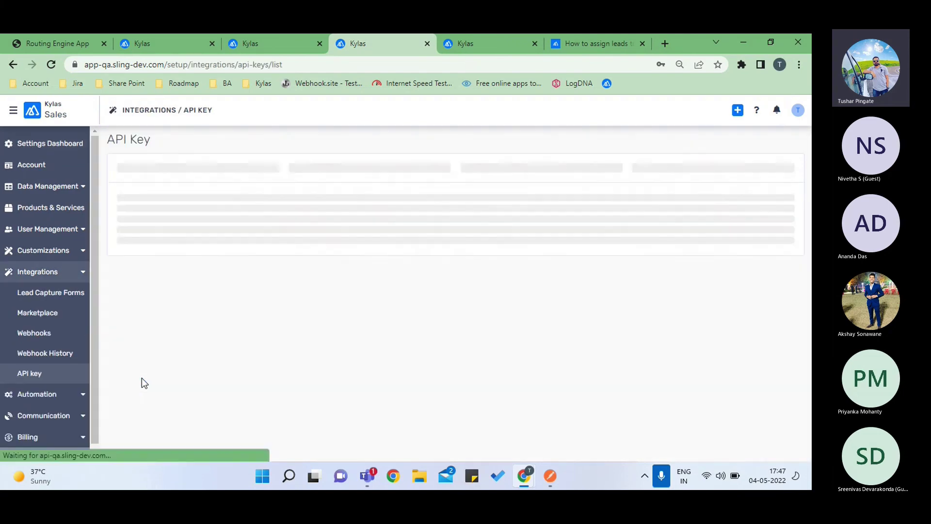
mouse_move(374, 189)
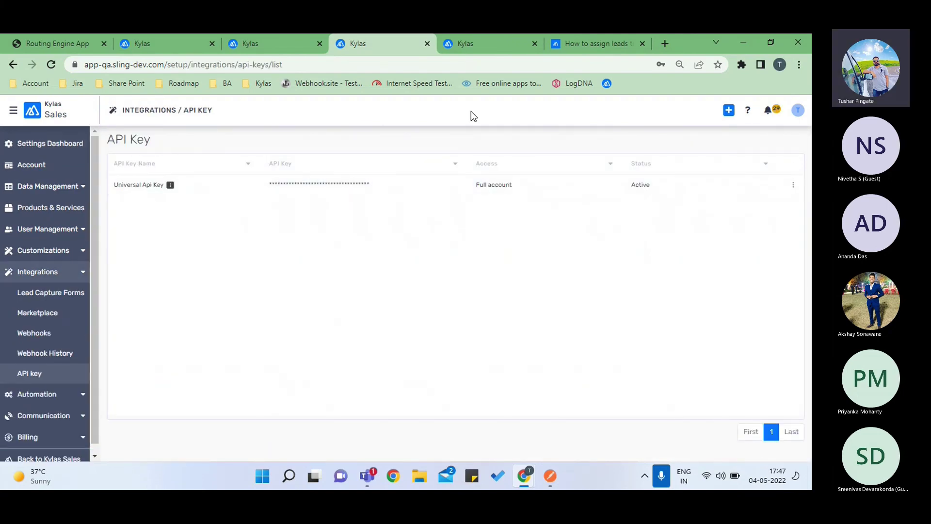
click(477, 39)
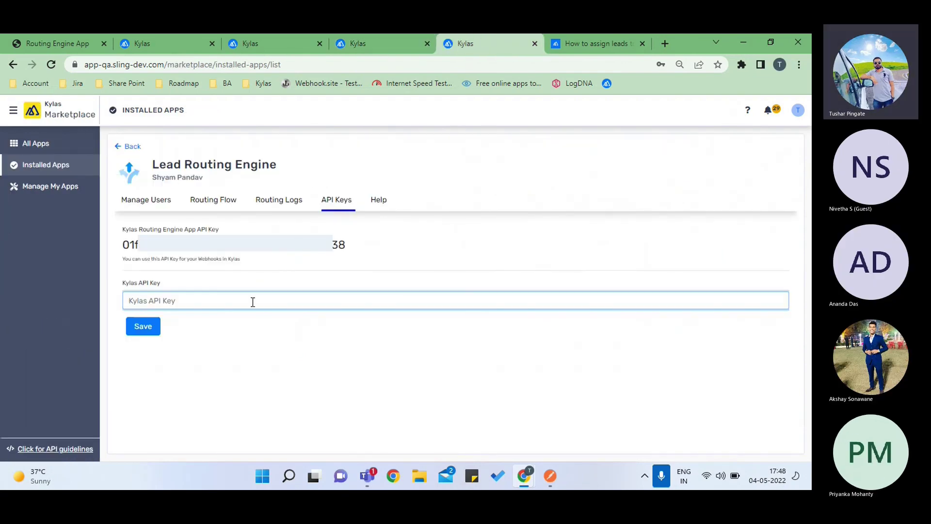
- Paste and save the Universal Api Key as the Kylas API Key, then view the 7-user list
key(ctrl+v)
click(150, 326)
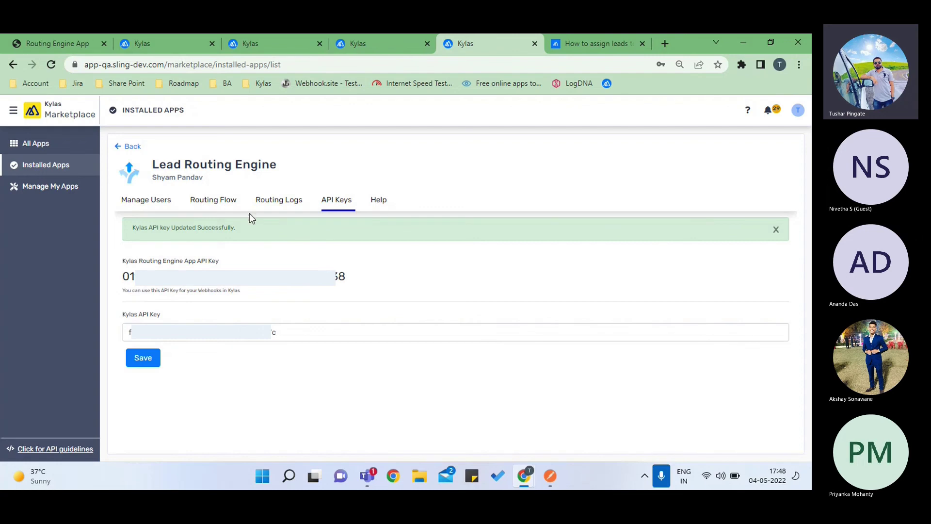
click(160, 202)
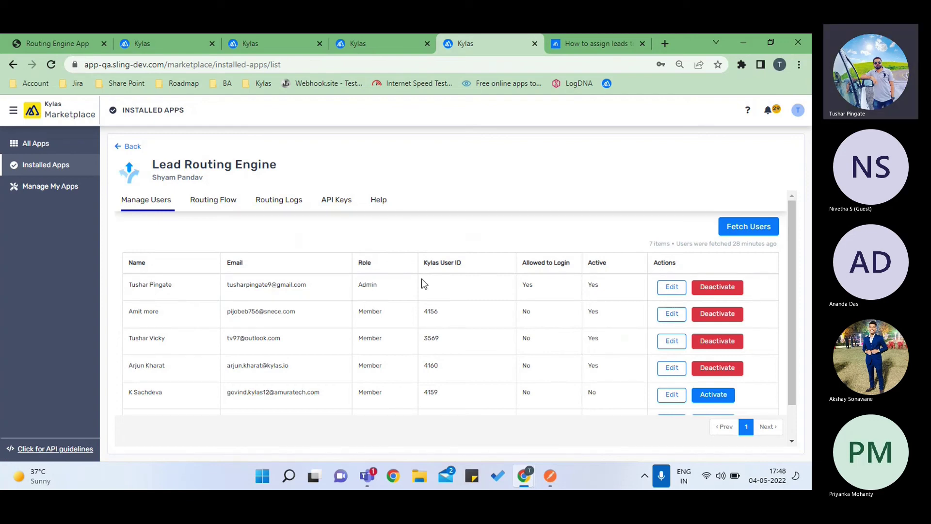
- Sync the latest Kylas users, reload the user list, and open the second user's edit form
click(749, 227)
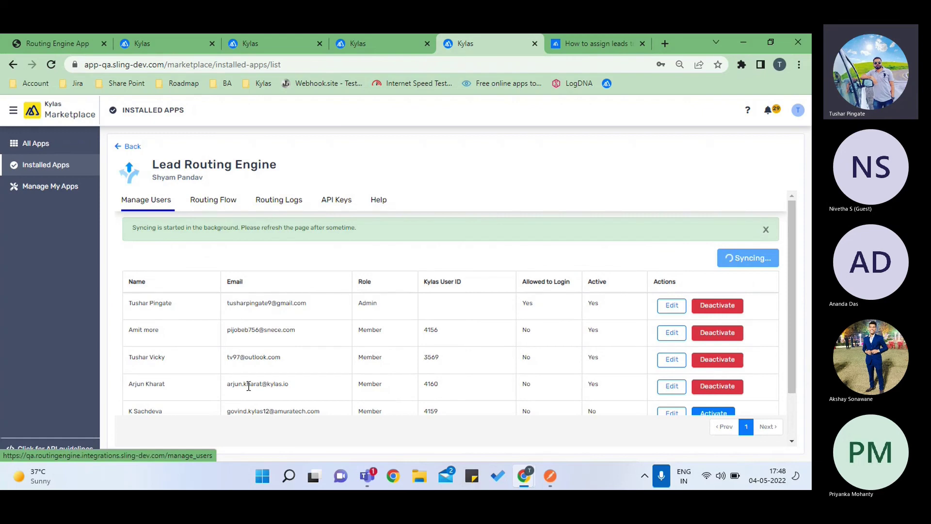
click(160, 203)
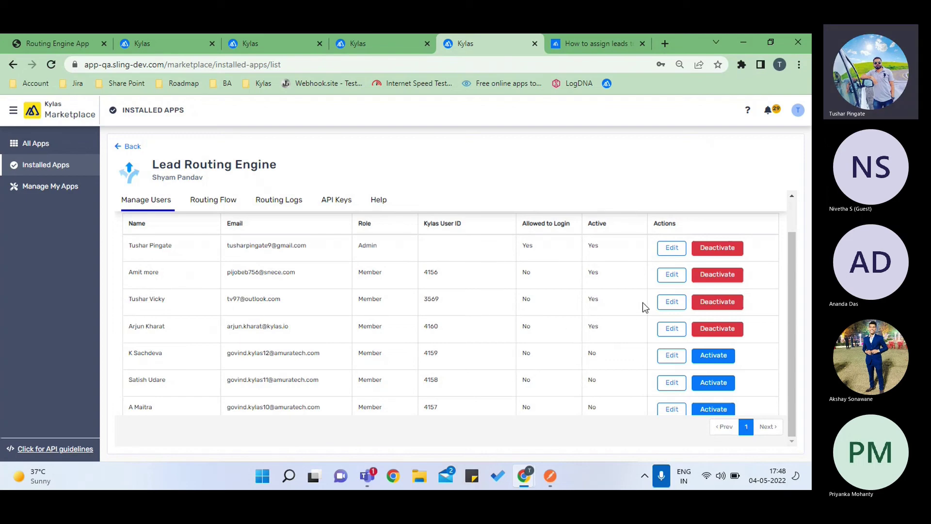
click(669, 275)
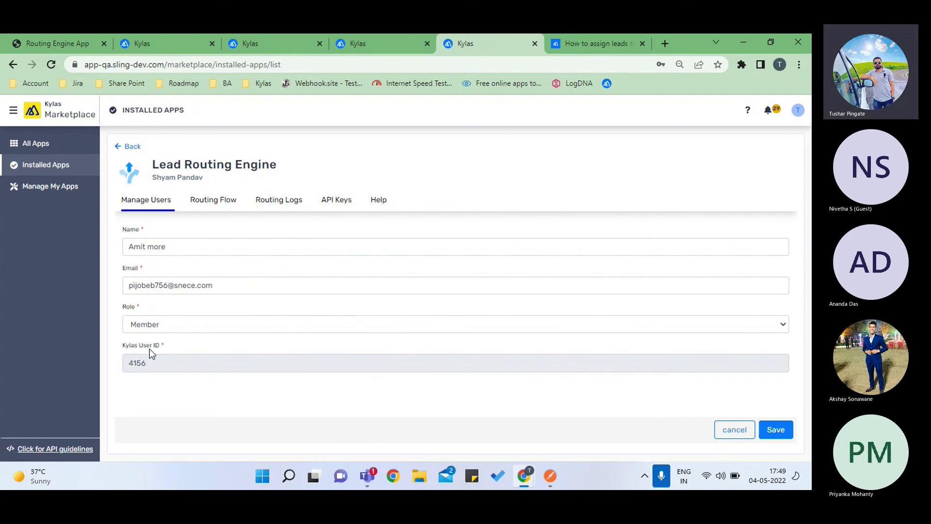
- Select the user's Kylas User ID, close the edit form unsaved, and review the seven users
double_click(129, 363)
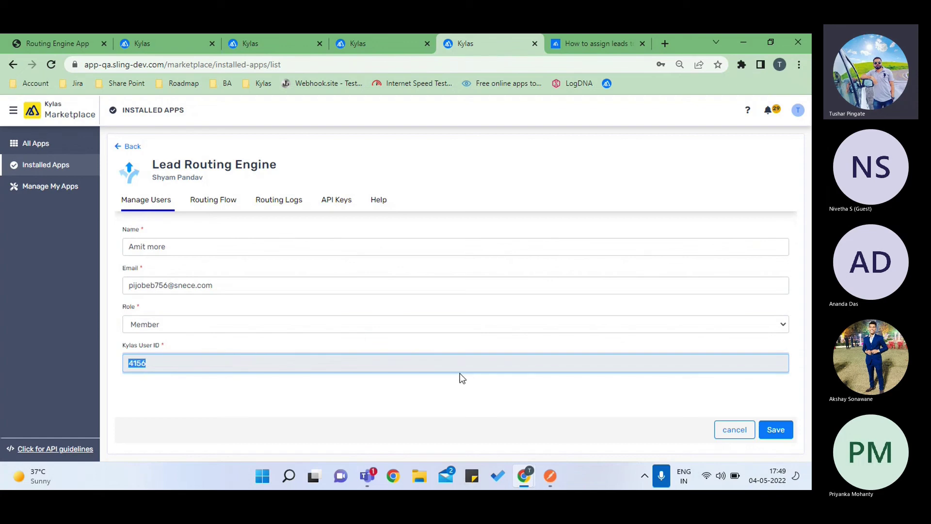
click(733, 429)
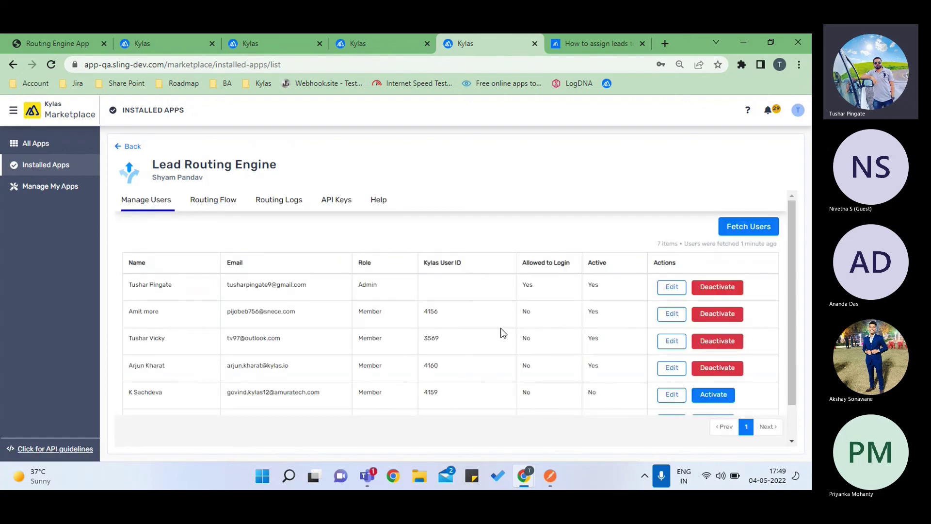
scroll(500, 327, down, 1)
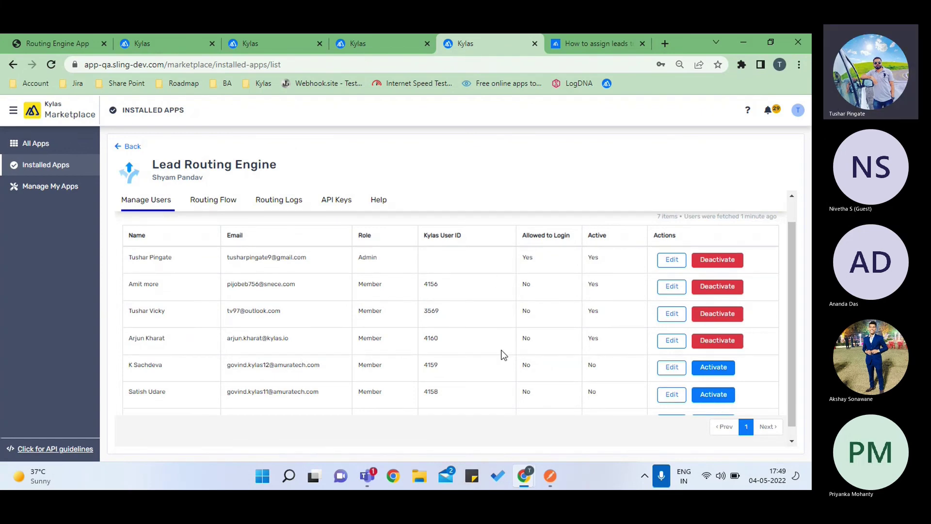
scroll(503, 354, down, 1)
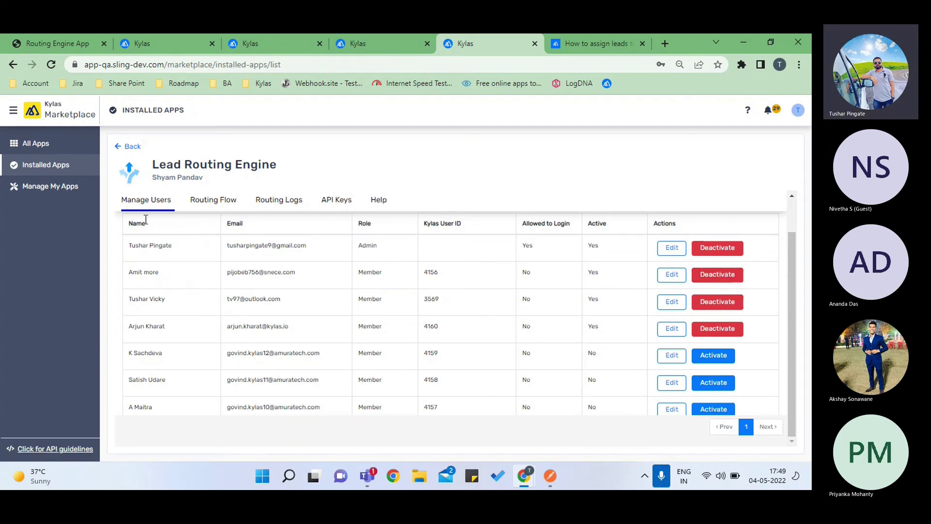
scroll(190, 249, up, 1)
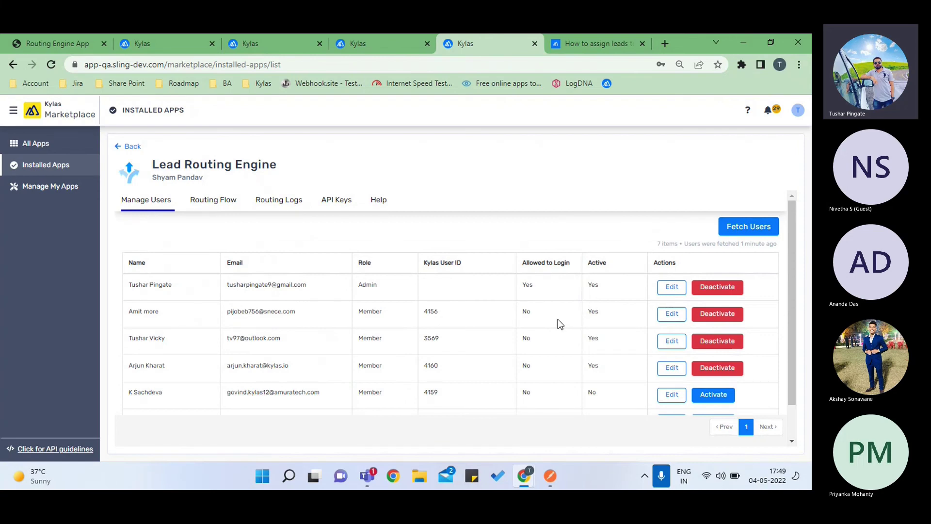
scroll(558, 319, down, 1)
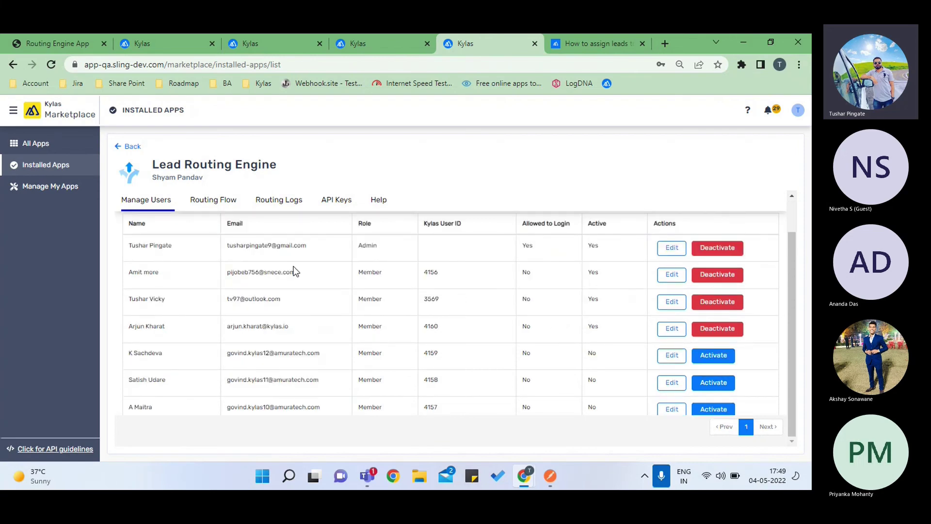
- On the Routing Flow tab, add a flow named 'Round robin' described as 'rule for 4 users'
click(213, 204)
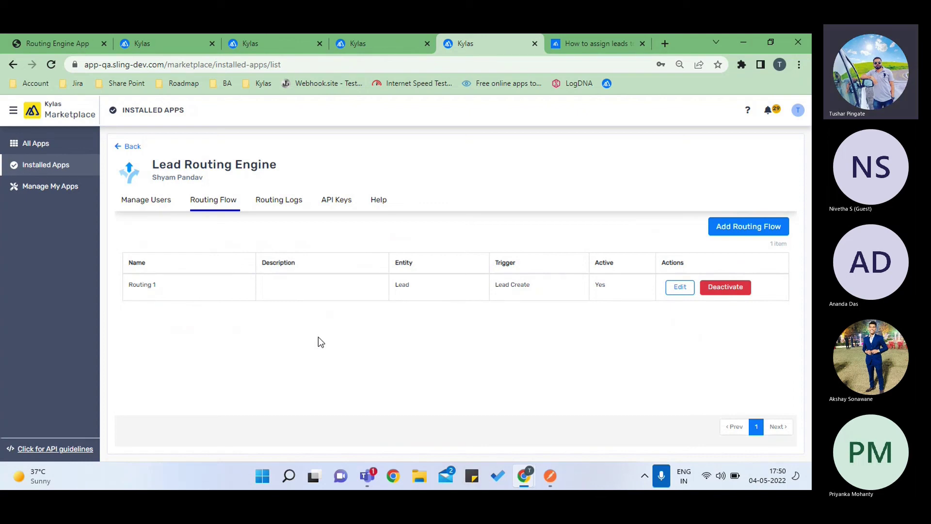
click(731, 235)
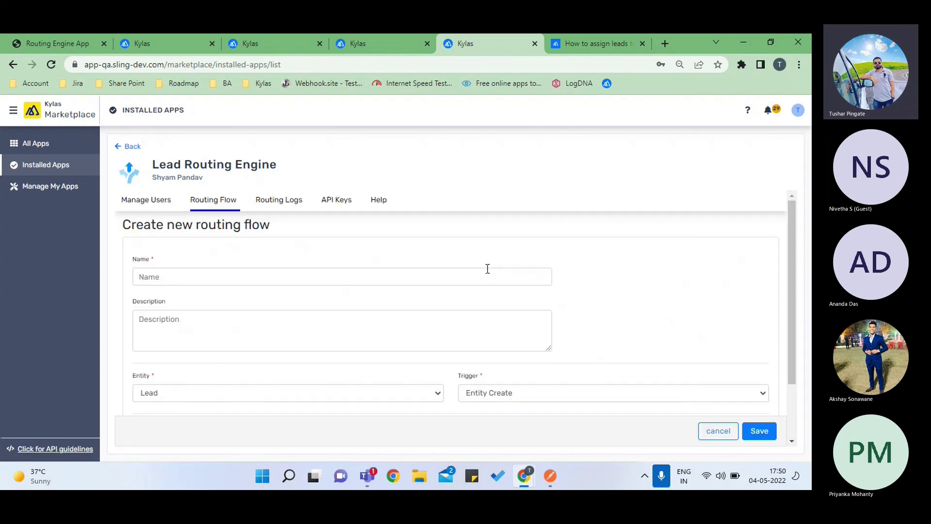
click(289, 280)
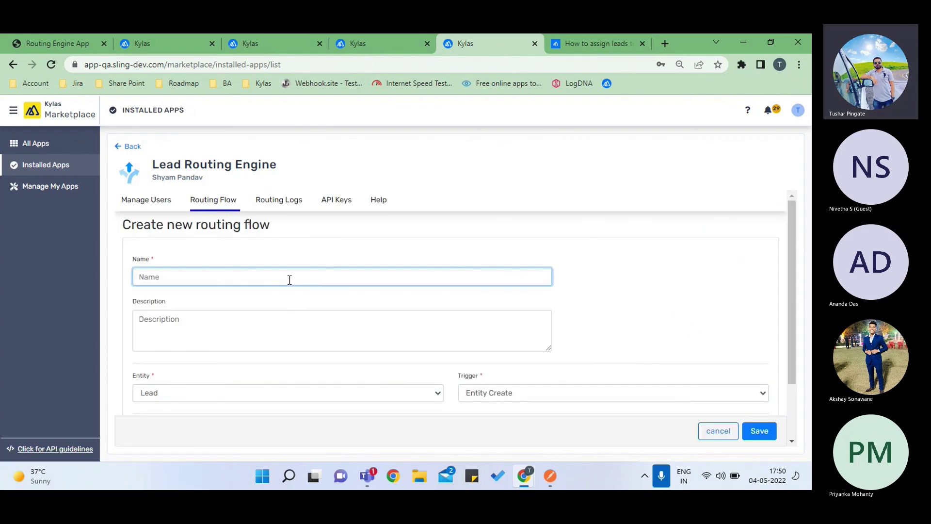
text(Round robin)
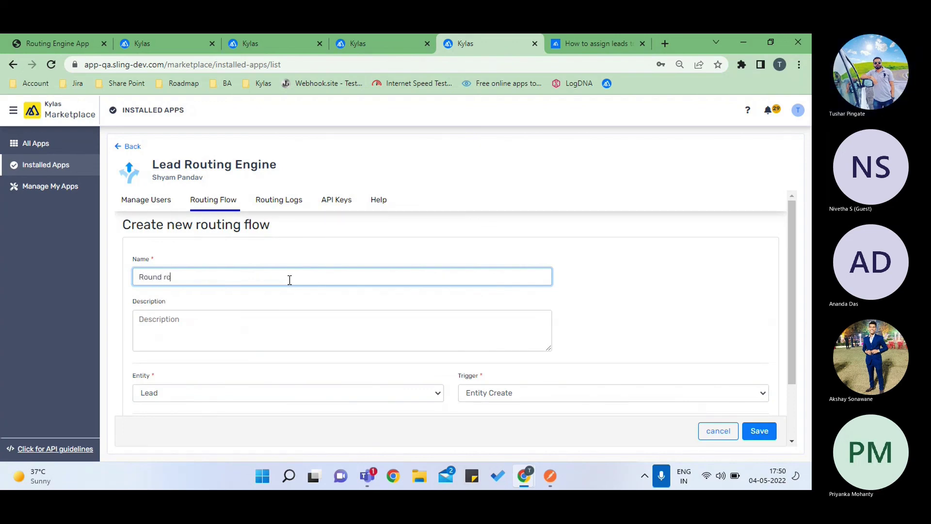
scroll(290, 279, down, 1)
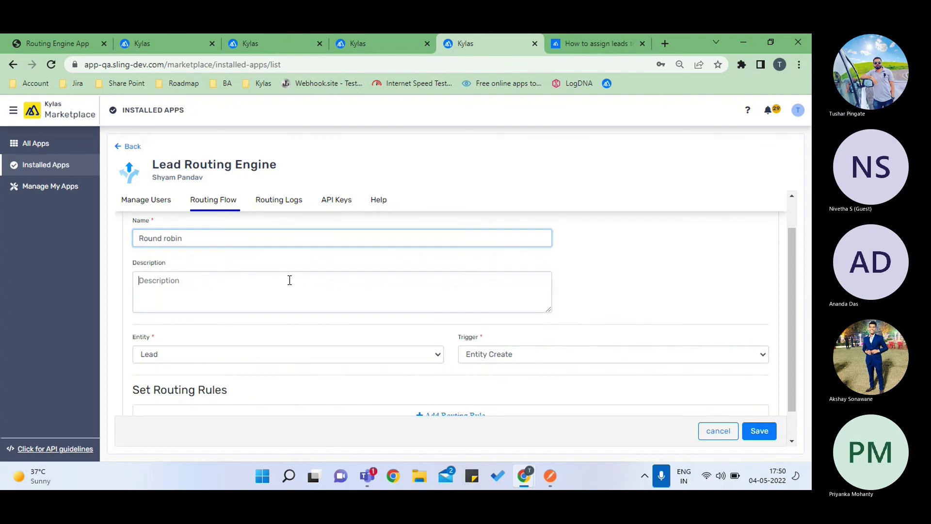
click(289, 280)
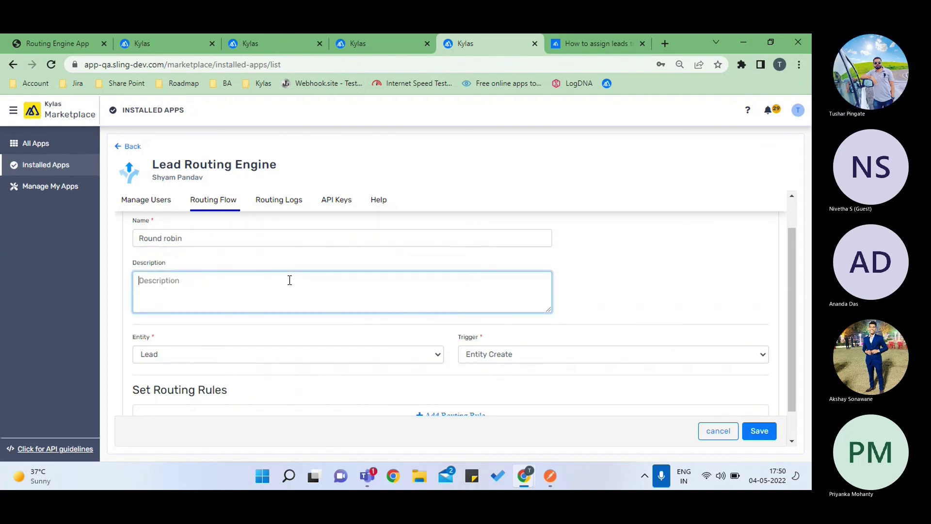
text(rule for 4 users)
scroll(289, 280, down, 1)
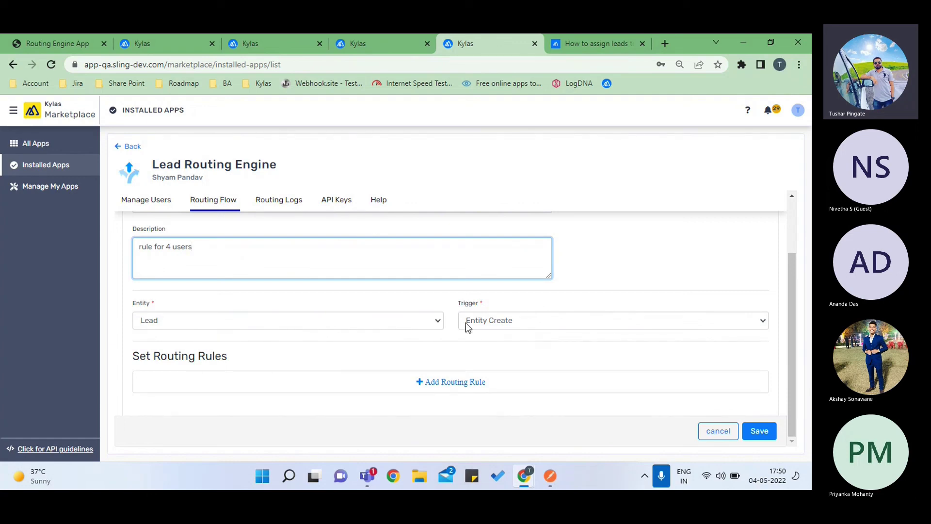
click(498, 322)
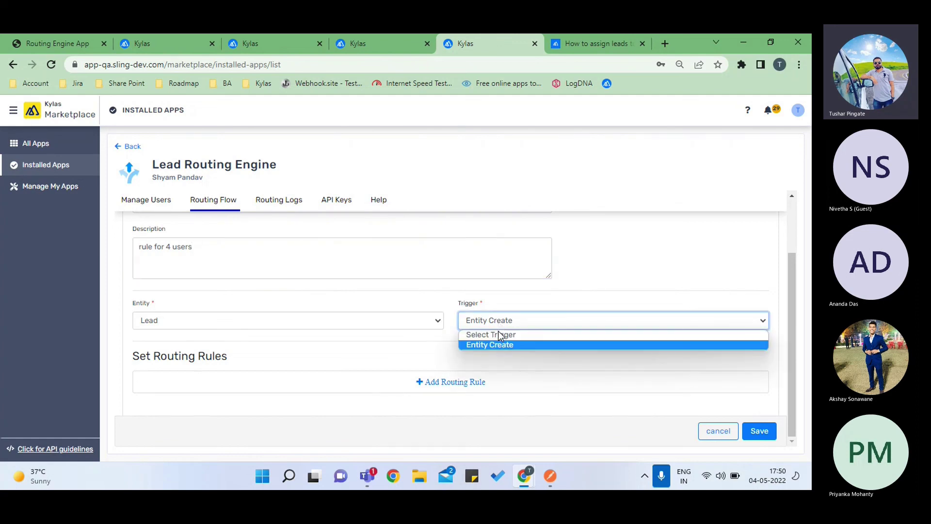
click(499, 345)
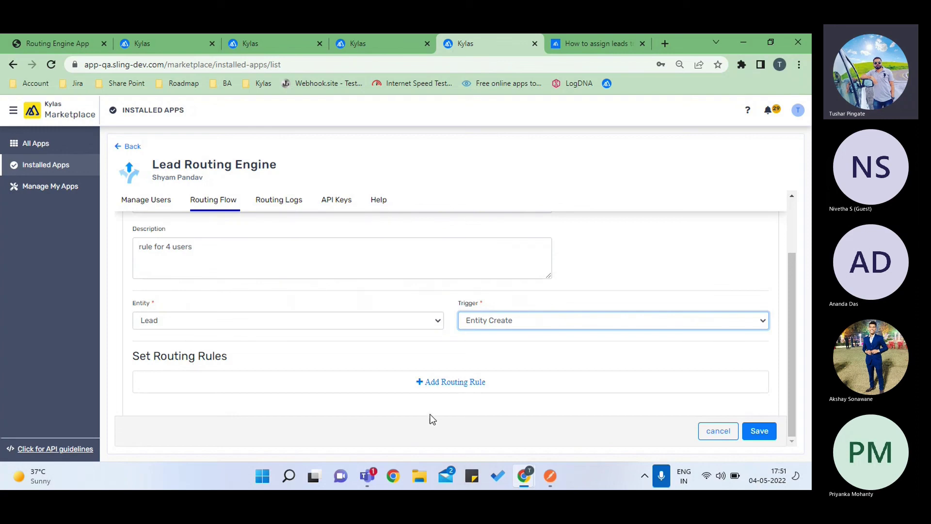
scroll(140, 240, up, 2)
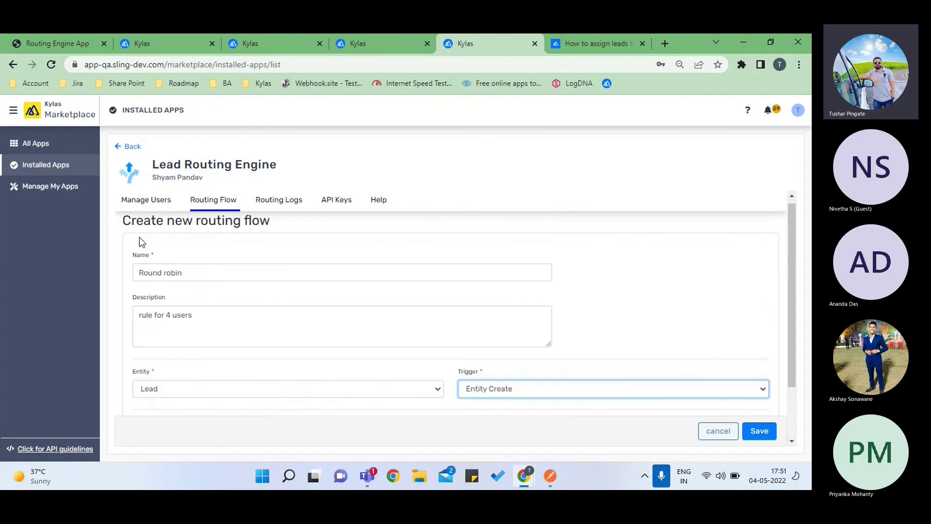
scroll(139, 241, down, 2)
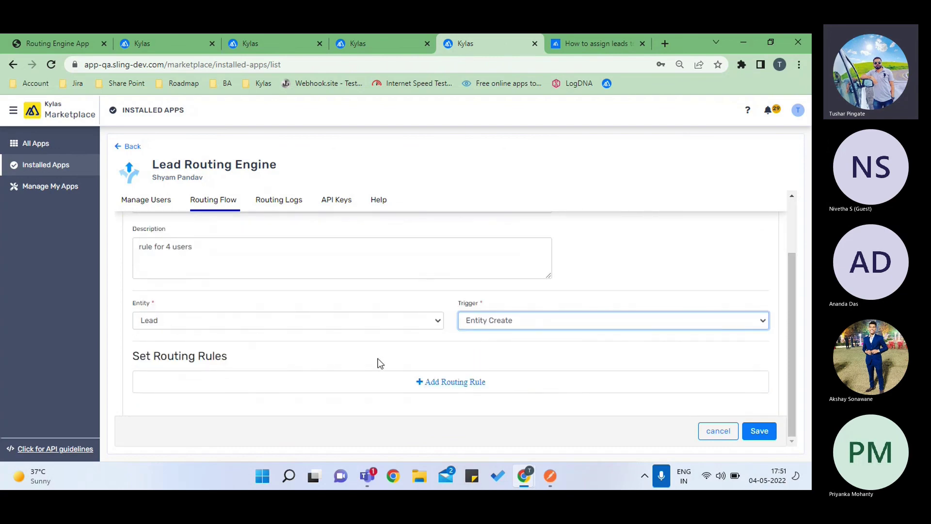
- Add a first routing rule to the flow and name it 'rule for city'
click(448, 385)
scroll(383, 378, down, 4)
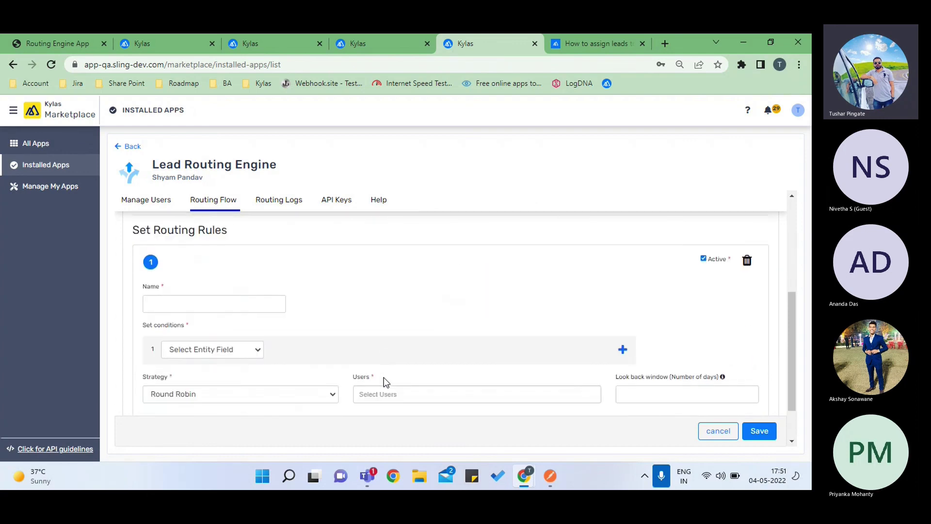
scroll(324, 297, up, 1)
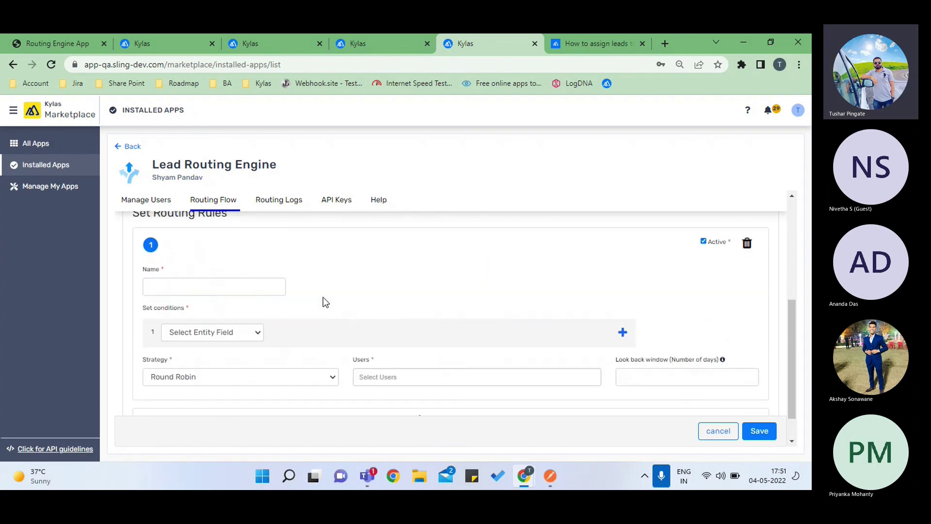
click(248, 290)
text(Rule 1)
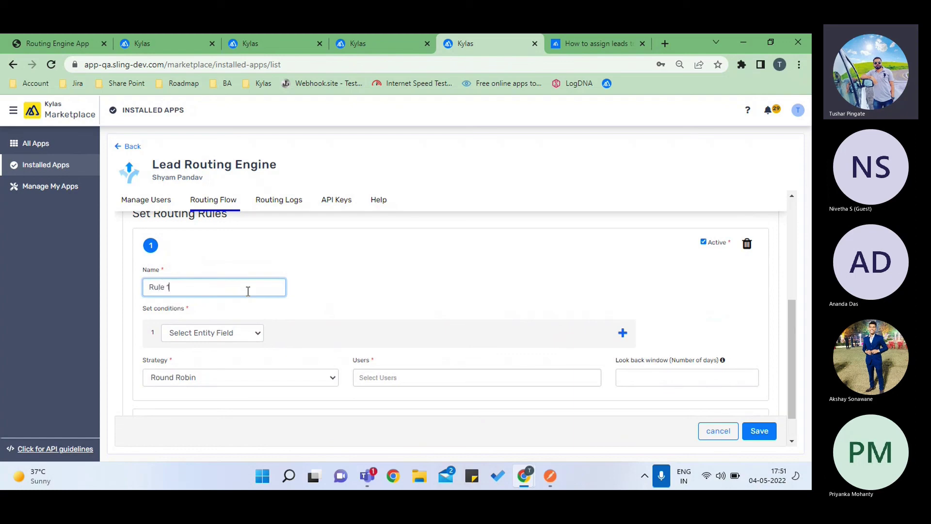
scroll(248, 291, down, 1)
key(BackSpace)
key(BackSpace)
key(BackSpace)
key(BackSpace)
key(BackSpace)
key(BackSpace)
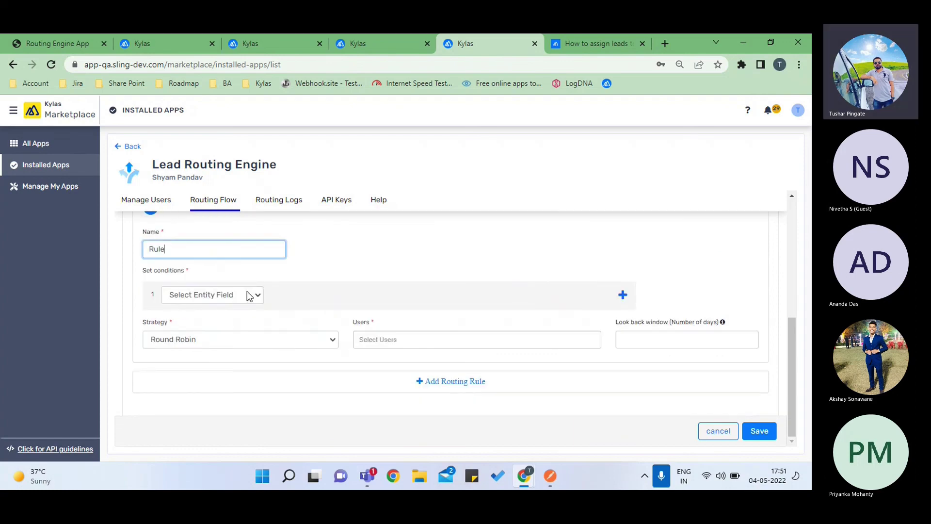
text(rule for city)
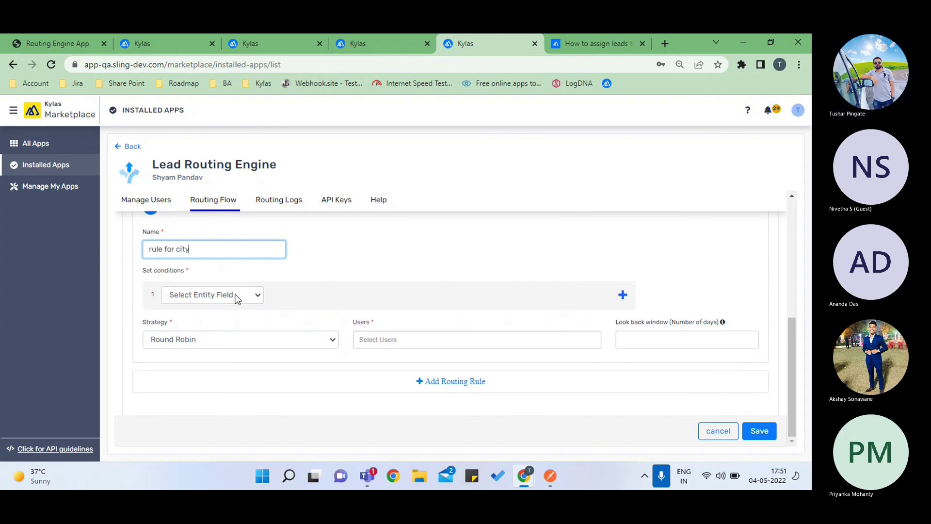
- Set the rule's condition to City Equals Pune
click(236, 295)
scroll(226, 262, down, 3)
scroll(226, 263, down, 2)
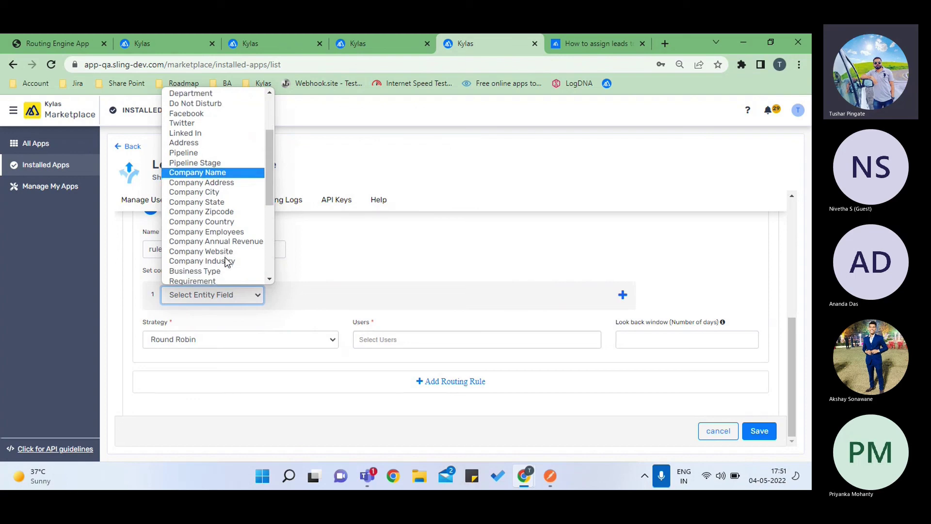
scroll(225, 261, up, 3)
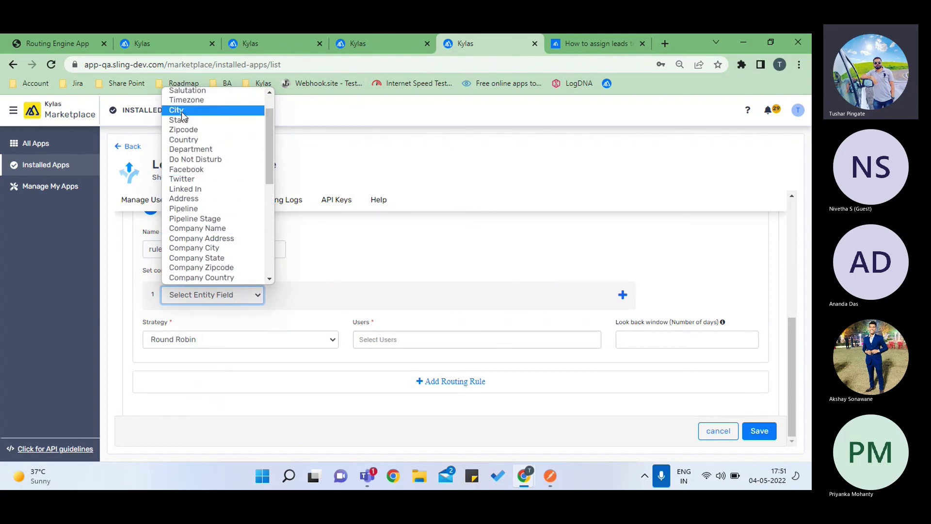
click(181, 110)
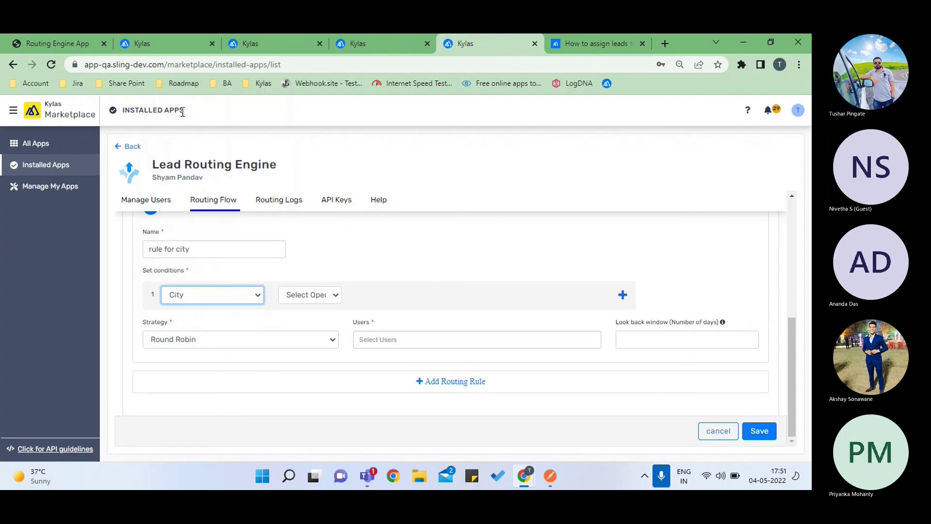
click(298, 293)
click(310, 320)
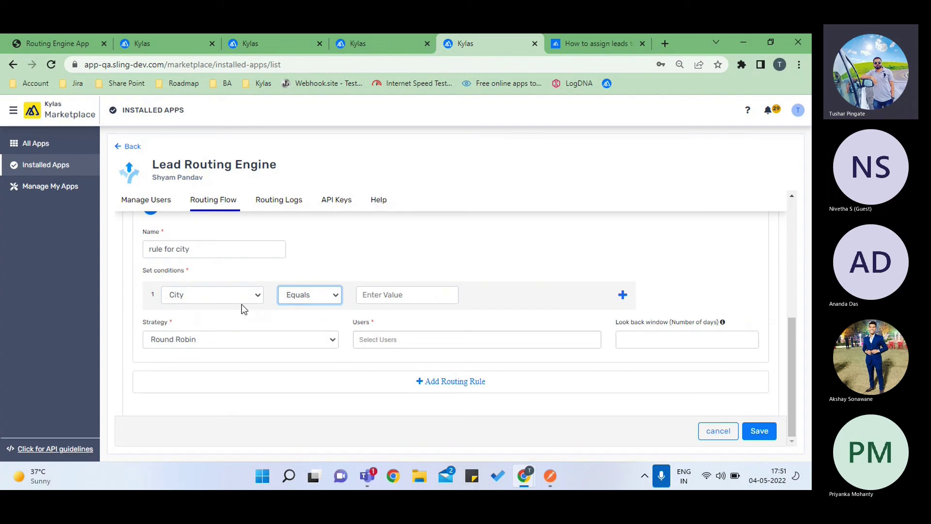
click(375, 296)
text(Pune)
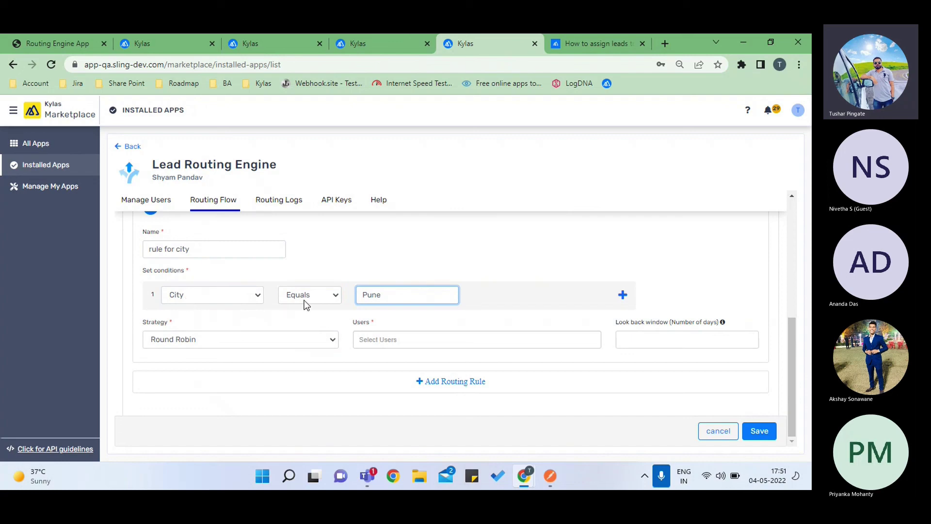
- Assign two users to the city rule and give it a 1-day look back window
click(417, 334)
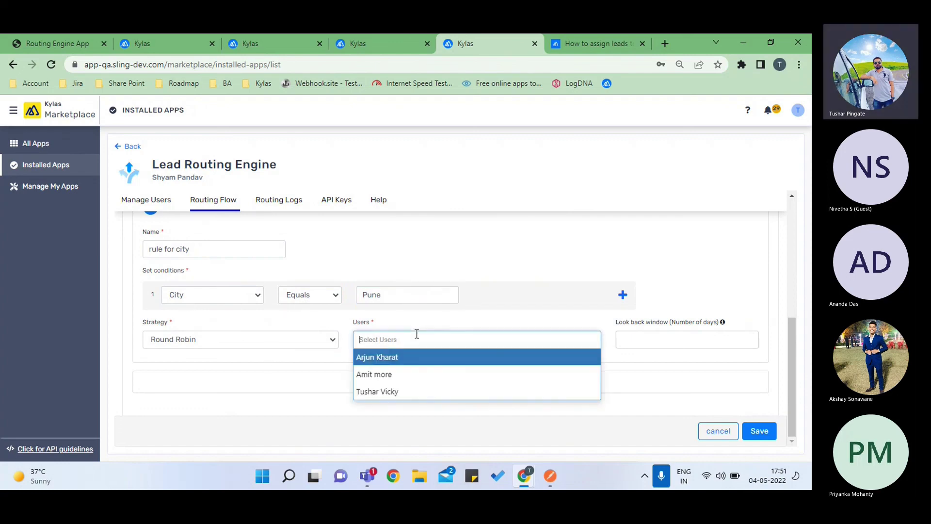
click(376, 362)
click(443, 341)
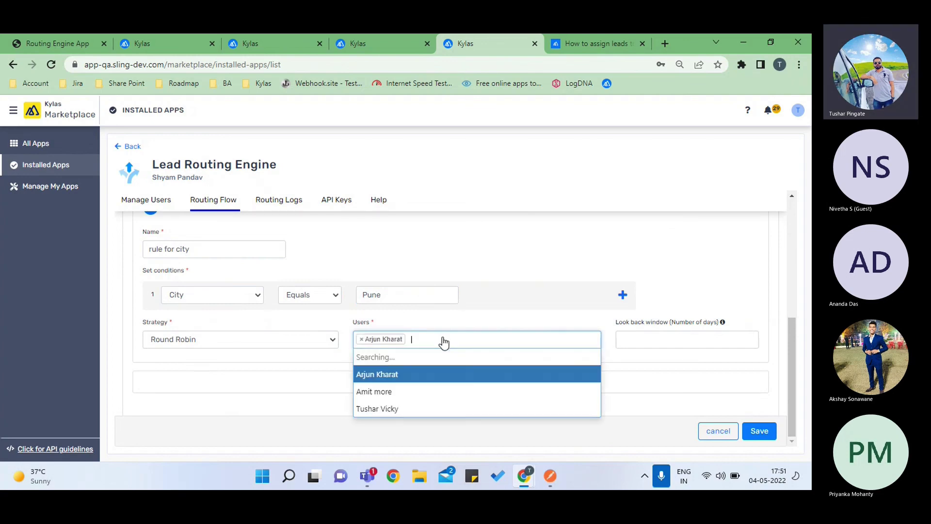
click(415, 359)
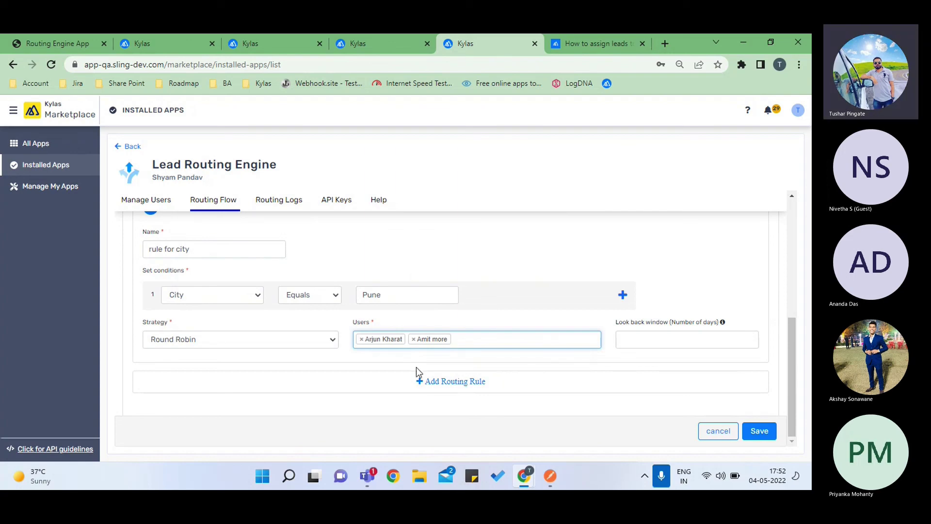
click(629, 340)
text(1)
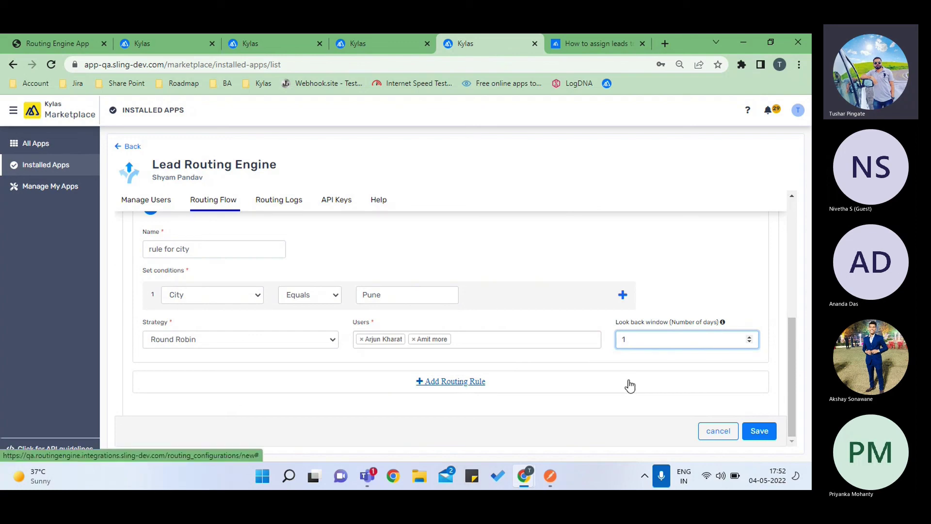
key(BackSpace)
text(2)
key(BackSpace)
text(1)
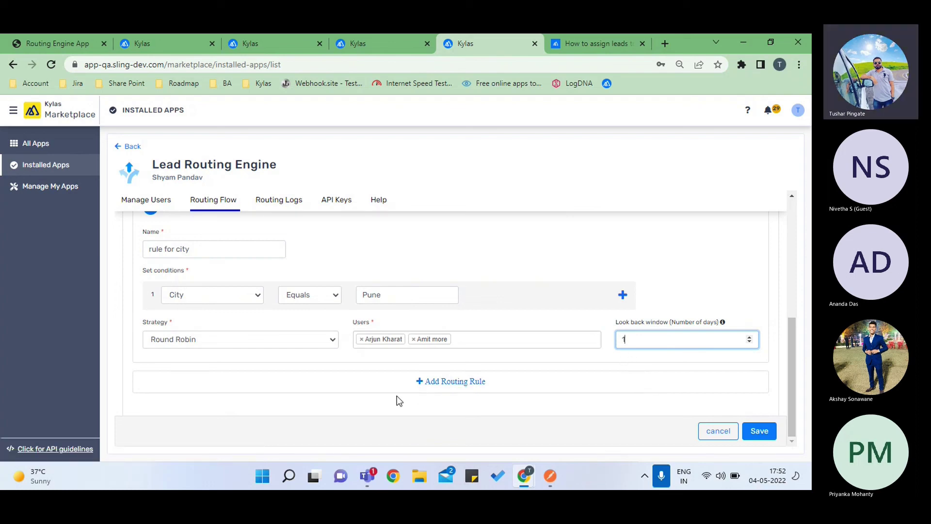
scroll(179, 301, up, 1)
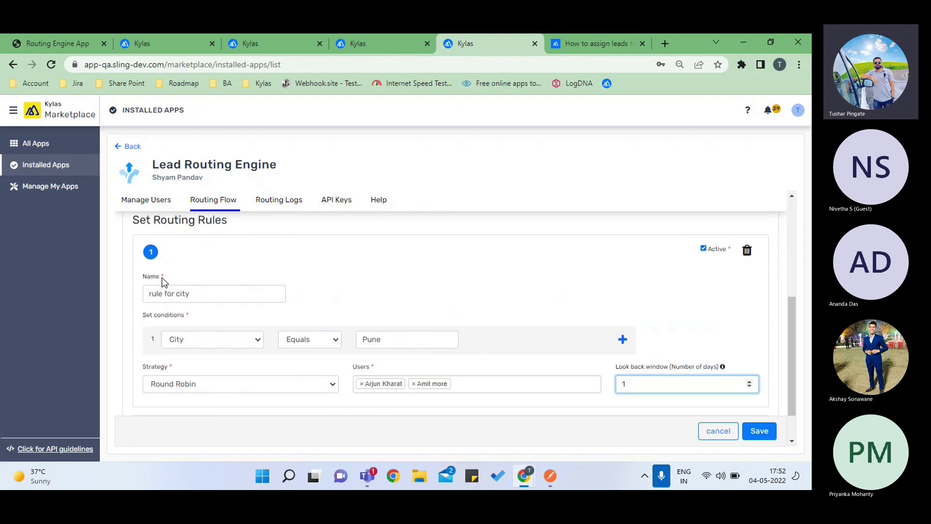
scroll(278, 345, down, 1)
- Add a second routing rule named 'Rule for source'
click(425, 383)
scroll(424, 381, down, 3)
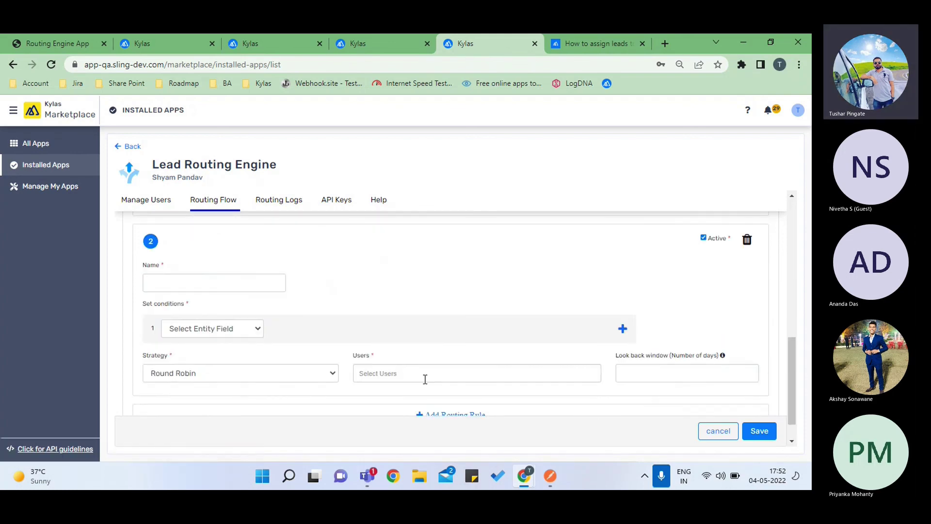
click(224, 286)
text(Ru)
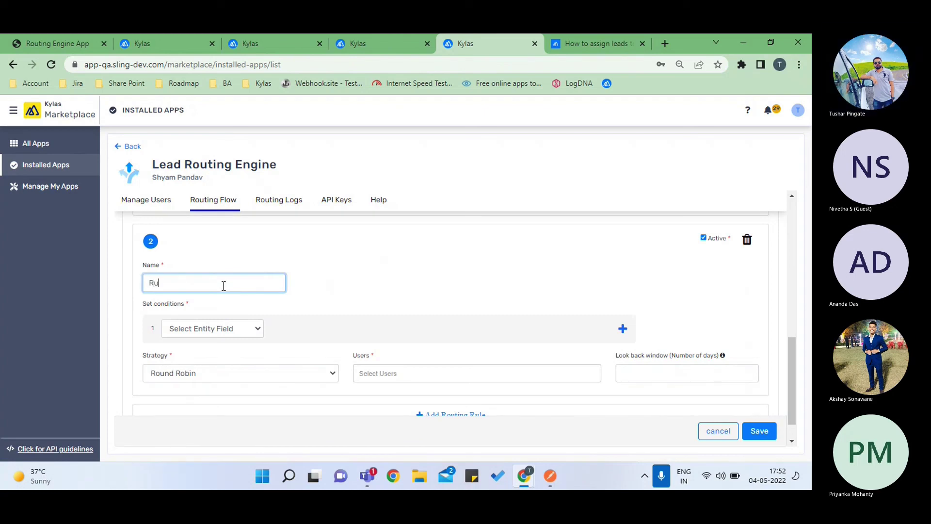
text(le for source)
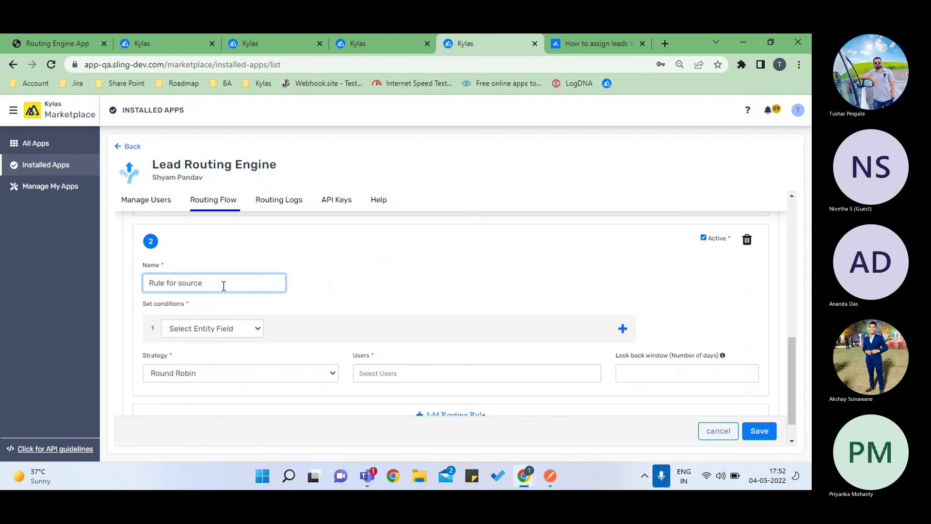
scroll(224, 286, down, 1)
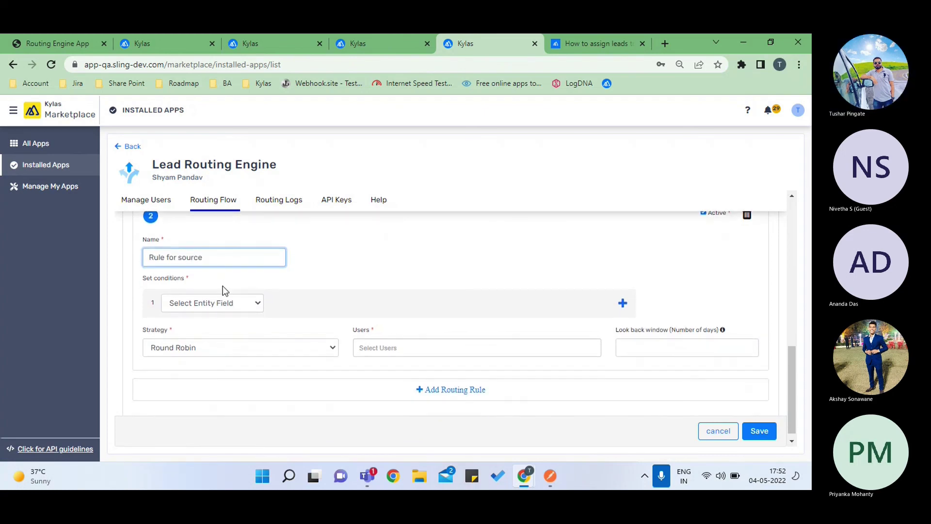
- Set the second rule's condition to Source Equals Facebook
click(222, 301)
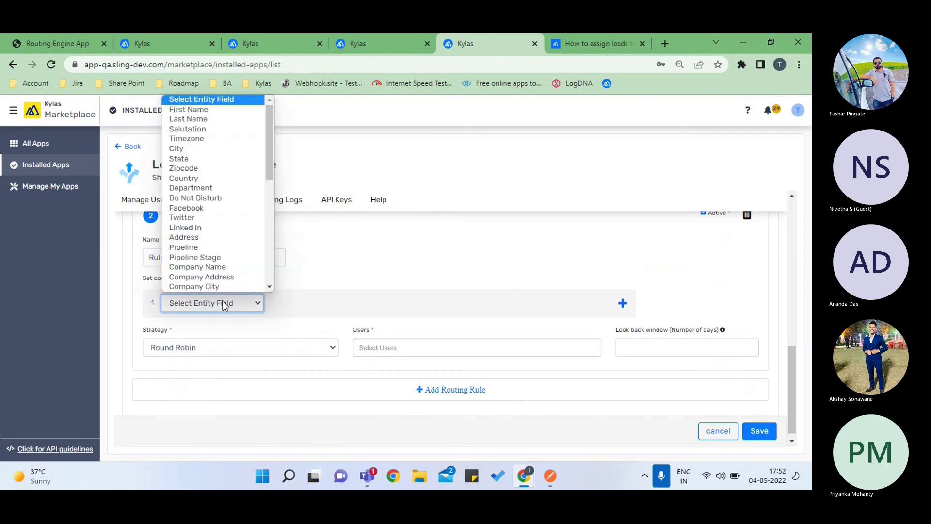
scroll(216, 247, down, 1)
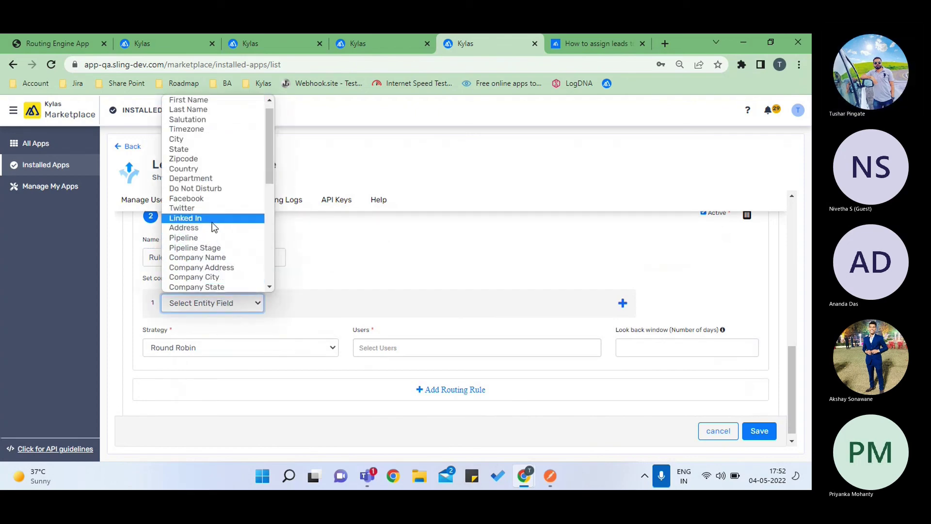
text(source)
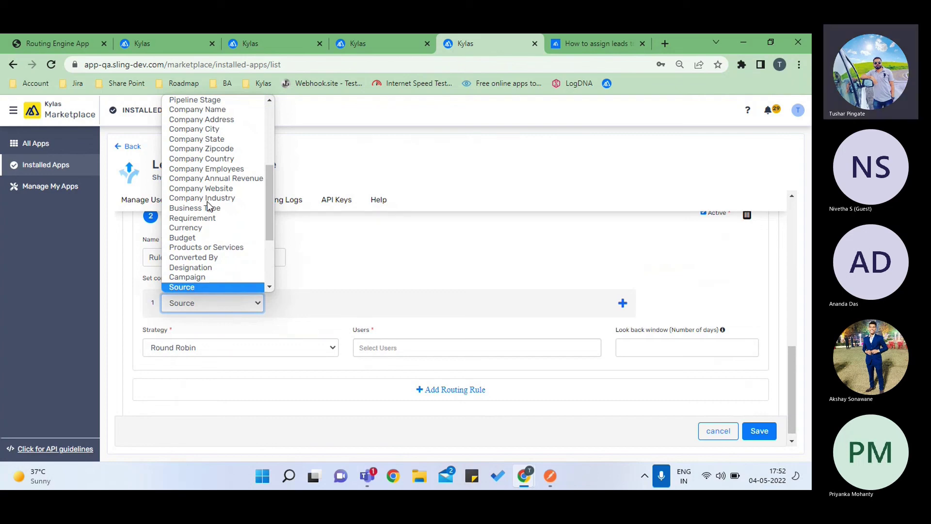
click(202, 288)
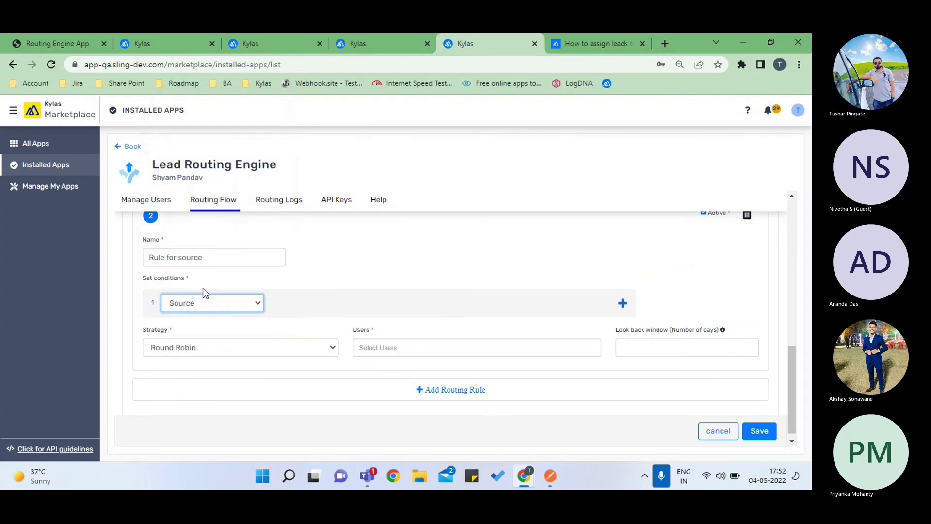
click(321, 302)
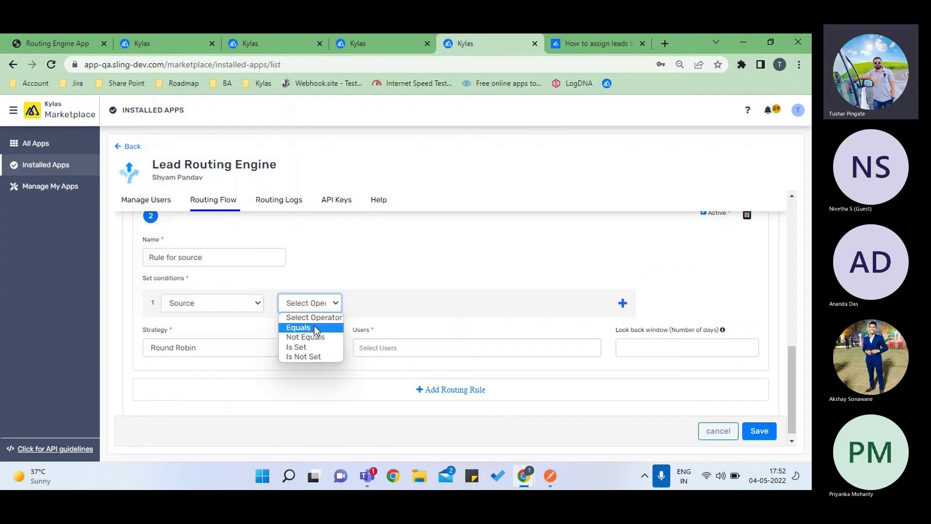
click(315, 333)
click(437, 300)
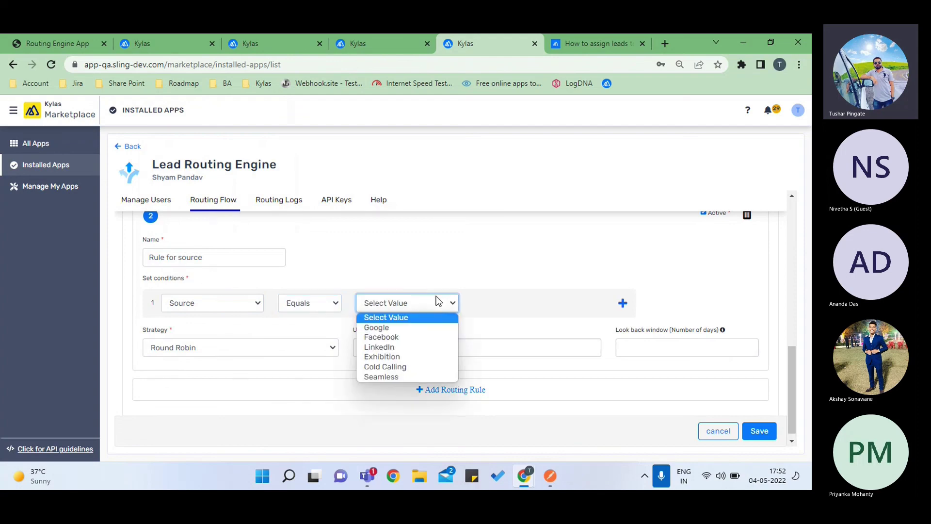
key(Down)
key(Down)
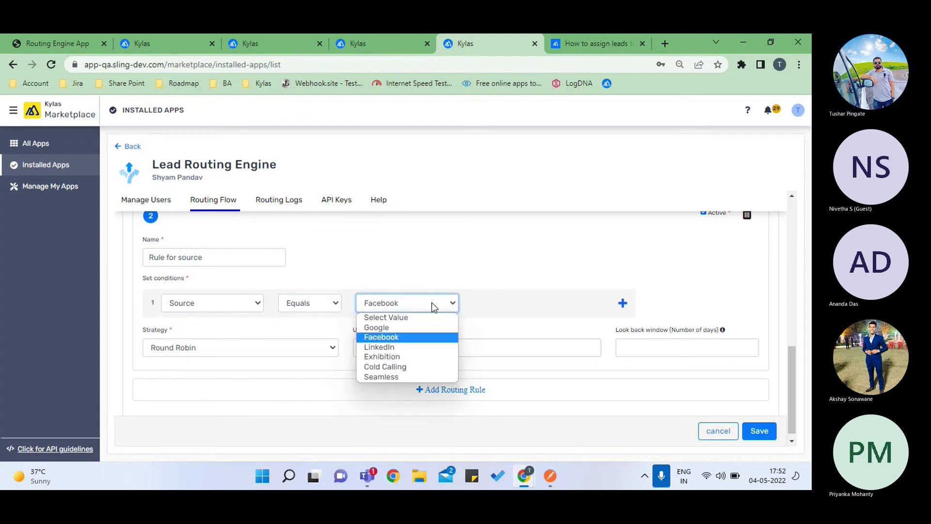
click(403, 339)
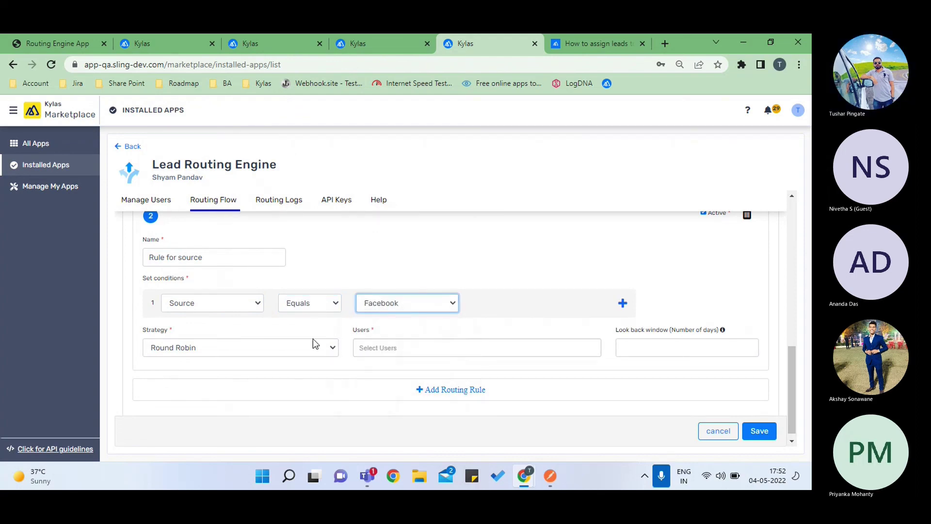
scroll(175, 288, up, 1)
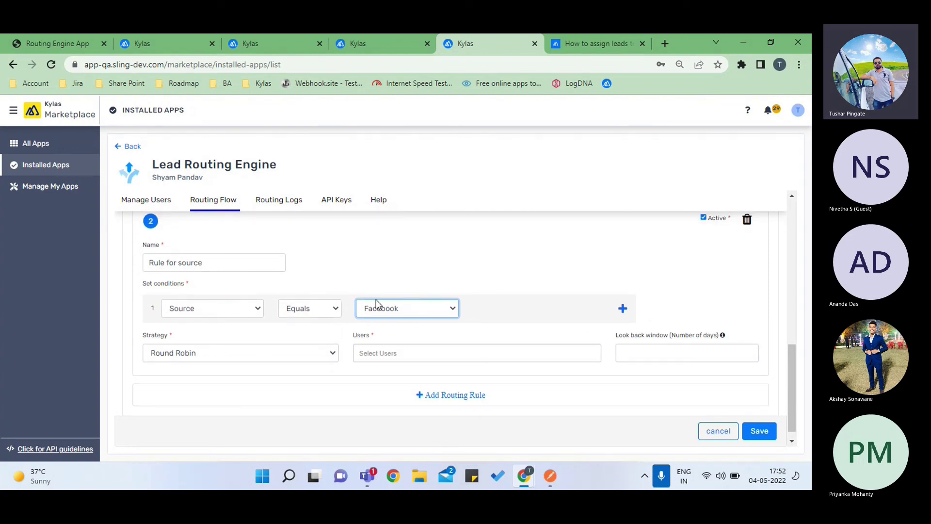
scroll(376, 299, up, 3)
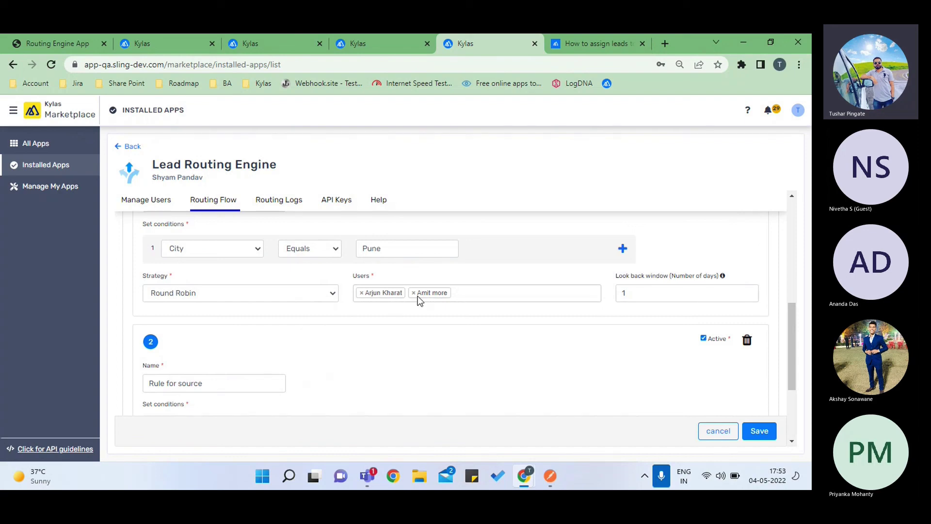
- Pick two users in rule 2's Users list and give it a 1-day look back window
scroll(419, 300, down, 3)
click(385, 338)
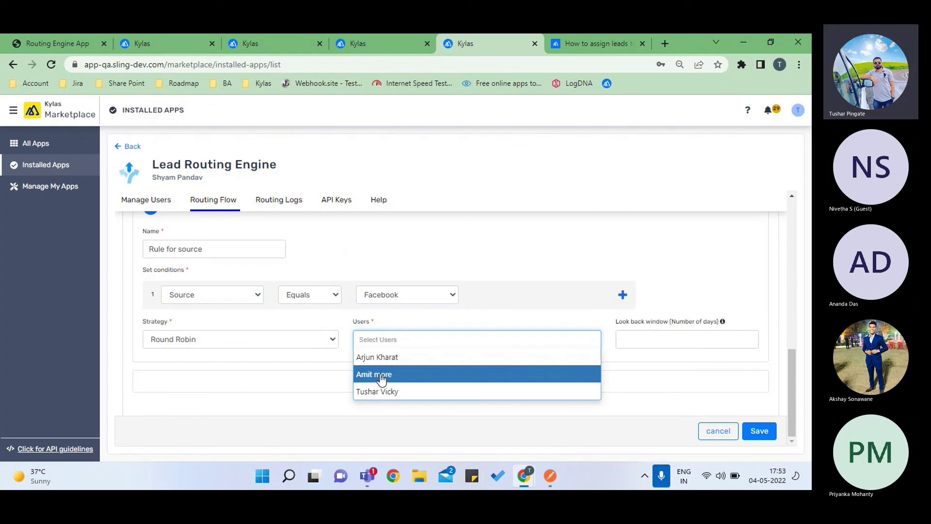
click(382, 378)
click(431, 343)
click(387, 379)
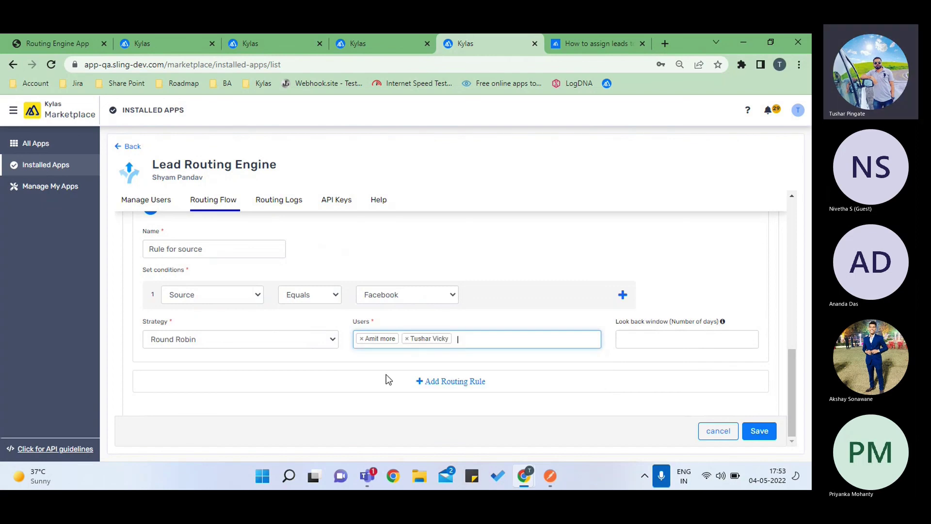
click(644, 336)
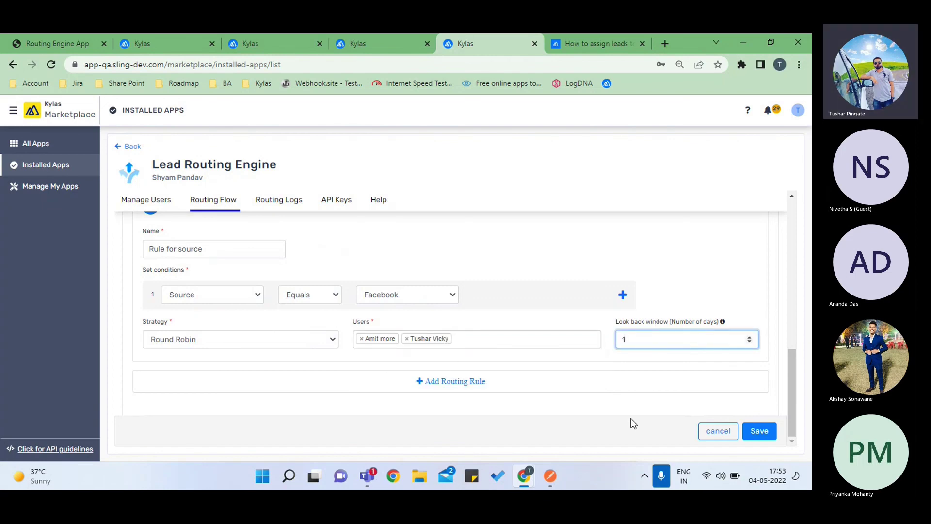
scroll(604, 412, up, 3)
scroll(504, 294, up, 3)
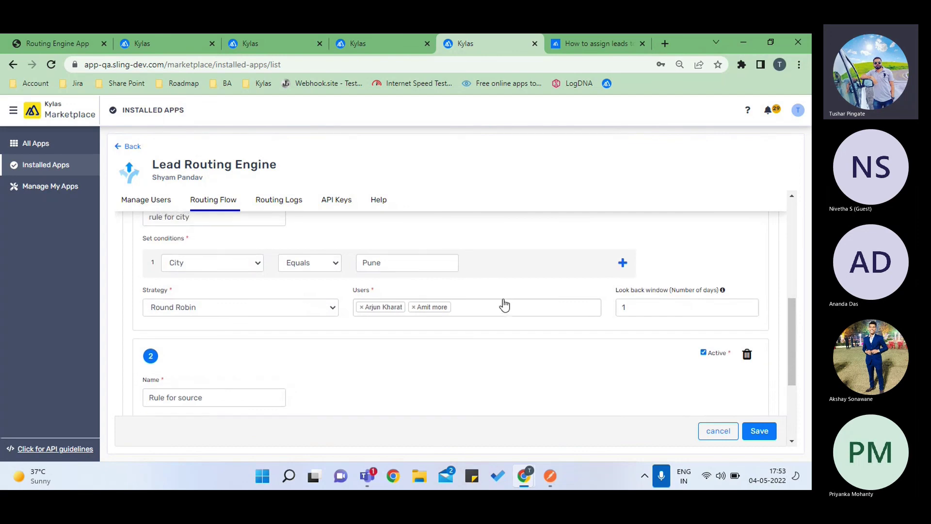
scroll(505, 303, up, 2)
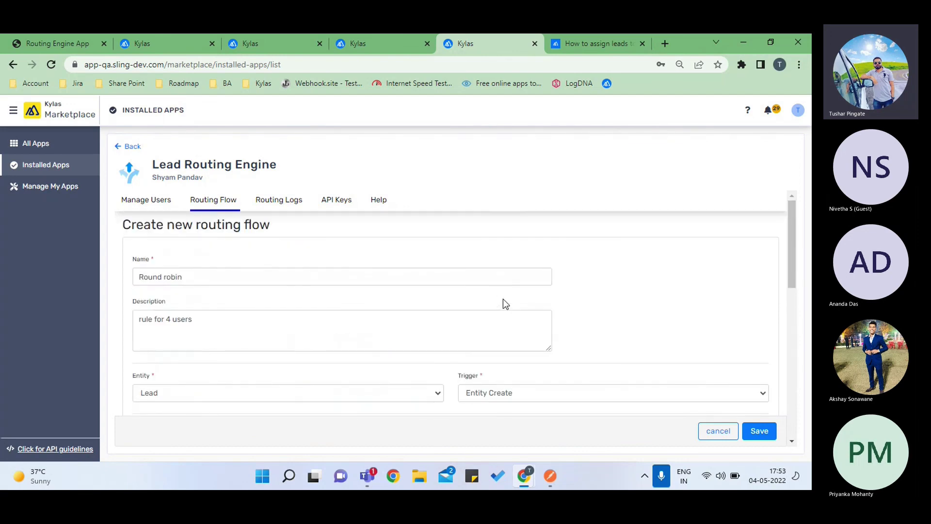
scroll(380, 339, down, 8)
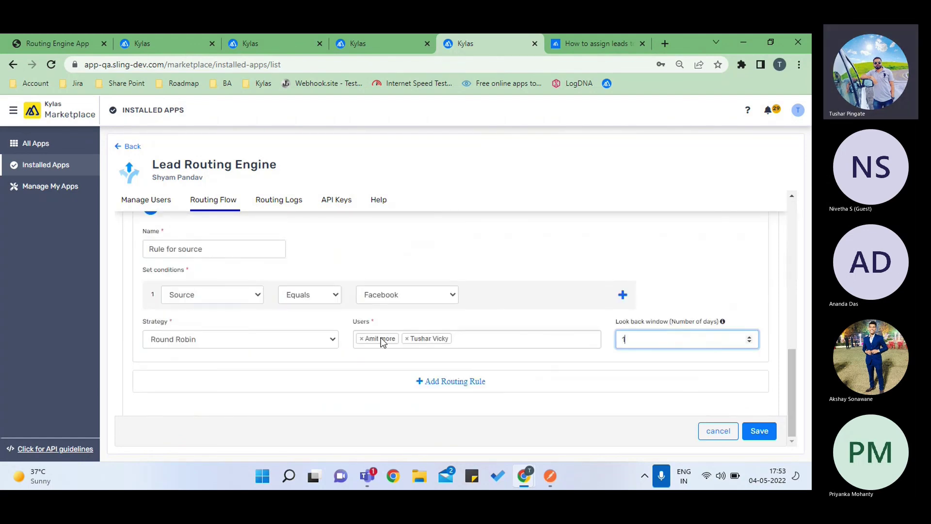
- Add a third rule, review all rules, then cancel the flow editor without saving
click(467, 382)
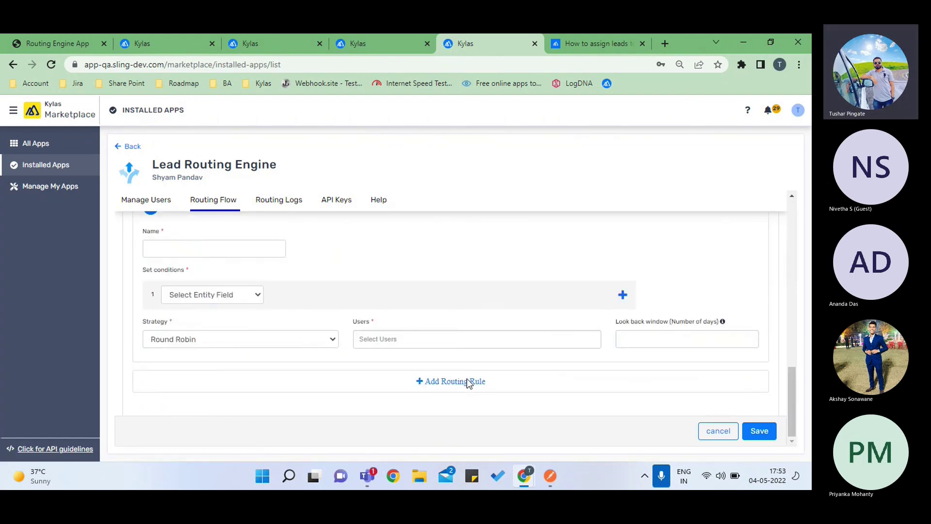
scroll(467, 383, up, 5)
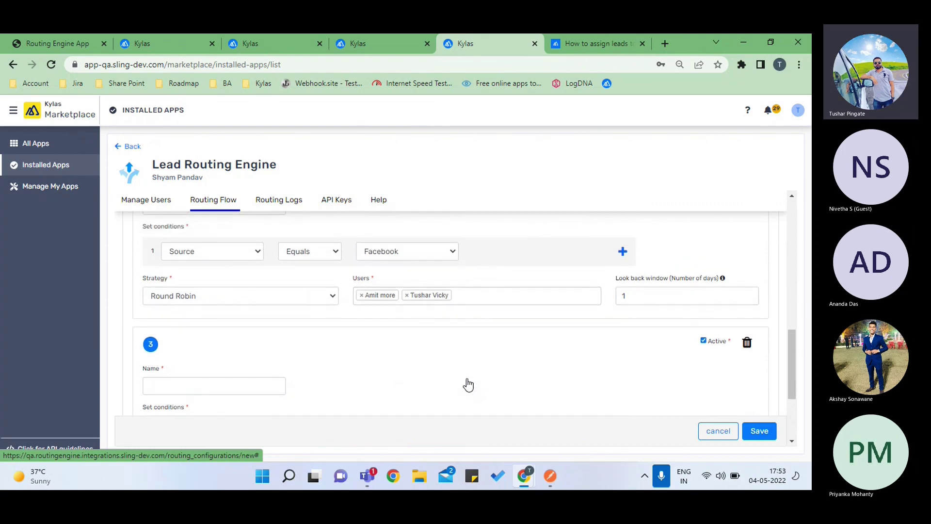
scroll(467, 378, up, 3)
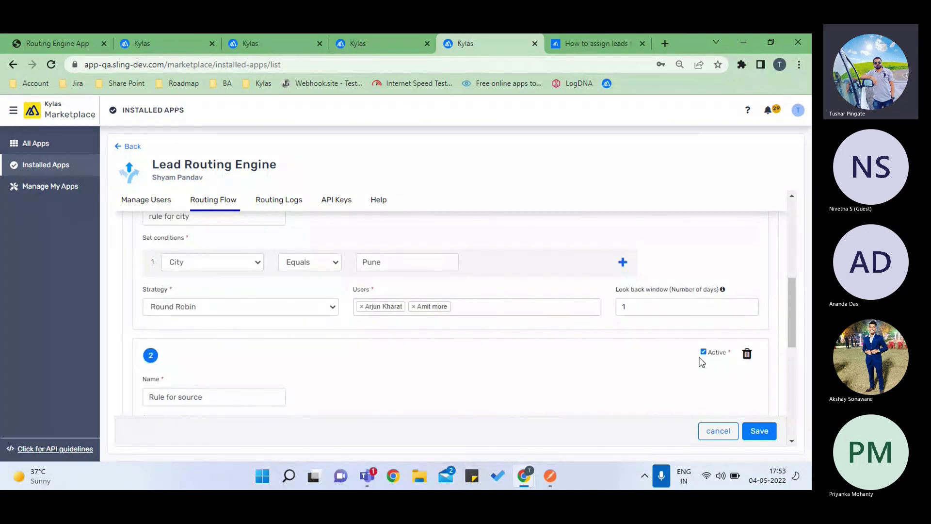
scroll(704, 360, down, 3)
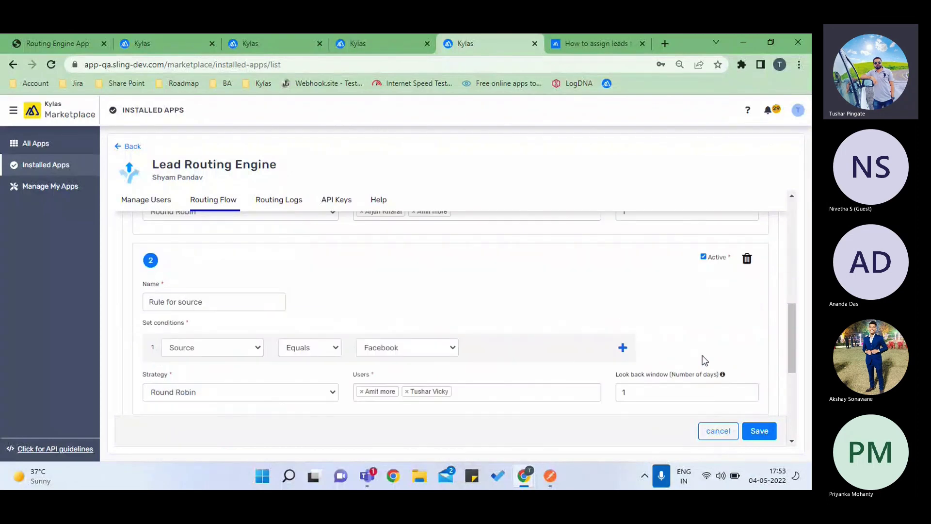
scroll(406, 278, up, 6)
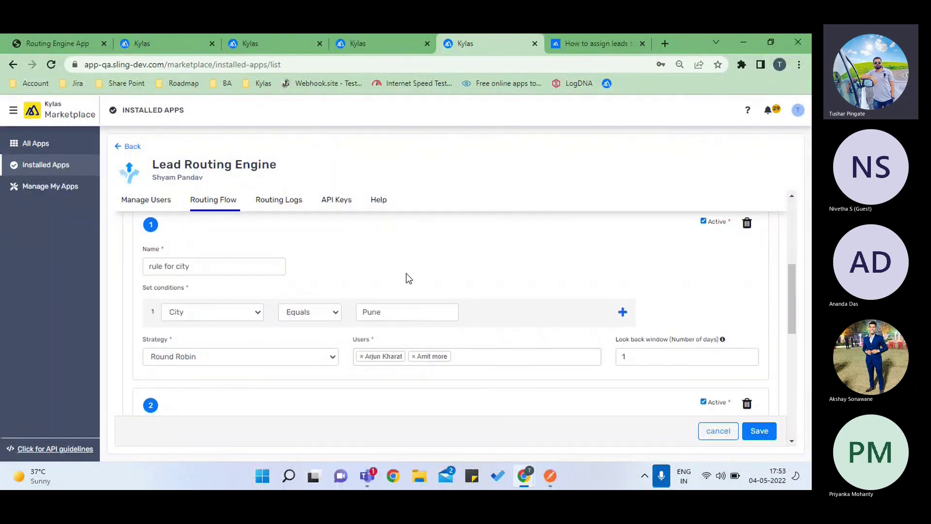
scroll(287, 349, down, 2)
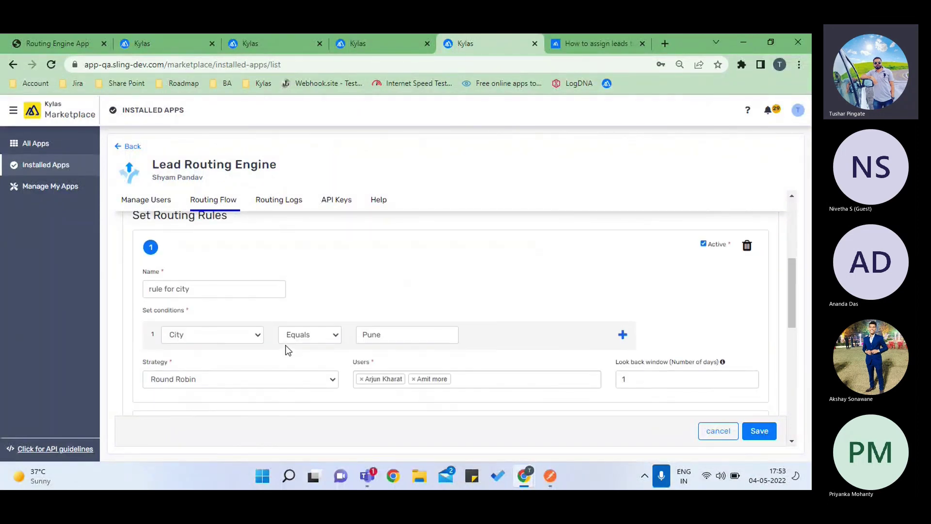
scroll(281, 349, up, 1)
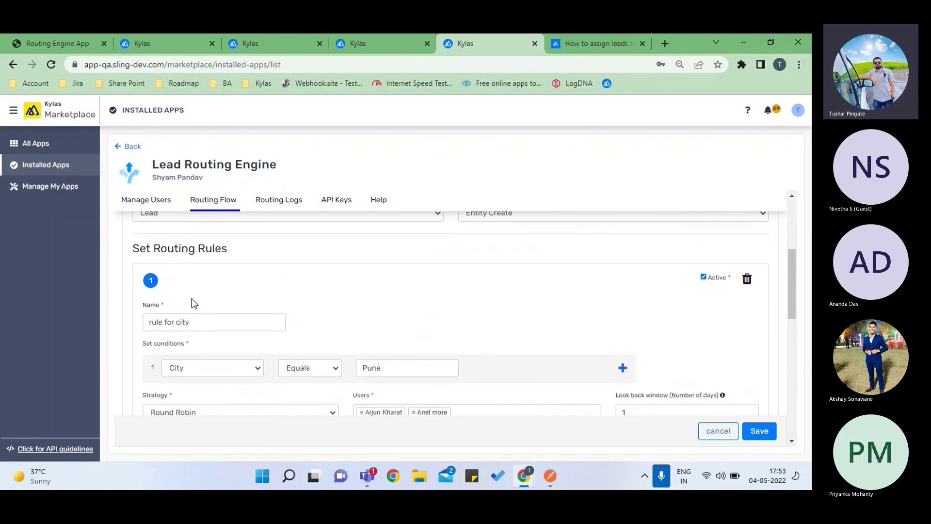
scroll(191, 299, down, 6)
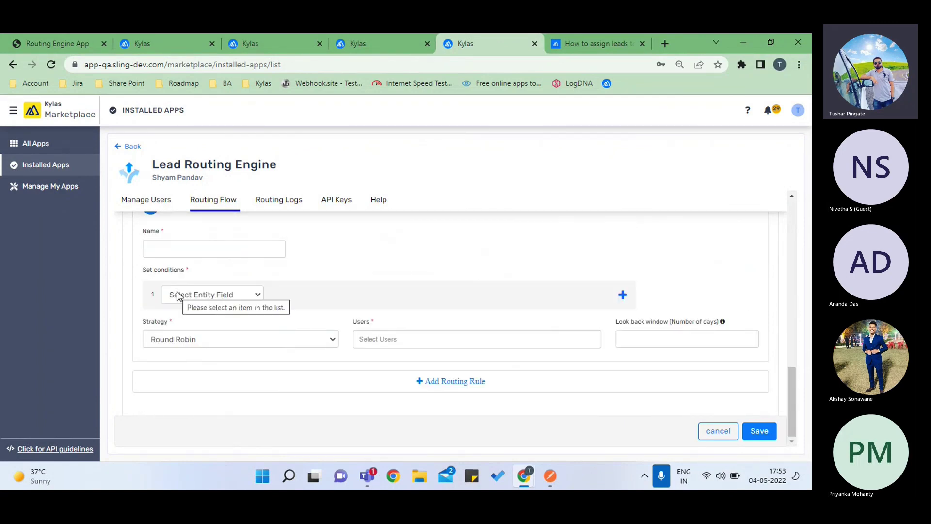
scroll(346, 267, up, 4)
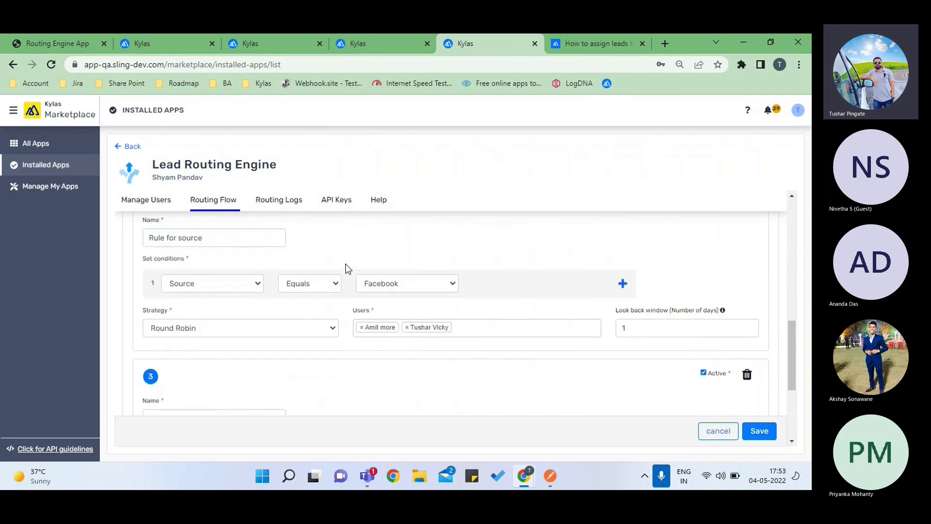
scroll(346, 268, up, 5)
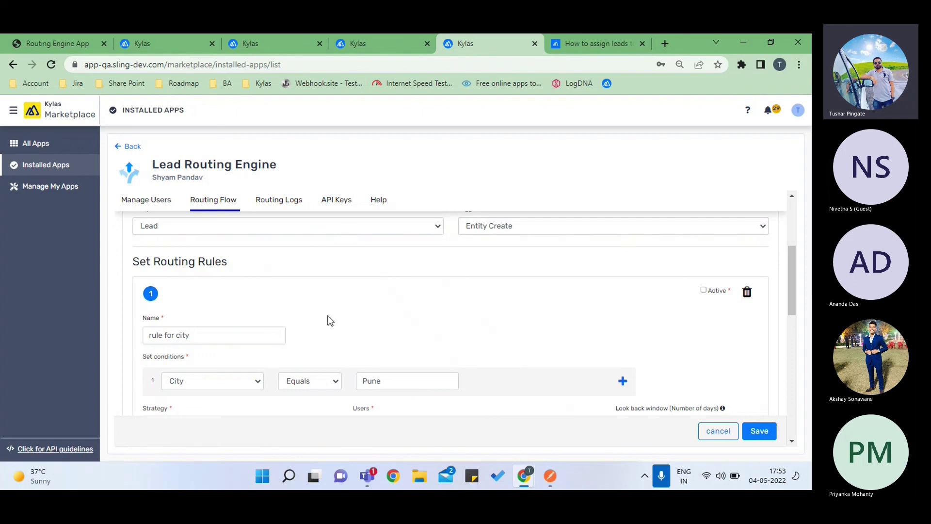
scroll(328, 320, down, 1)
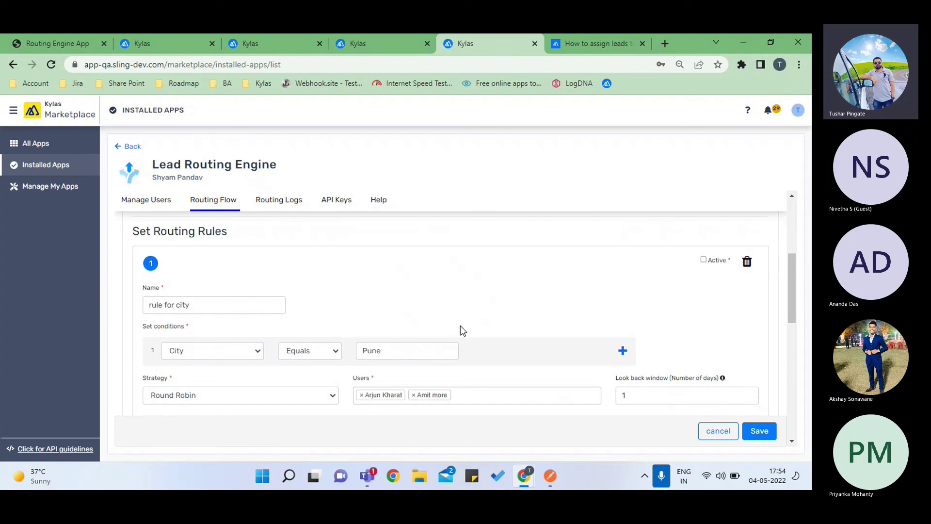
click(720, 430)
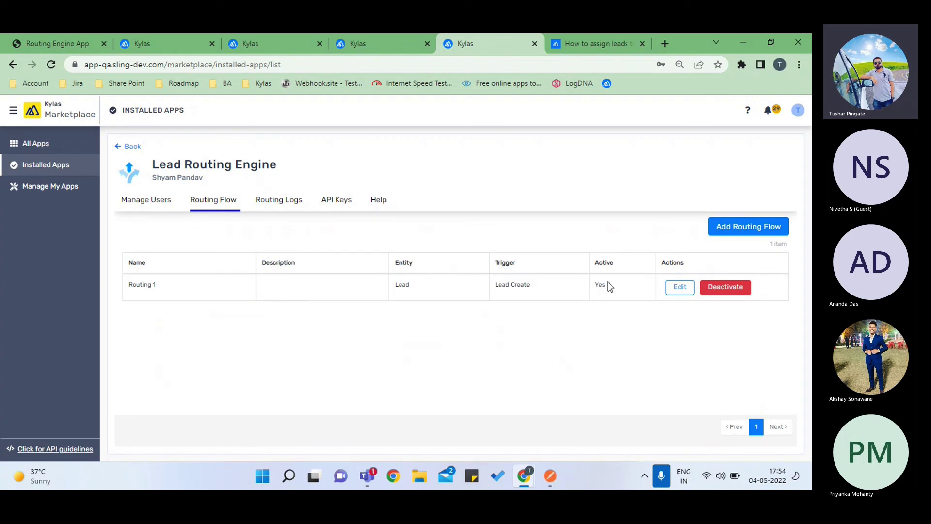
- Edit Routing 1, review its Pune city and Facebook source rules, and save it
click(680, 293)
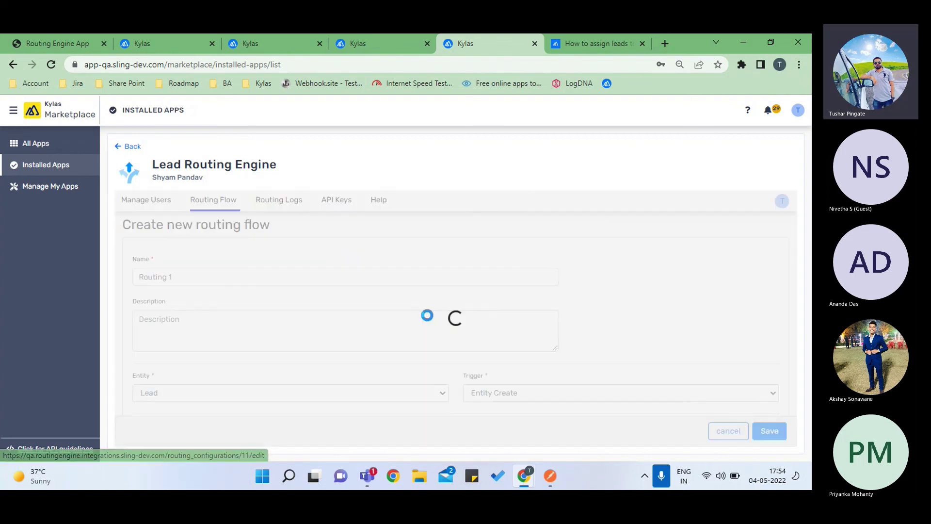
scroll(396, 313, down, 1)
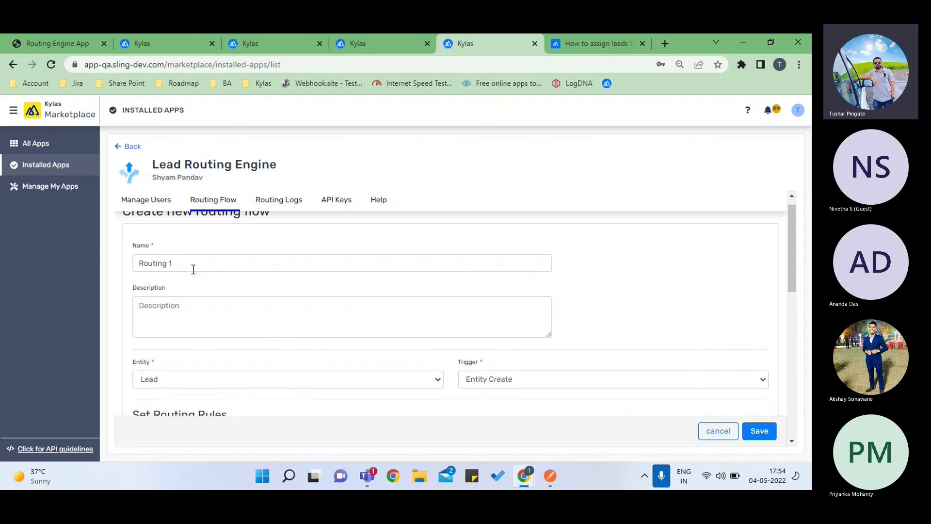
scroll(193, 269, down, 3)
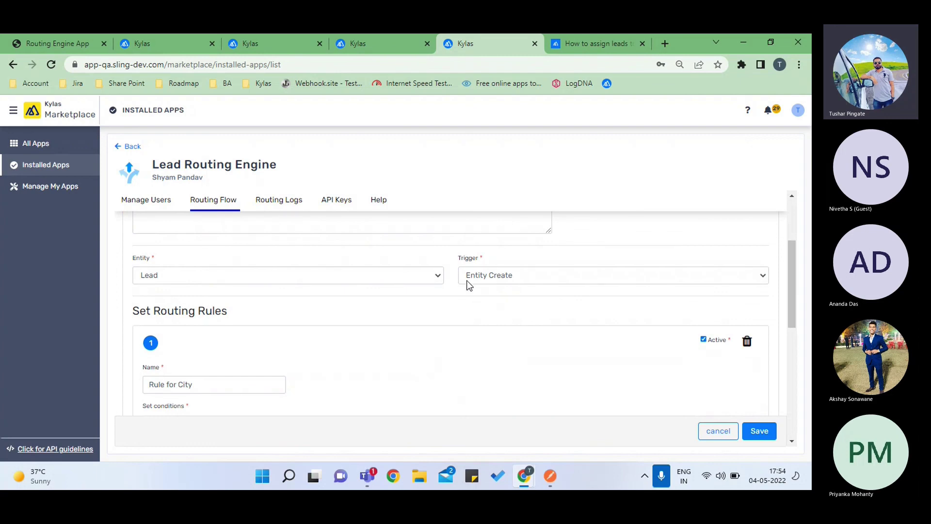
scroll(321, 331, down, 2)
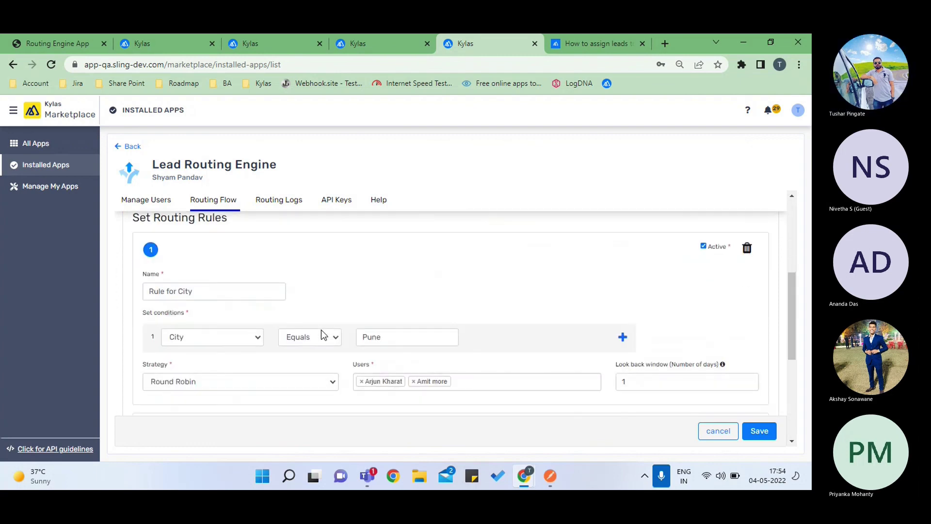
scroll(257, 338, down, 1)
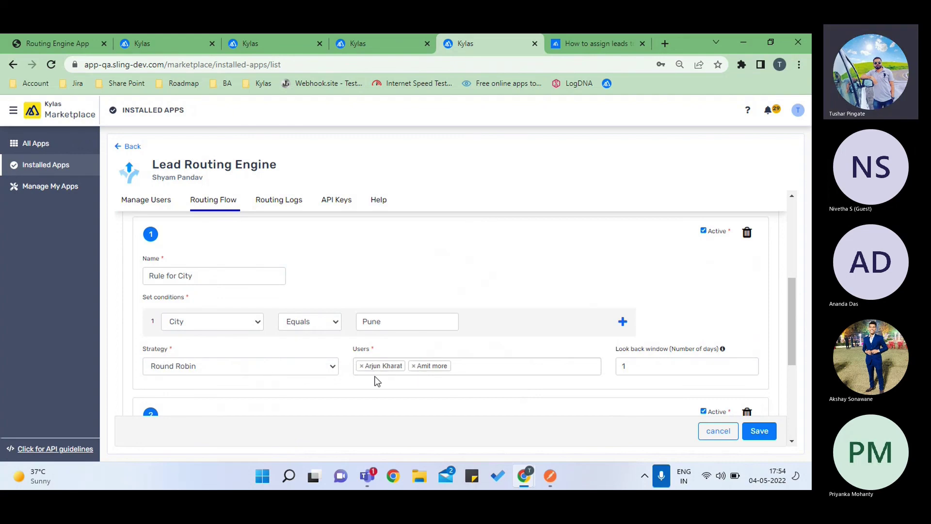
scroll(376, 381, down, 3)
scroll(376, 381, down, 1)
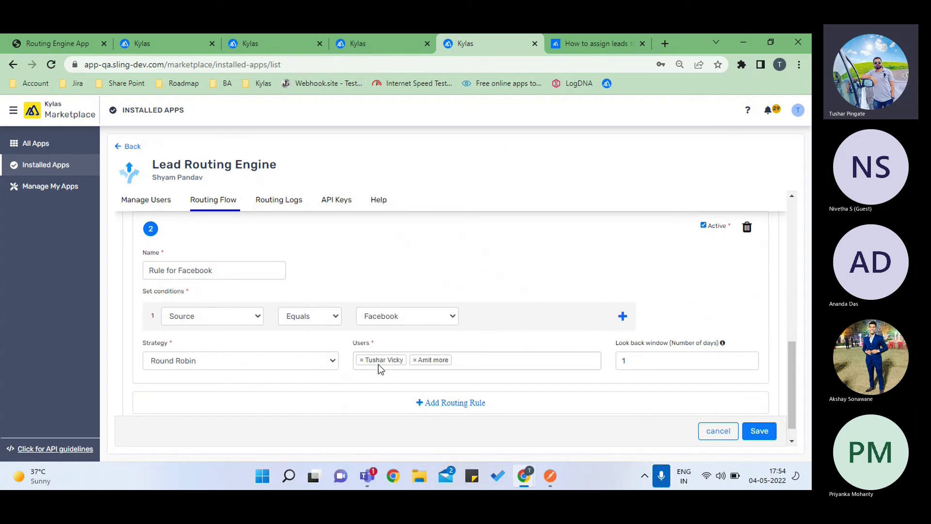
click(759, 430)
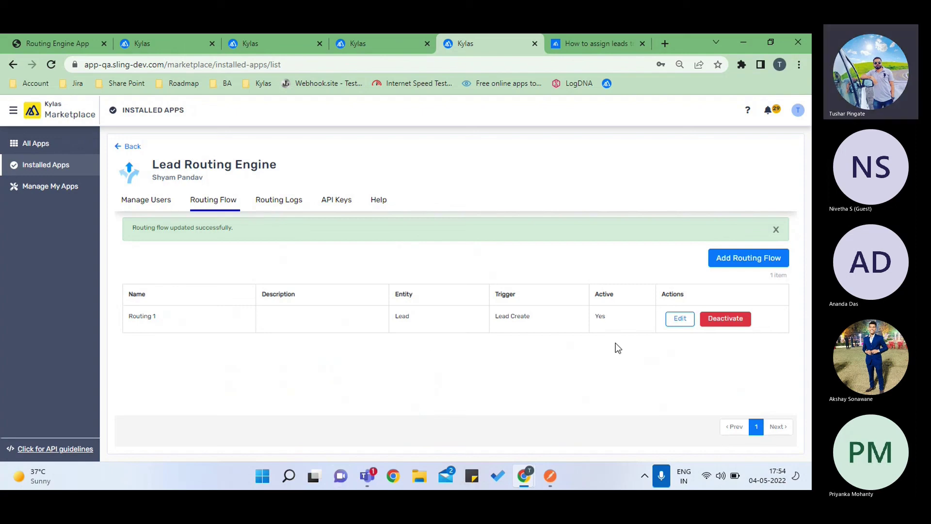
click(550, 475)
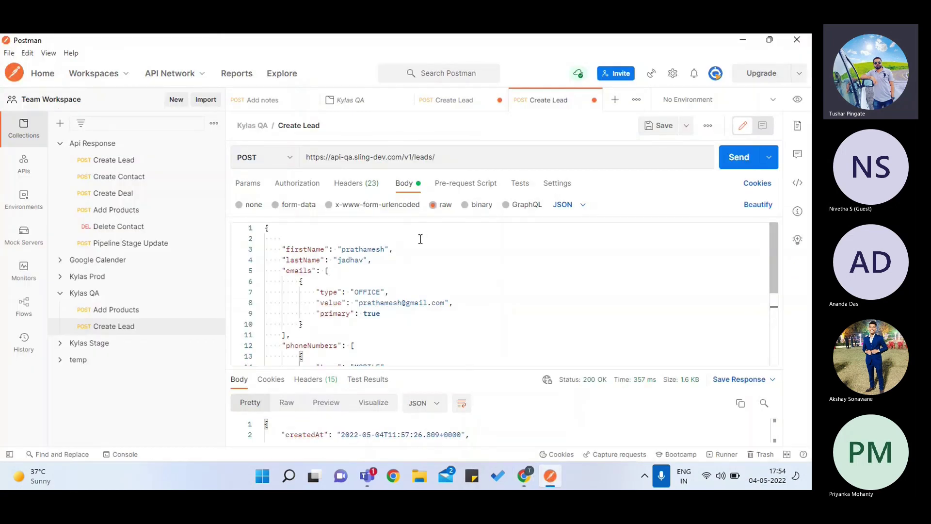
- Open the other Create Lead request and replace the lead's first and last name
click(359, 187)
click(405, 189)
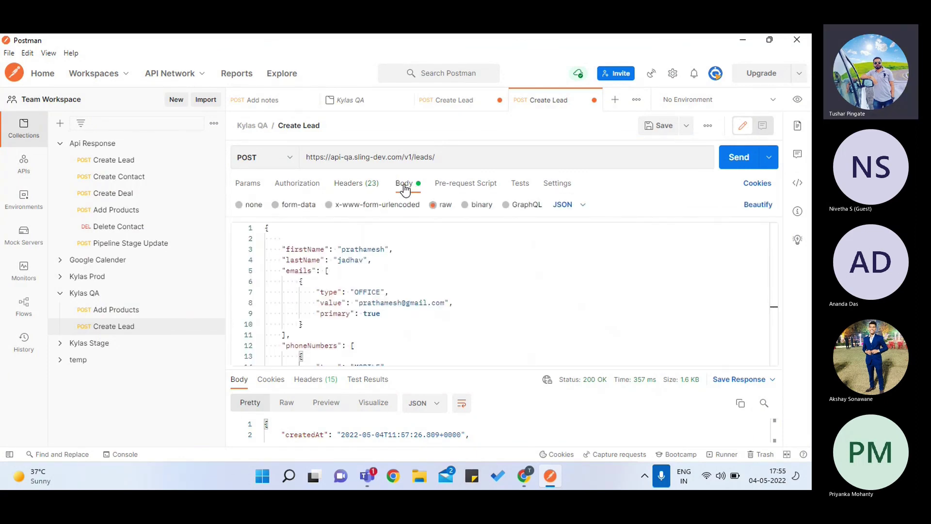
click(473, 107)
scroll(392, 284, up, 5)
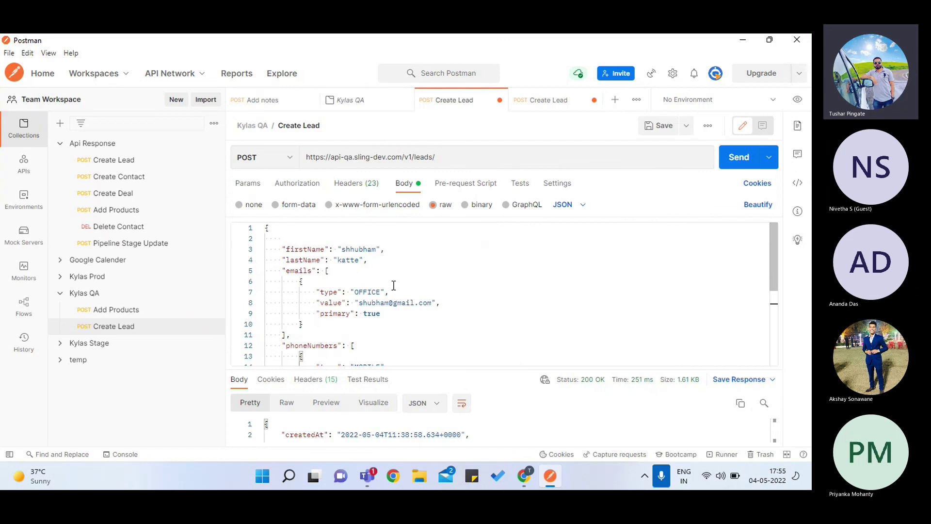
click(377, 250)
key(BackSpace)
key(BackSpace)
key(BackSpace)
key(BackSpace)
key(BackSpace)
key(BackSpace)
key(BackSpace)
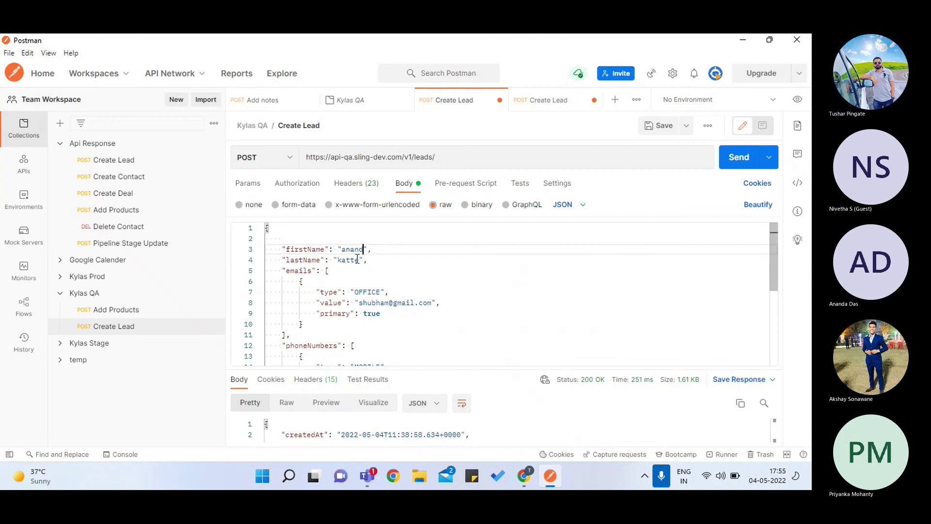
click(359, 260)
key(BackSpace)
key(BackSpace)
key(BackSpace)
key(BackSpace)
key(BackSpace)
text(c)
key(BackSpace)
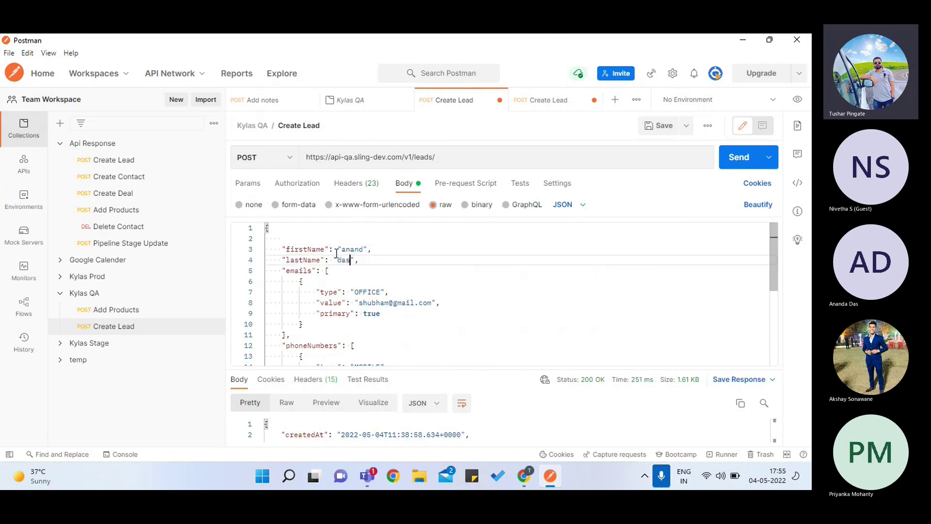
- Change the lead's email user name and the last two digits of its phone number
click(388, 305)
key(BackSpace)
key(BackSpace)
key(BackSpace)
key(BackSpace)
key(BackSpace)
key(BackSpace)
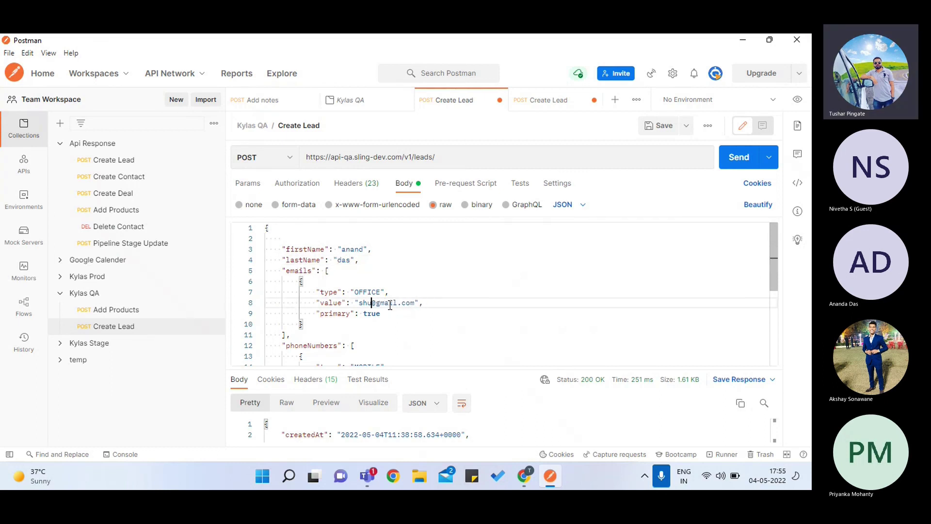
key(BackSpace)
text(anand)
scroll(390, 304, down, 3)
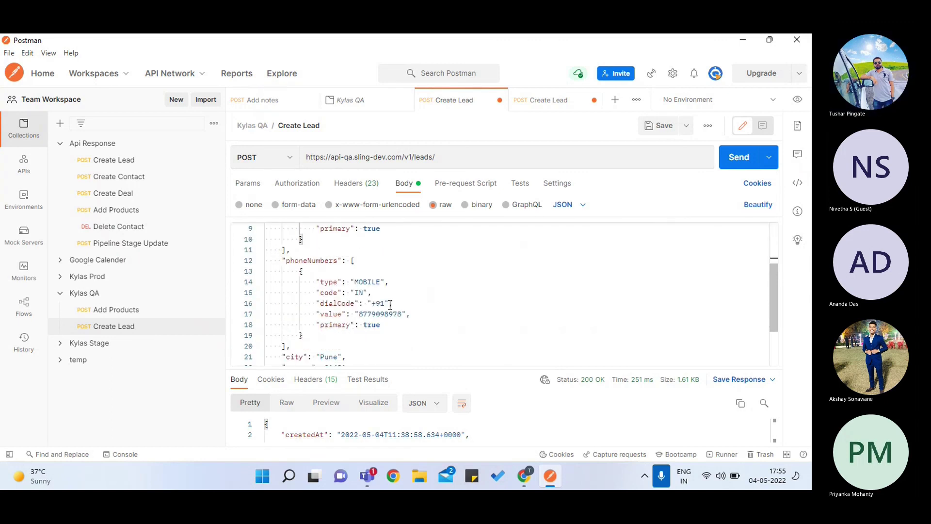
click(399, 316)
key(BackSpace)
key(BackSpace)
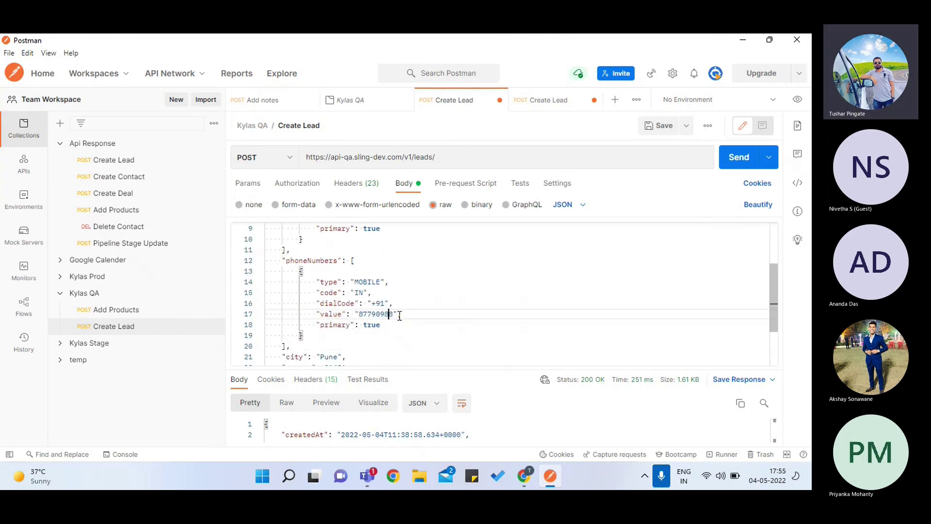
text(25)
scroll(399, 316, down, 1)
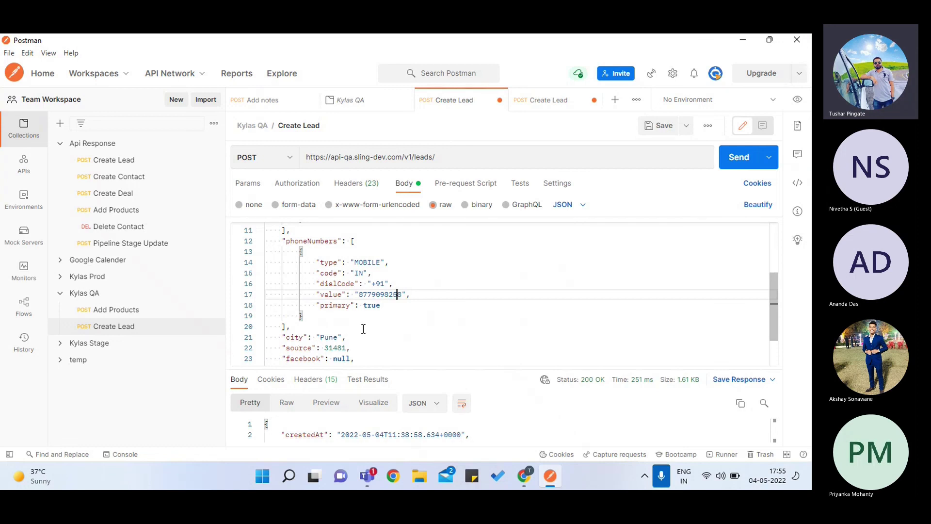
scroll(336, 271, up, 3)
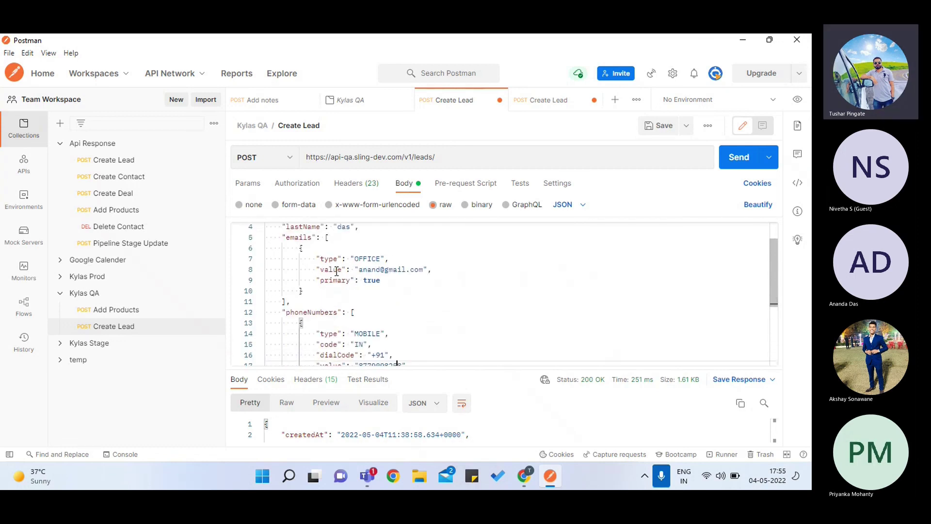
scroll(403, 264, down, 3)
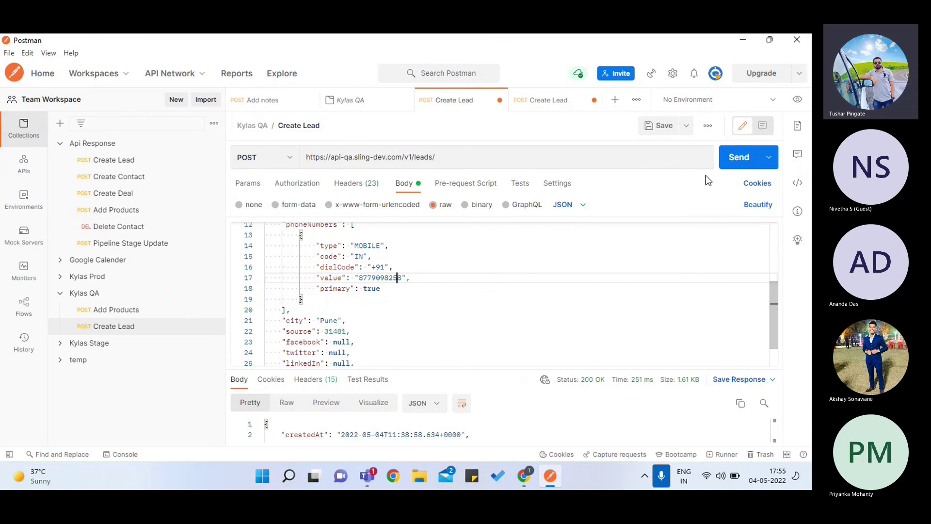
- Open the Kylas leads list, send the Pune Create Lead request, and return to Kylas
key(alt+Tab)
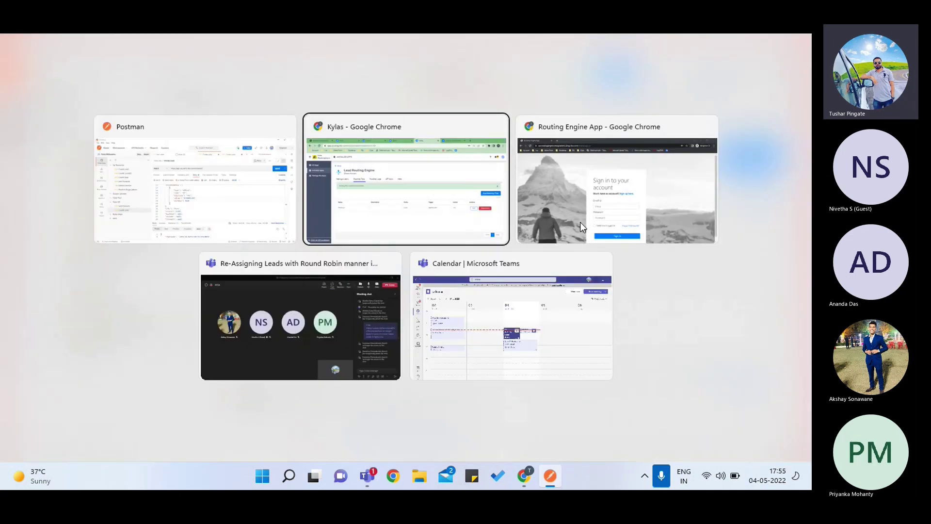
click(272, 48)
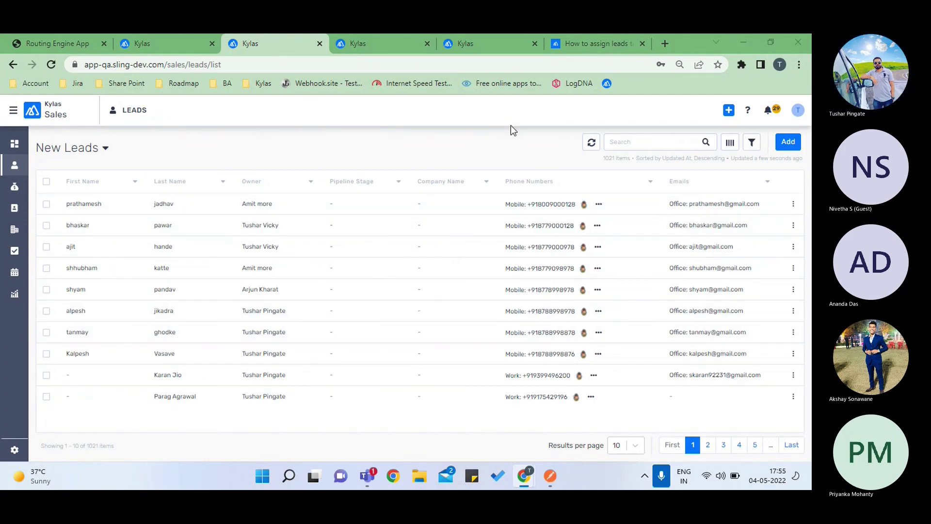
key(alt+Tab)
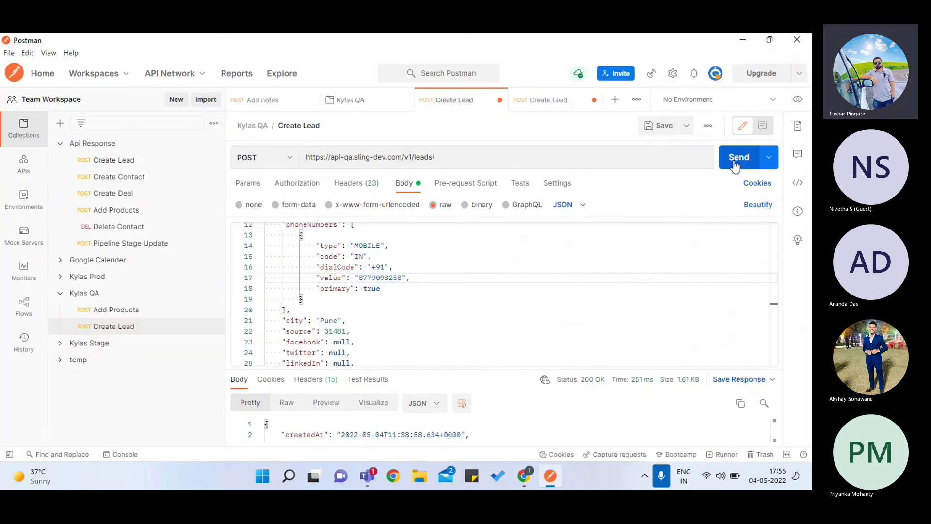
click(734, 163)
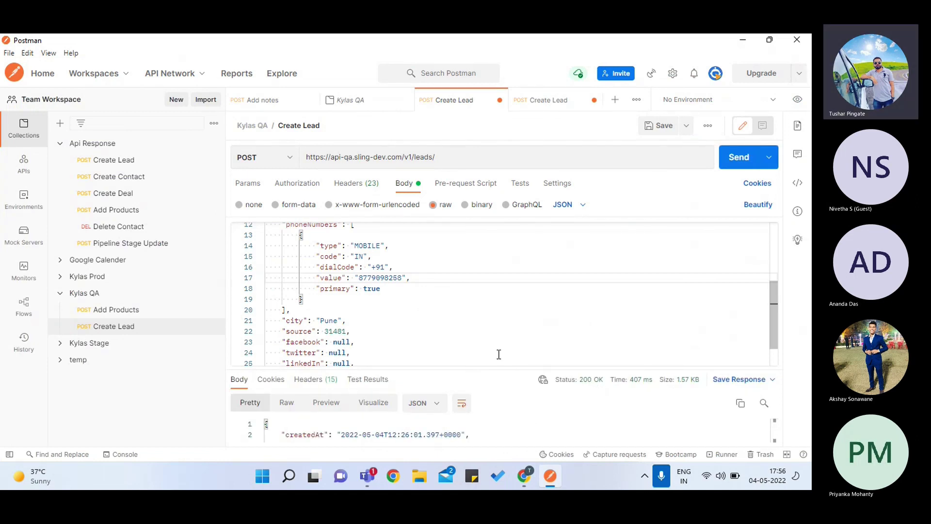
scroll(499, 354, up, 2)
scroll(499, 354, up, 2)
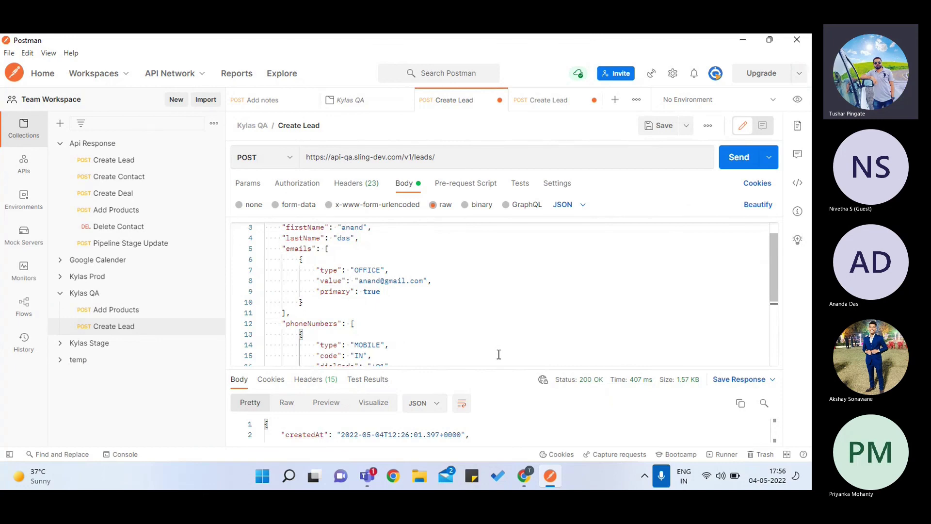
key(alt+Tab)
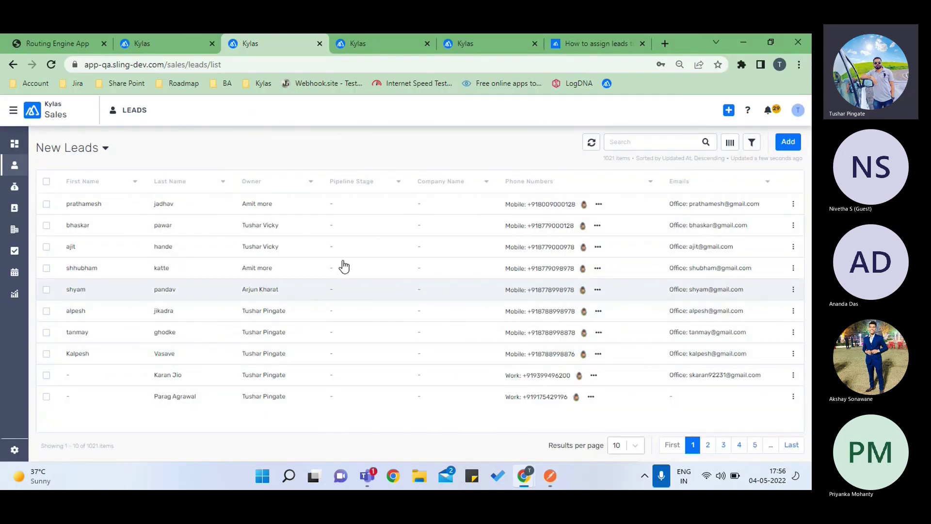
- Refresh the New Leads list, then view the My Account profile and close it unsaved
click(589, 149)
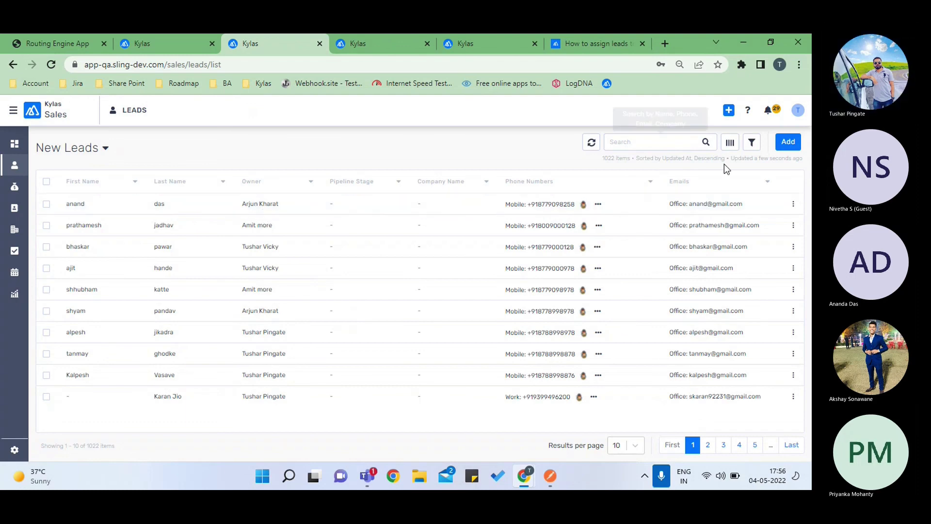
click(796, 110)
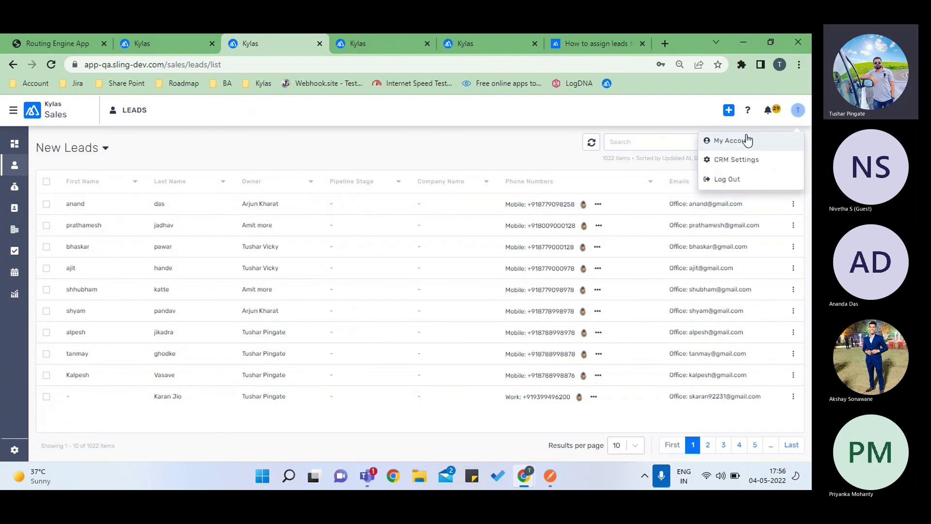
click(744, 140)
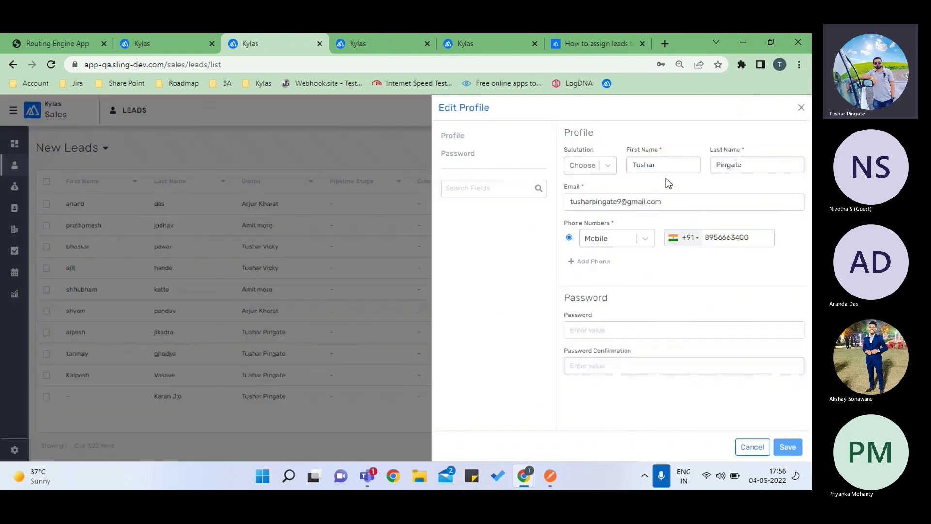
click(752, 446)
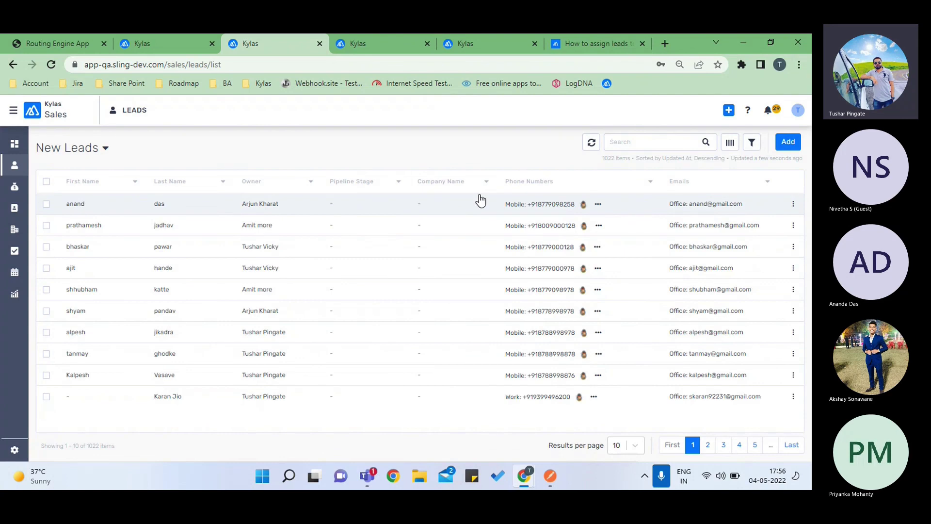
- Add a City column to the New Leads list through the column chooser
click(731, 143)
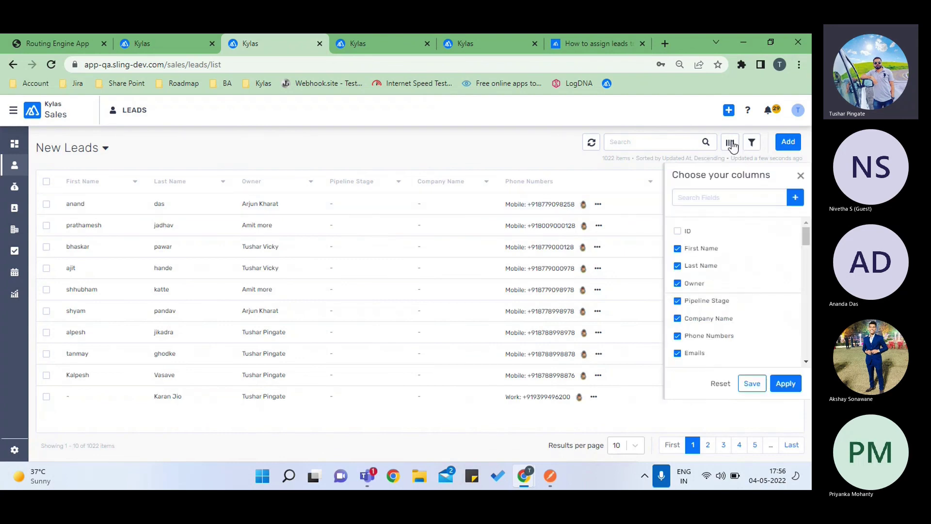
click(685, 199)
text(ct)
key(BackSpace)
text(ity)
click(677, 232)
click(782, 384)
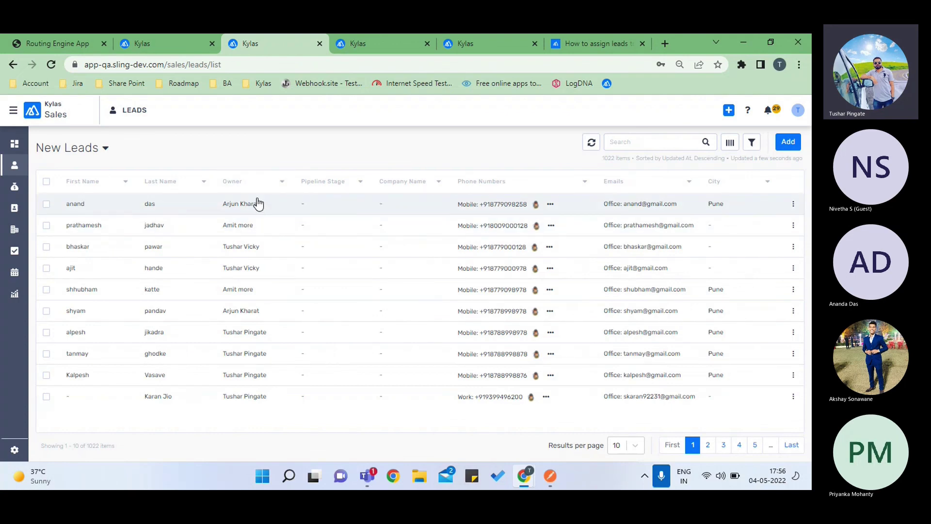
- Replace the first name, last name and e-mail in the Create Lead body with a second test lead's details
click(550, 476)
scroll(342, 333, down, 5)
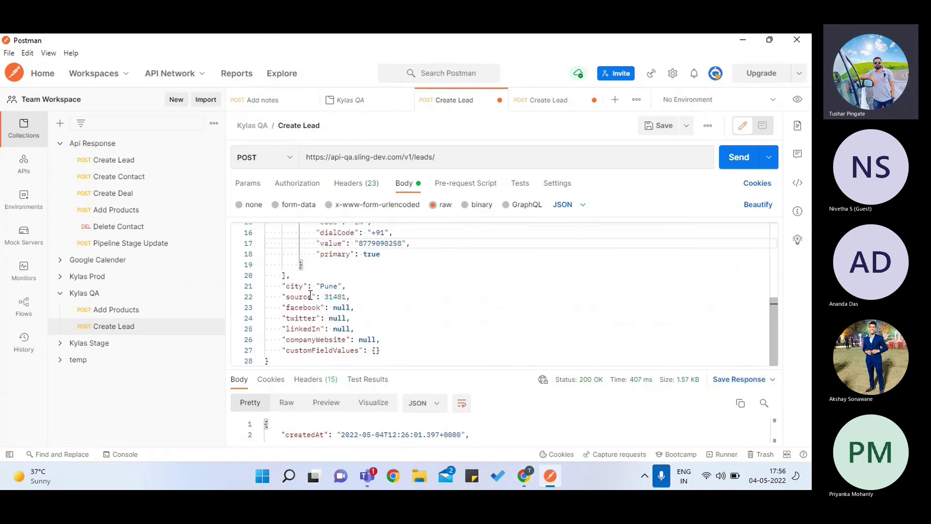
scroll(352, 286, up, 5)
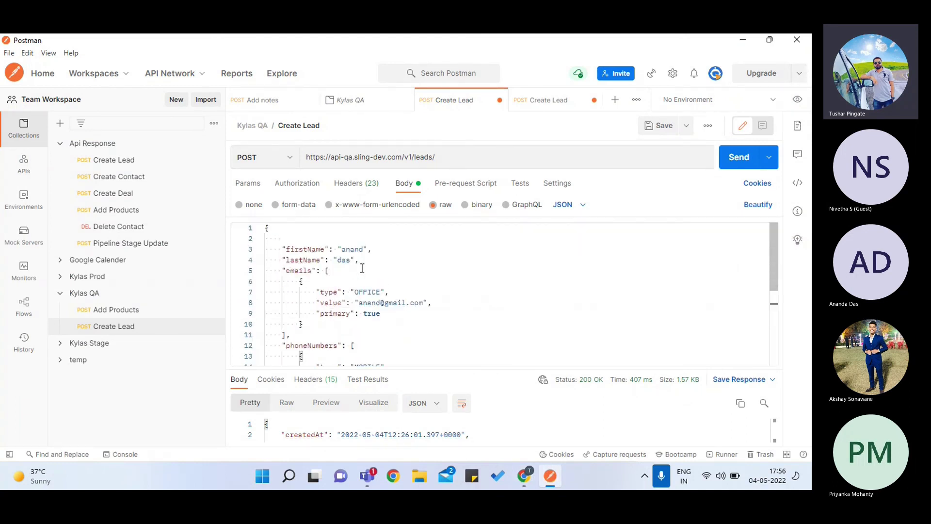
click(363, 250)
key(BackSpace)
key(BackSpace)
key(BackSpace)
key(BackSpace)
key(BackSpace)
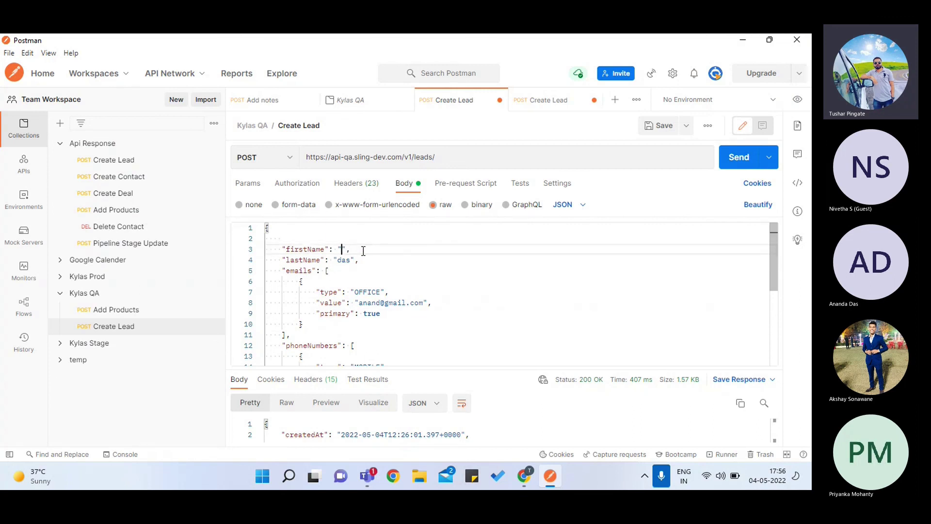
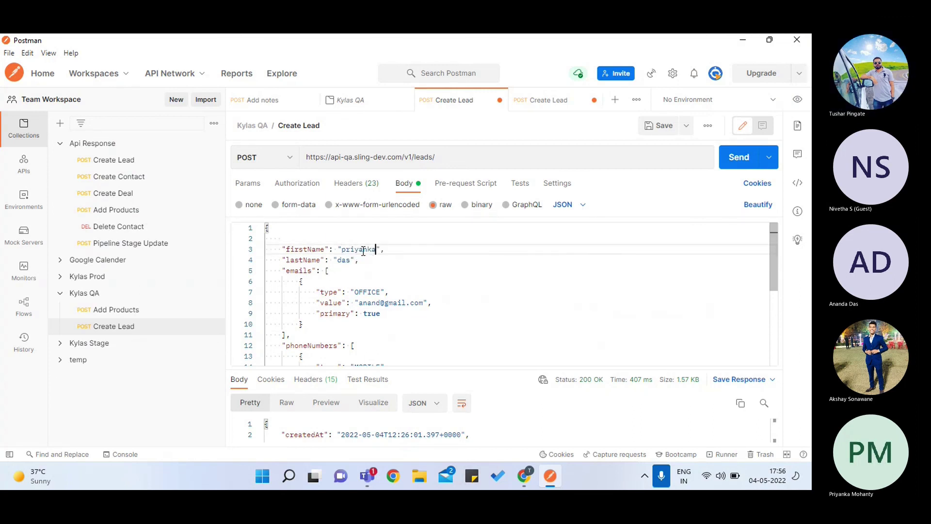
click(350, 260)
key(BackSpace)
key(BackSpace)
key(BackSpace)
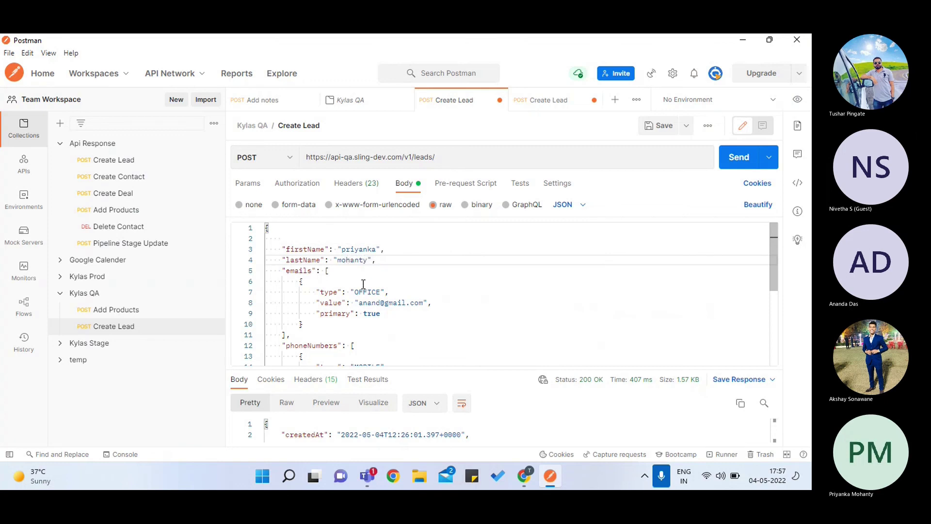
click(381, 303)
key(BackSpace)
key(BackSpace)
key(BackSpace)
key(BackSpace)
key(BackSpace)
text(priyanka)
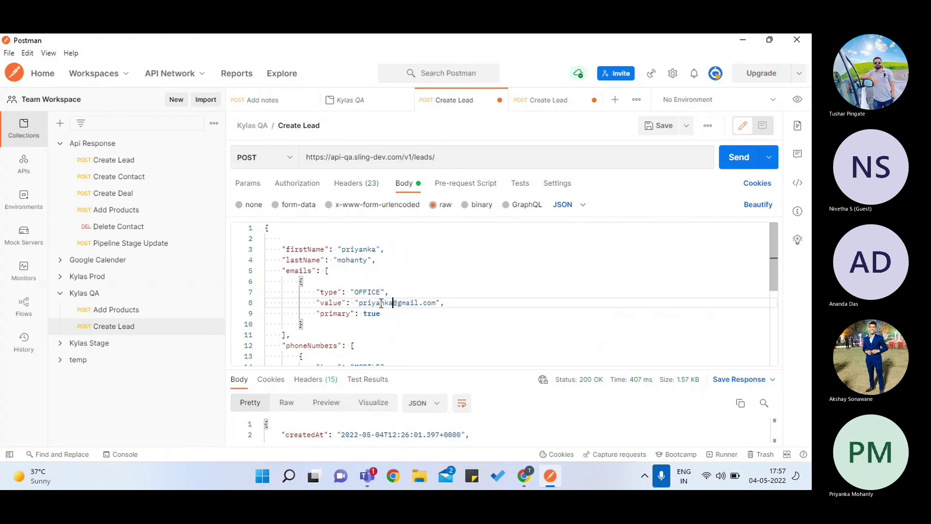
- Change the phone number's leading digits and resend the Create Lead request
scroll(381, 303, down, 3)
click(368, 328)
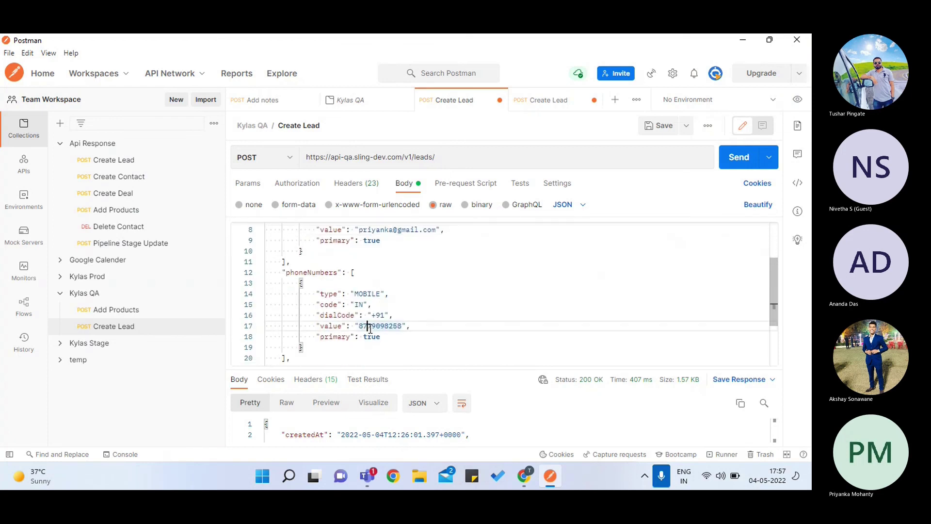
key(BackSpace)
key(BackSpace)
text(87)
scroll(370, 328, up, 3)
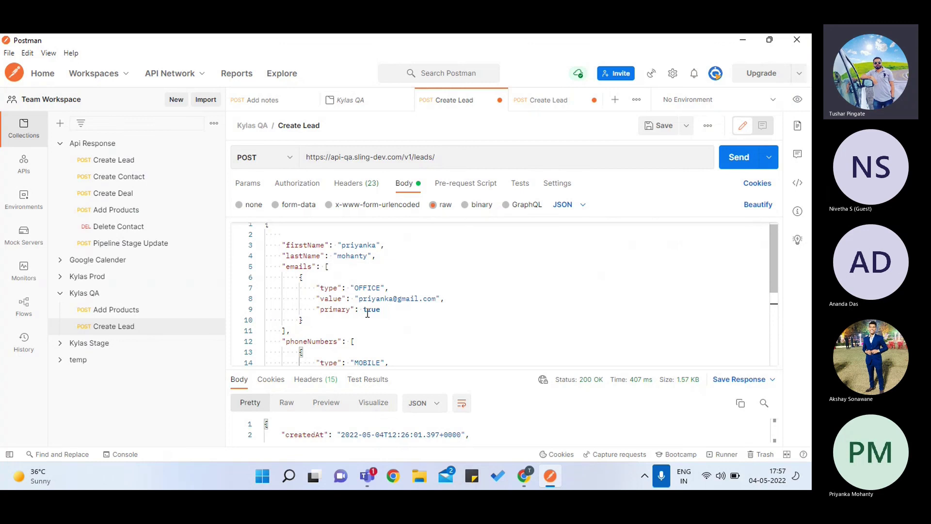
scroll(368, 313, down, 6)
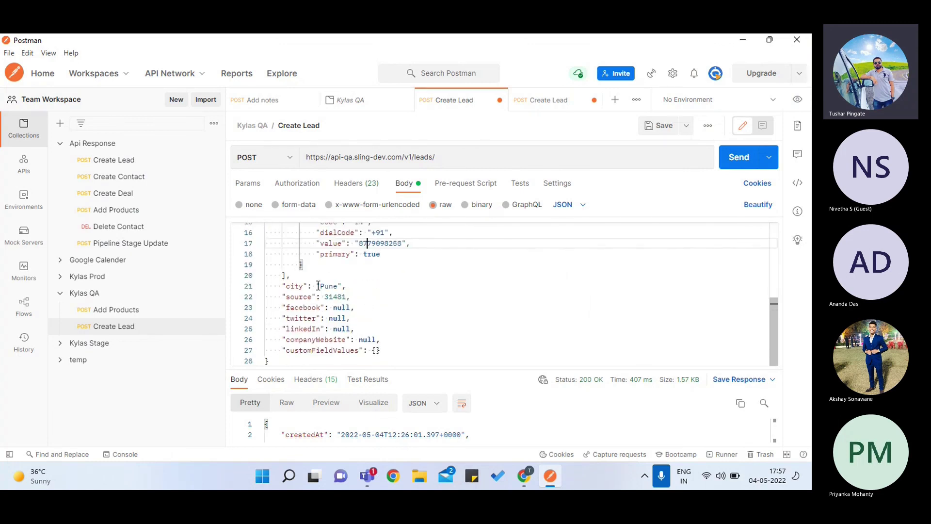
click(743, 154)
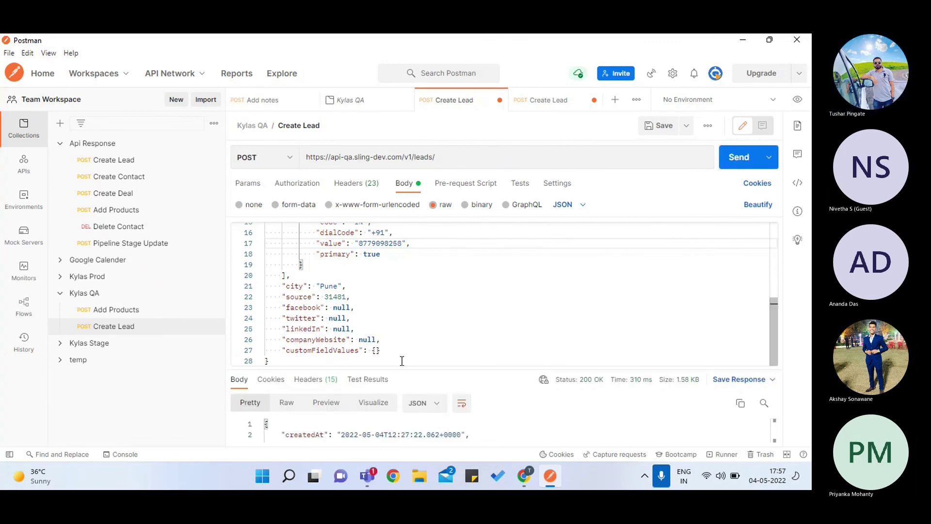
key(alt+Tab)
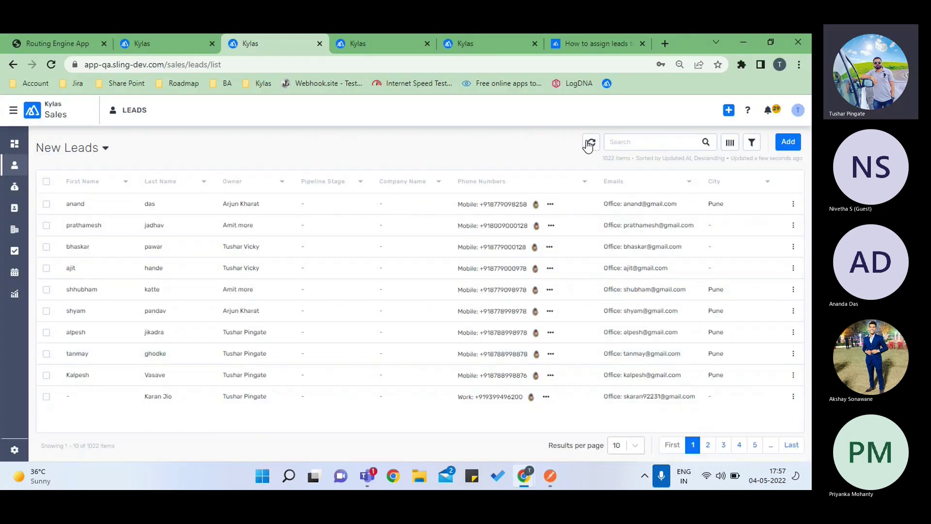
- Refresh the New Leads list to show the second Pune lead at 1023 items, then return to Postman
click(590, 143)
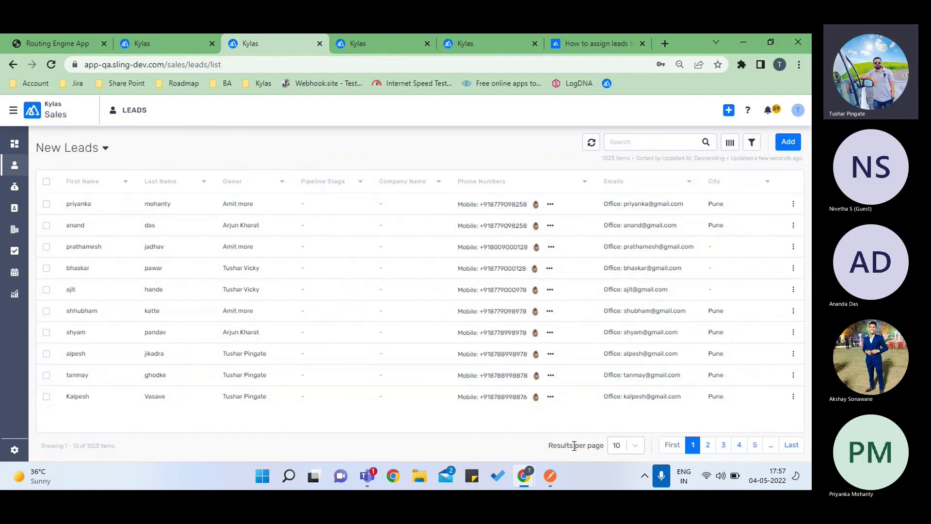
click(550, 476)
- Replace the first and last name in the Create Lead body with a third test lead's name
scroll(408, 316, up, 5)
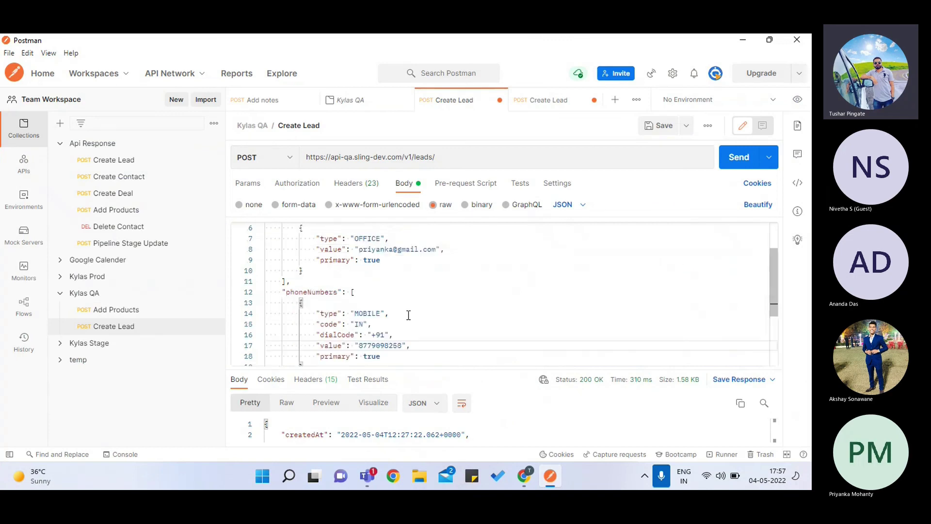
click(376, 249)
key(BackSpace)
key(BackSpace)
key(BackSpace)
key(BackSpace)
key(BackSpace)
key(BackSpace)
key(BackSpace)
key(BackSpace)
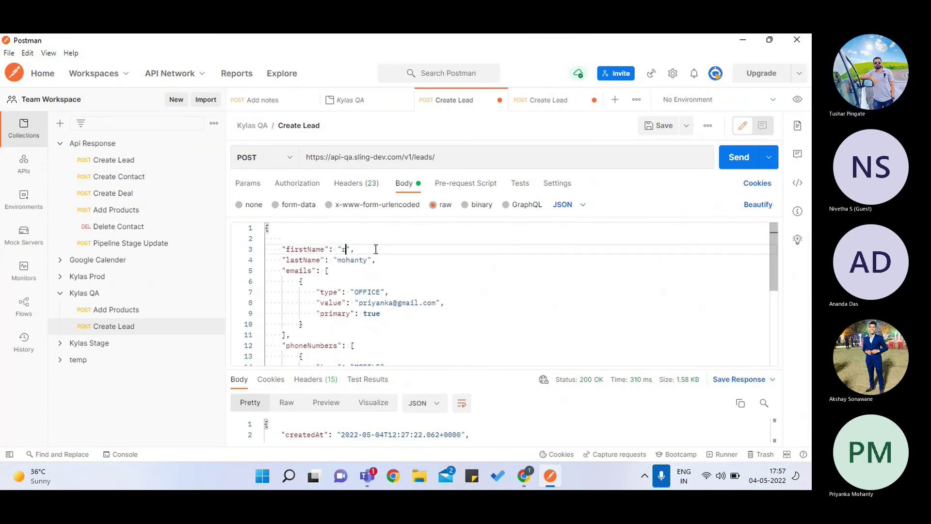
click(367, 261)
key(BackSpace)
key(BackSpace)
key(BackSpace)
key(BackSpace)
key(BackSpace)
key(BackSpace)
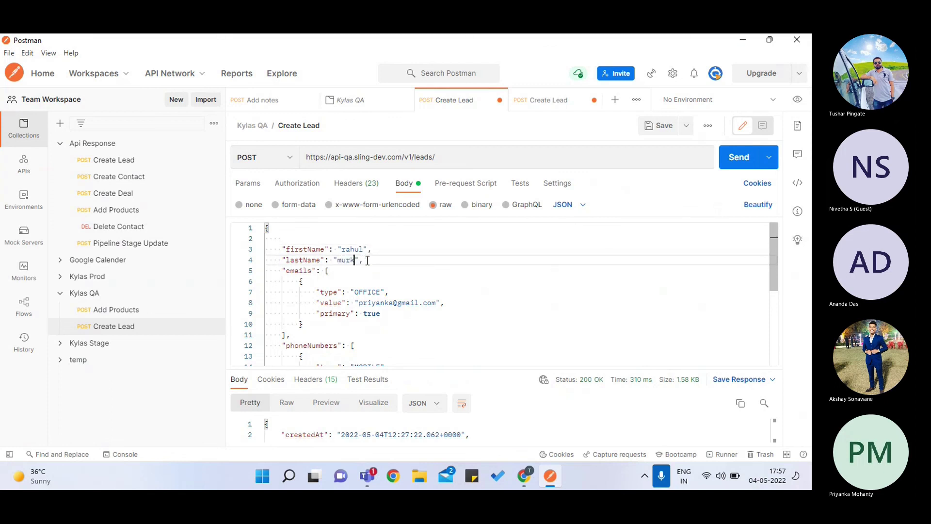
- Update the e-mail's name part and begin changing the phone number's digits
click(393, 303)
key(BackSpace)
key(BackSpace)
key(BackSpace)
key(BackSpace)
key(BackSpace)
key(BackSpace)
key(BackSpace)
key(BackSpace)
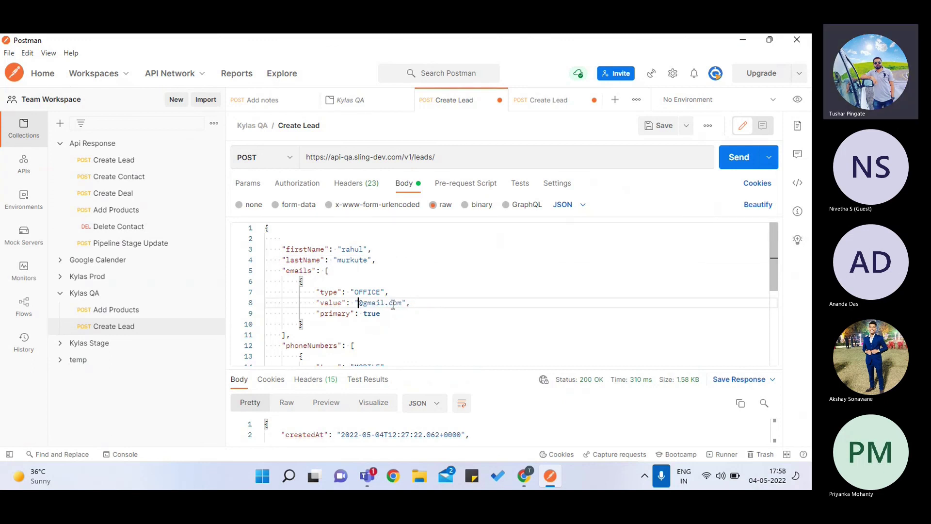
text(rahule)
scroll(393, 304, down, 3)
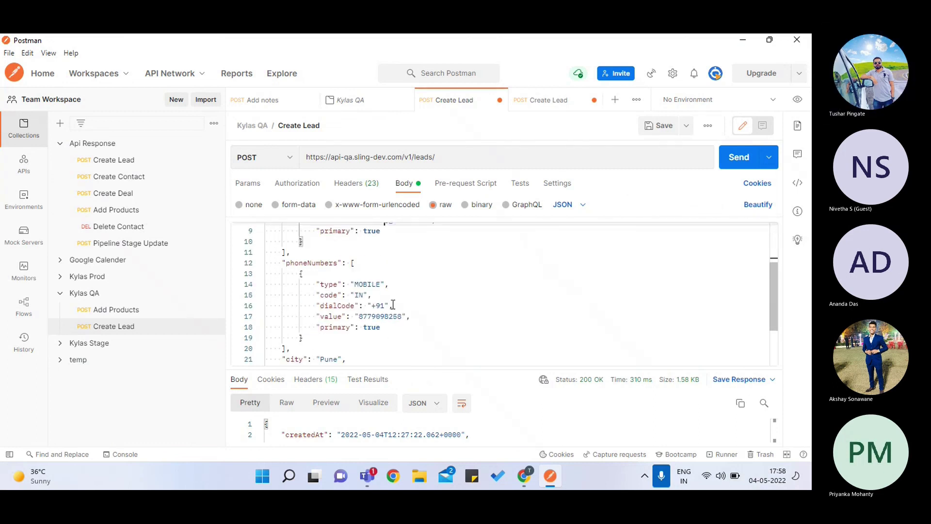
click(391, 314)
key(BackSpace)
key(BackSpace)
- Finish the new phone digits, send the third lead, and refresh the Kylas leads list
text(00)
click(732, 158)
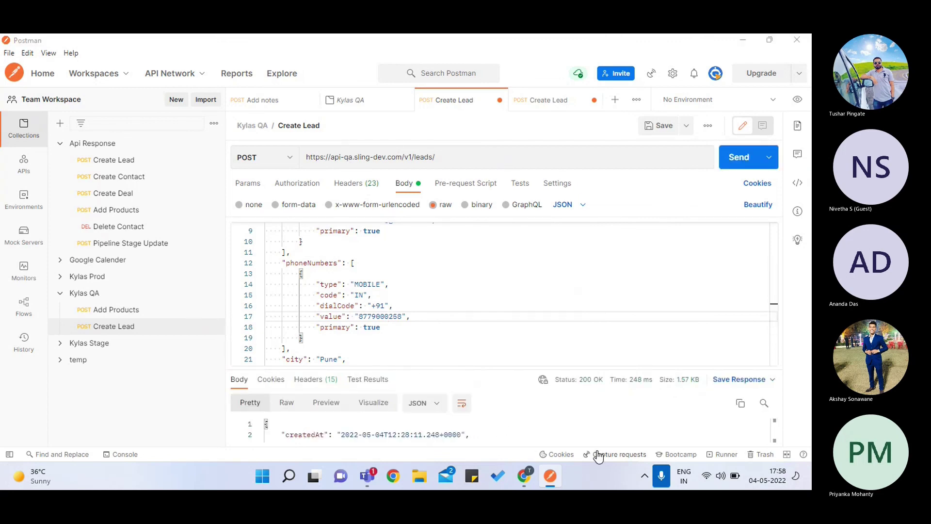
key(alt+Tab)
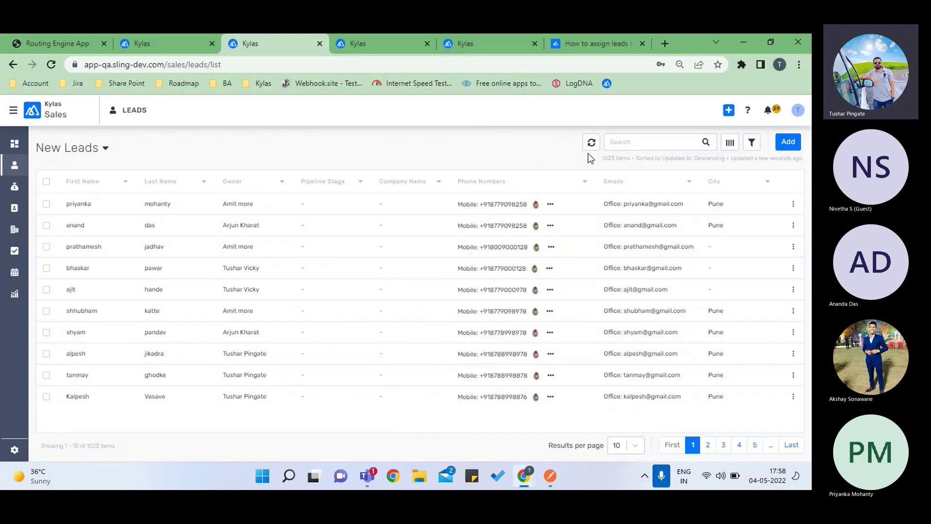
click(591, 143)
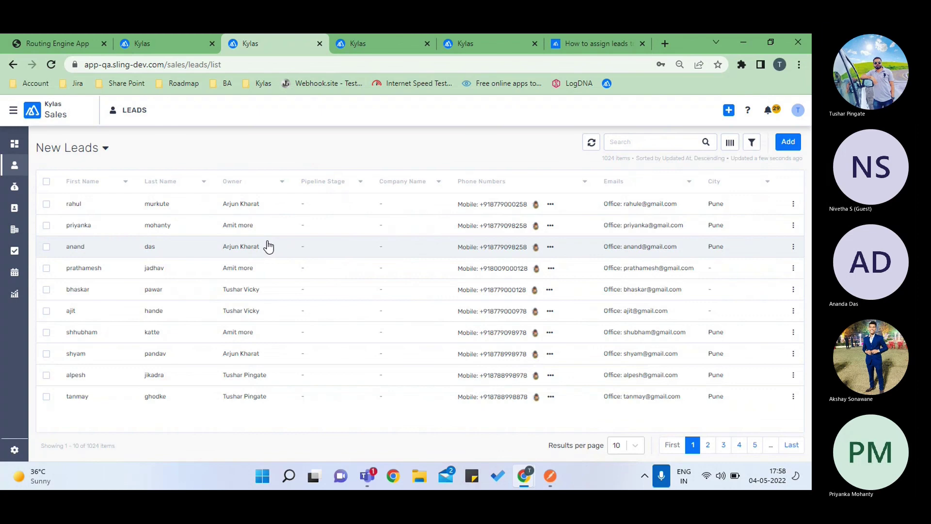
click(382, 47)
- View the Lead Routing Engine's Routing Logs showing Lead Create entries routed by Routing 1
click(176, 36)
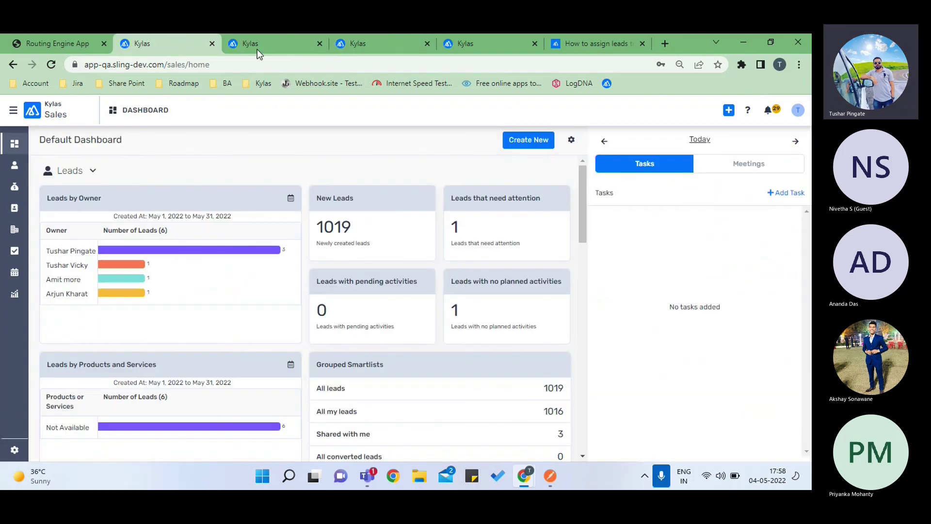
click(257, 46)
click(487, 41)
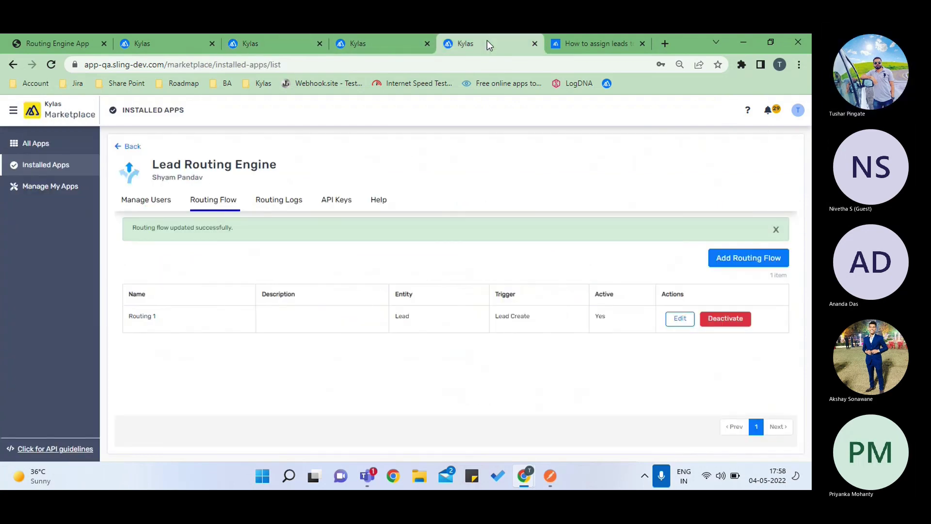
click(271, 202)
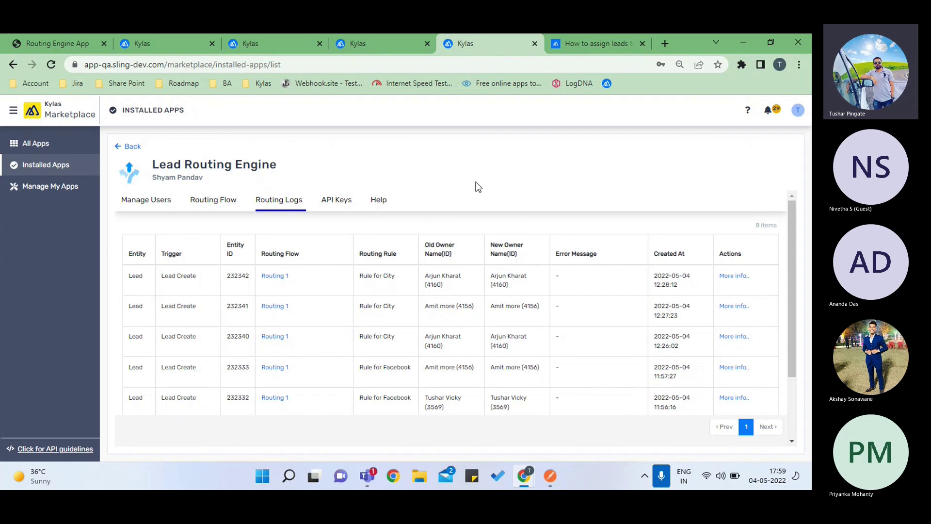
key(alt+Tab)
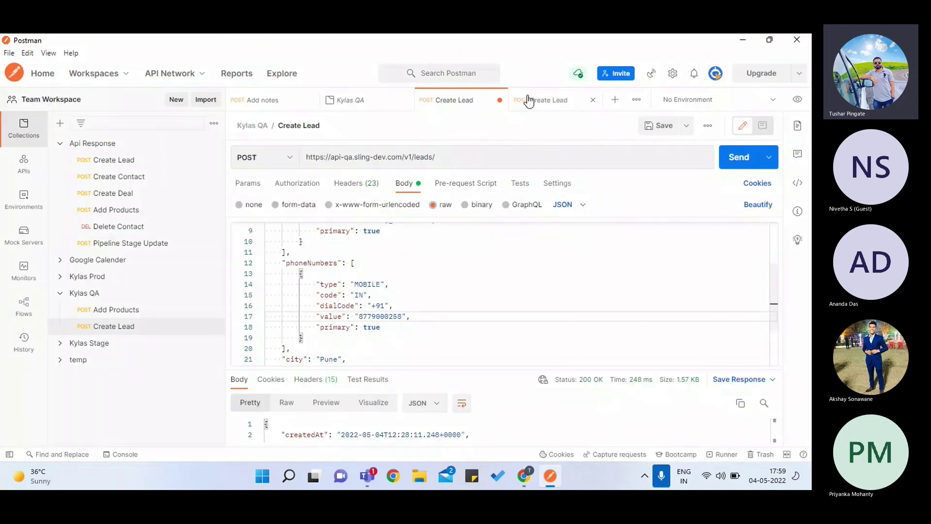
- In the other Create Lead request, replace the first and last names with a new test lead
click(529, 101)
scroll(390, 310, down, 3)
scroll(391, 312, up, 3)
click(386, 250)
key(BackSpace)
key(BackSpace)
key(BackSpace)
key(BackSpace)
key(BackSpace)
key(BackSpace)
key(BackSpace)
key(BackSpace)
key(BackSpace)
key(BackSpace)
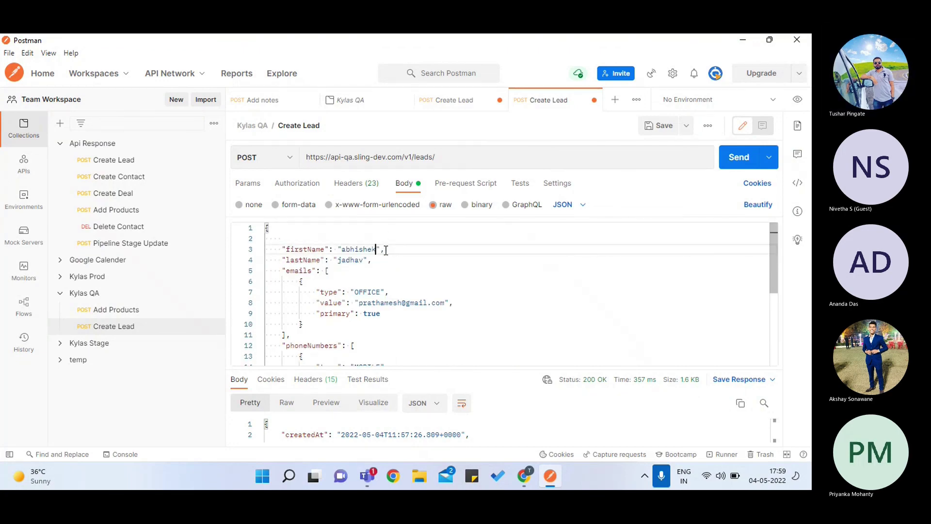
click(365, 260)
key(BackSpace)
key(BackSpace)
key(BackSpace)
key(BackSpace)
key(BackSpace)
key(BackSpace)
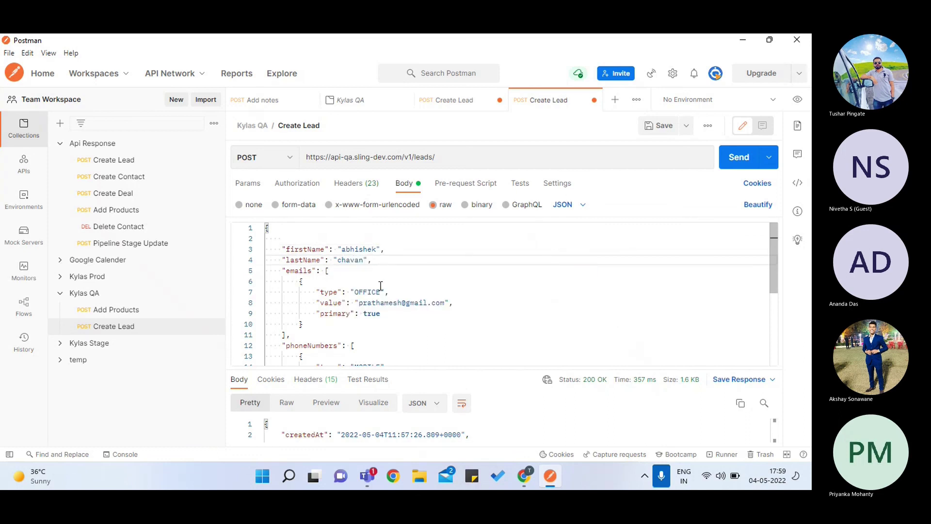
- Change the e-mail's name part and the phone number's digits for the new lead
click(395, 306)
key(BackSpace)
key(BackSpace)
key(BackSpace)
key(BackSpace)
key(BackSpace)
key(BackSpace)
key(BackSpace)
key(BackSpace)
text(abhi)
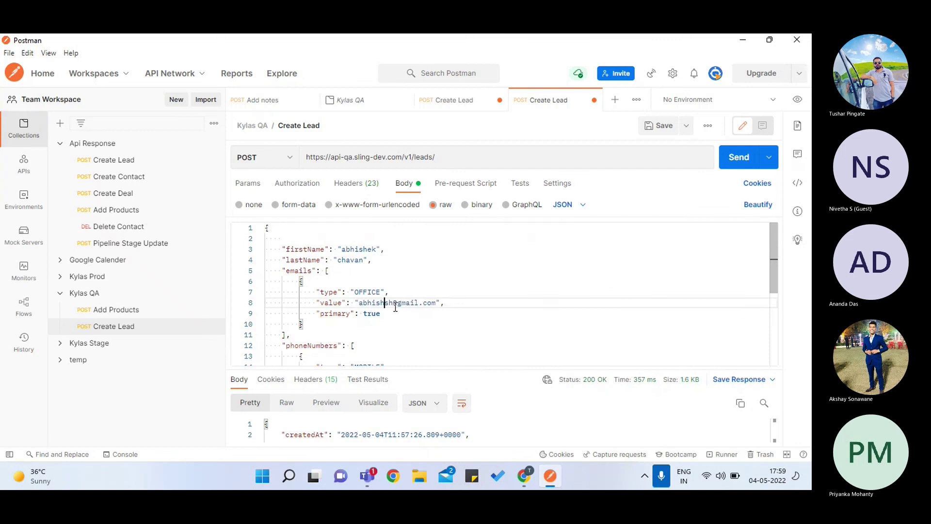
scroll(395, 307, down, 3)
scroll(395, 307, down, 1)
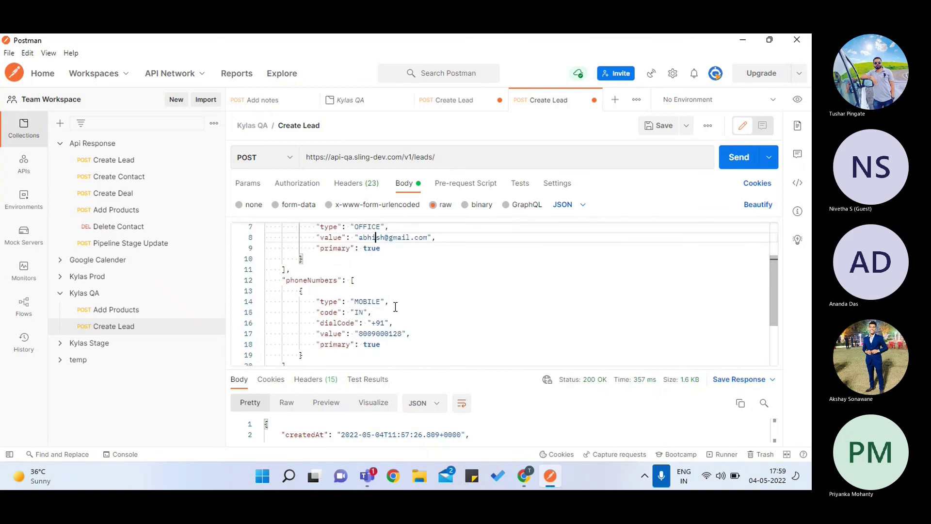
click(395, 334)
key(BackSpace)
key(BackSpace)
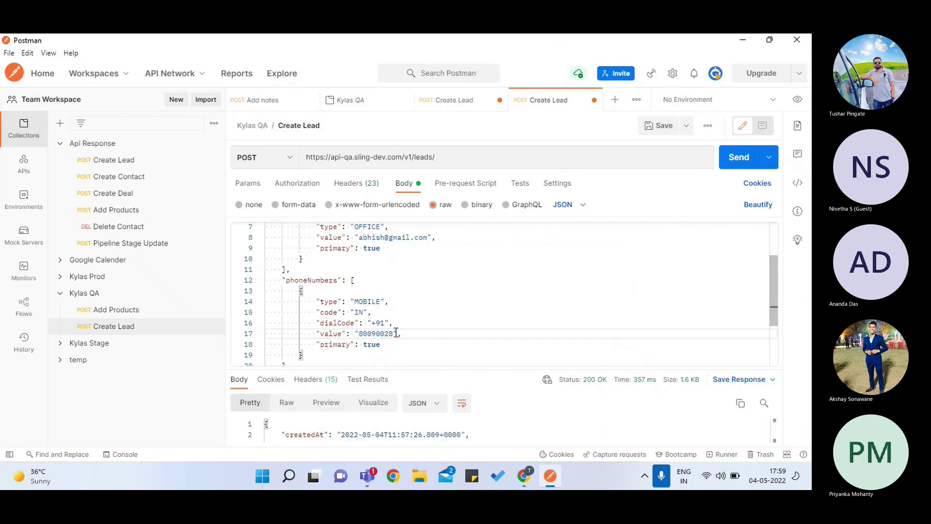
text(90)
scroll(395, 333, down, 4)
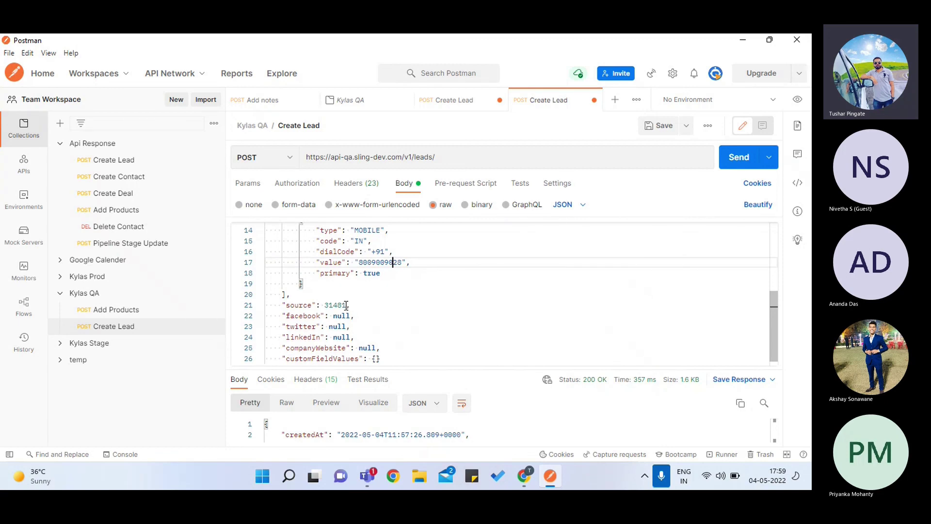
key(alt+Tab)
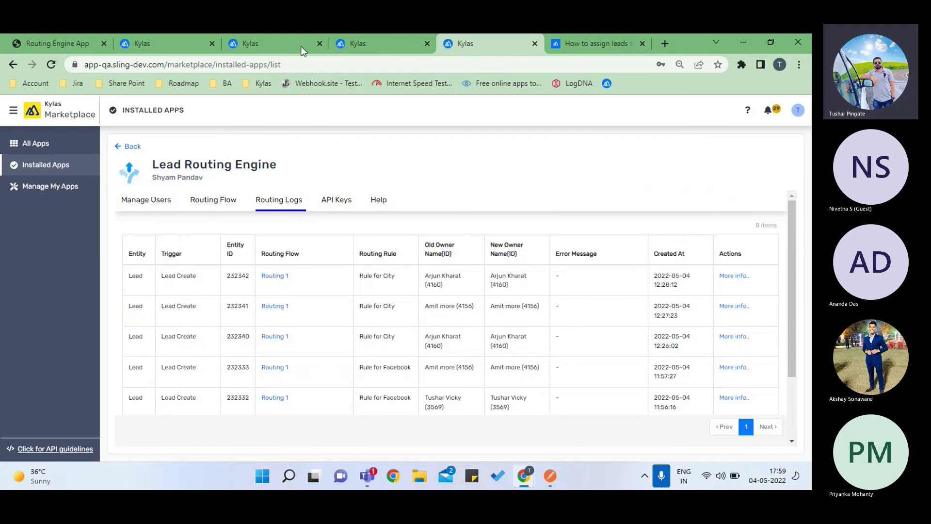
- Find the Source field under Customizations > Lead Form Fields and inspect its values
click(356, 44)
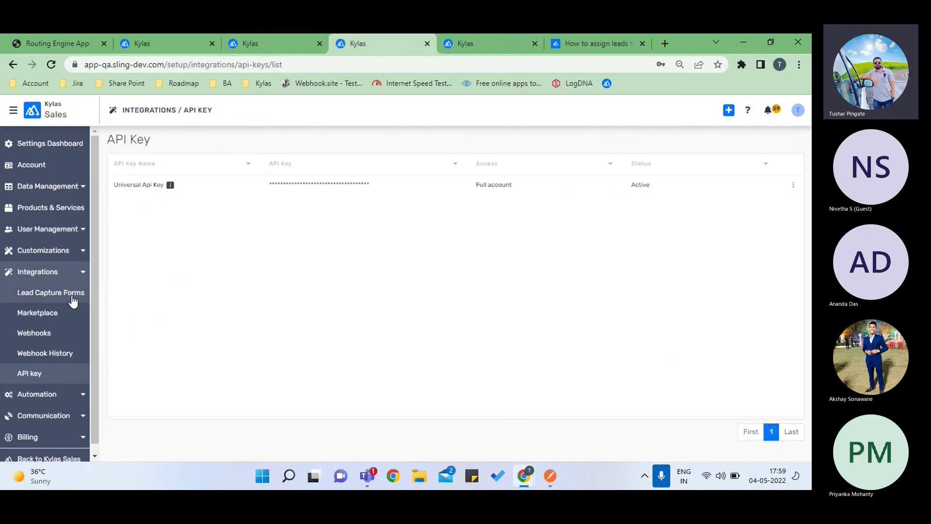
scroll(77, 290, down, 1)
click(84, 246)
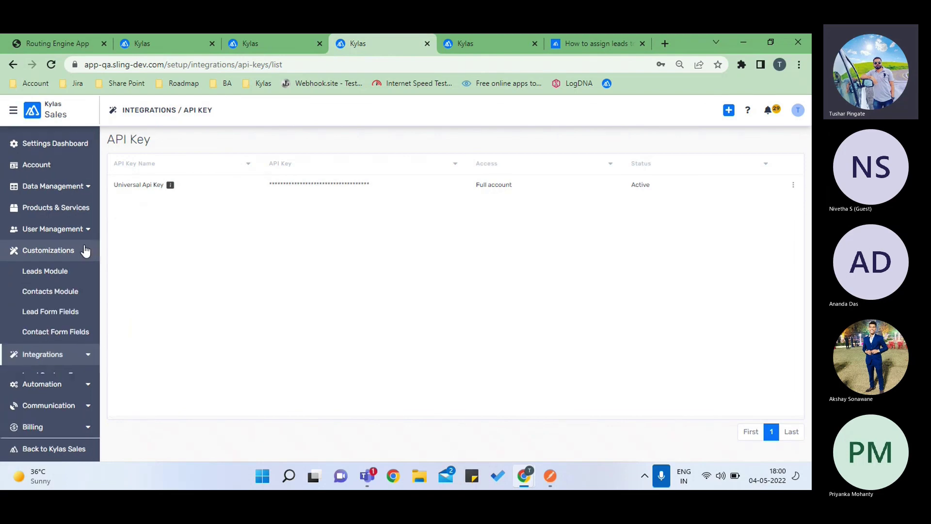
click(63, 316)
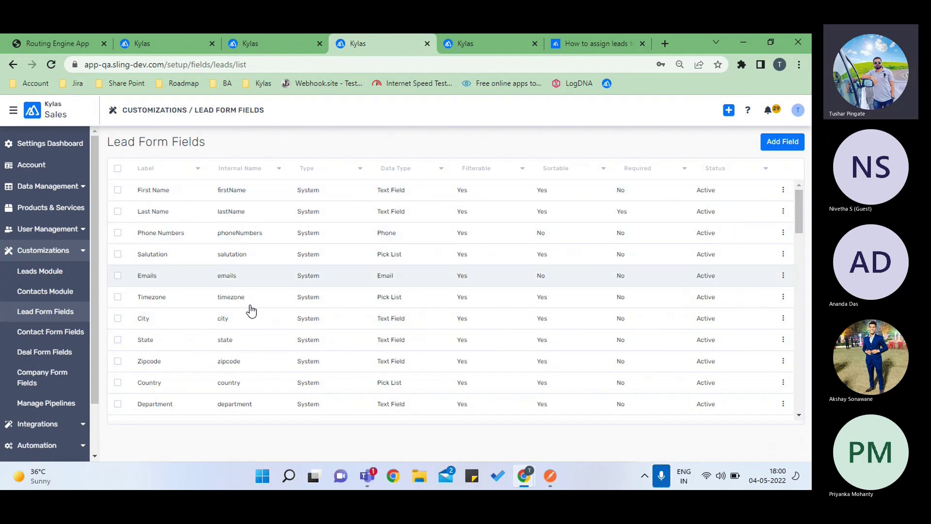
scroll(235, 359, down, 3)
scroll(236, 360, down, 2)
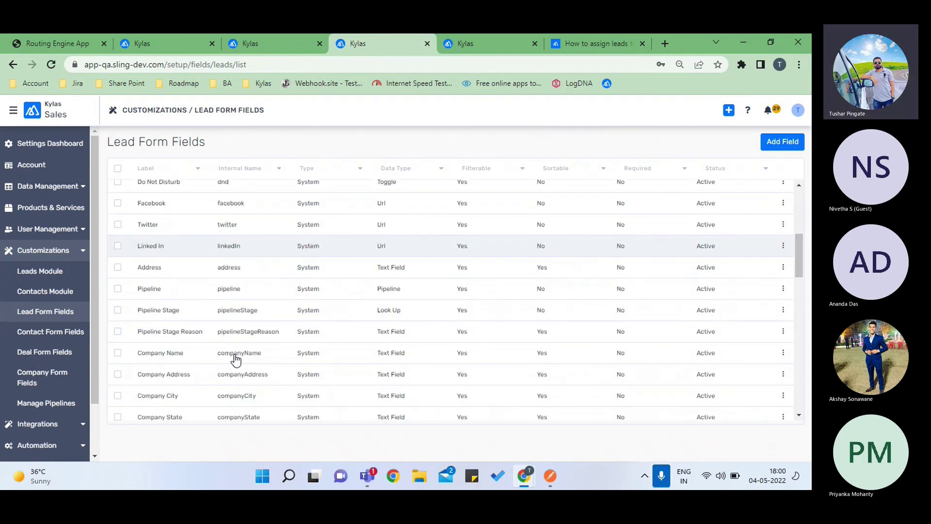
key(ctrl+f)
text(source)
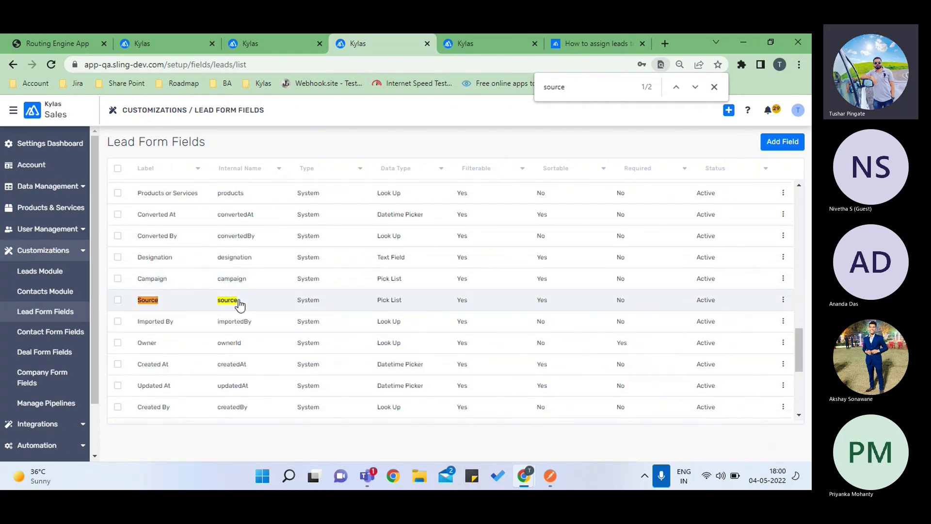
click(238, 298)
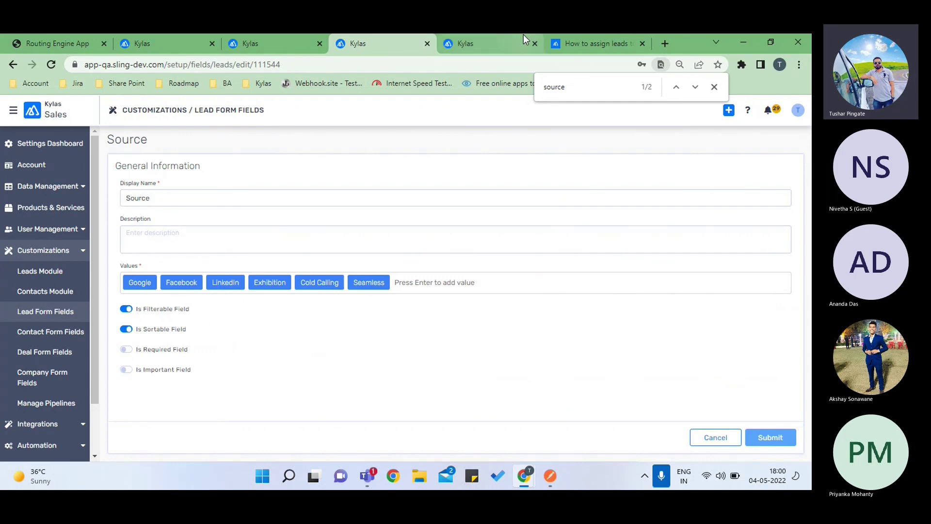
click(491, 38)
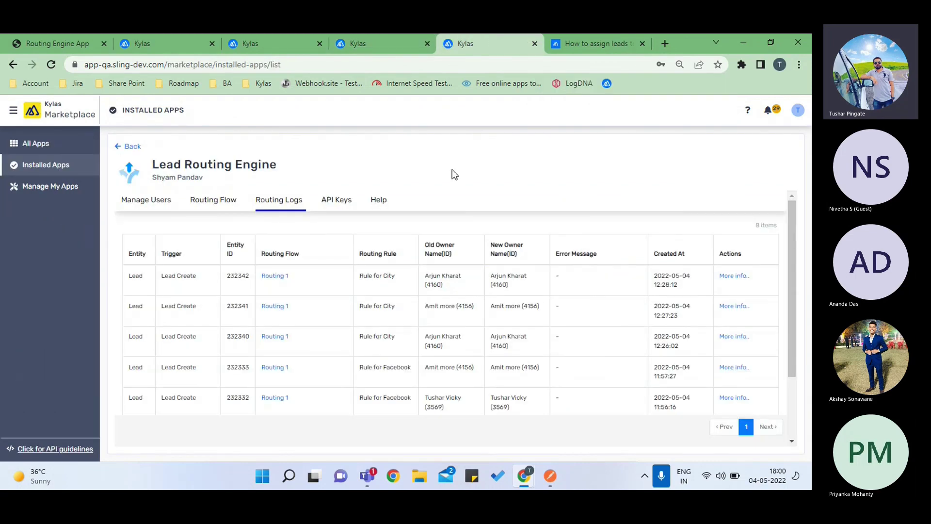
- Check Routing 1's Rule for Facebook and confirm the Facebook source value's id is 31481
click(228, 206)
click(679, 286)
scroll(389, 344, down, 5)
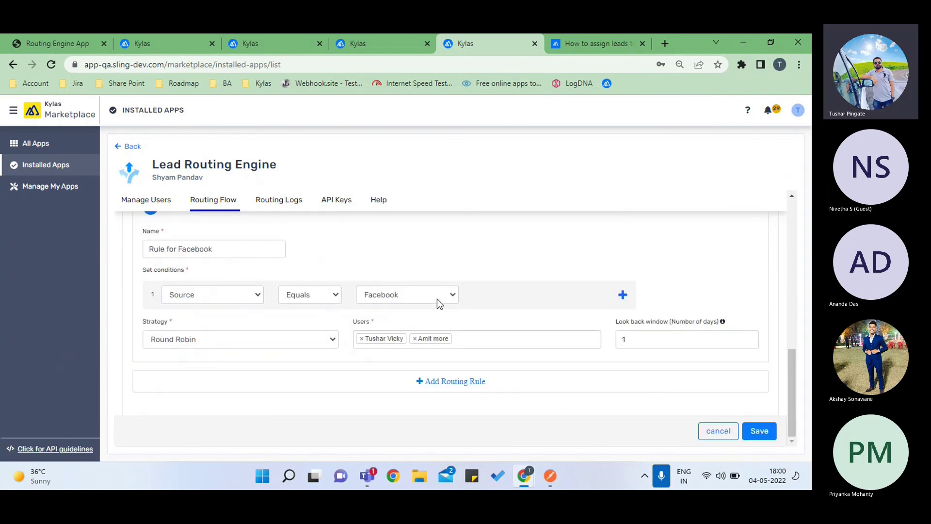
click(380, 41)
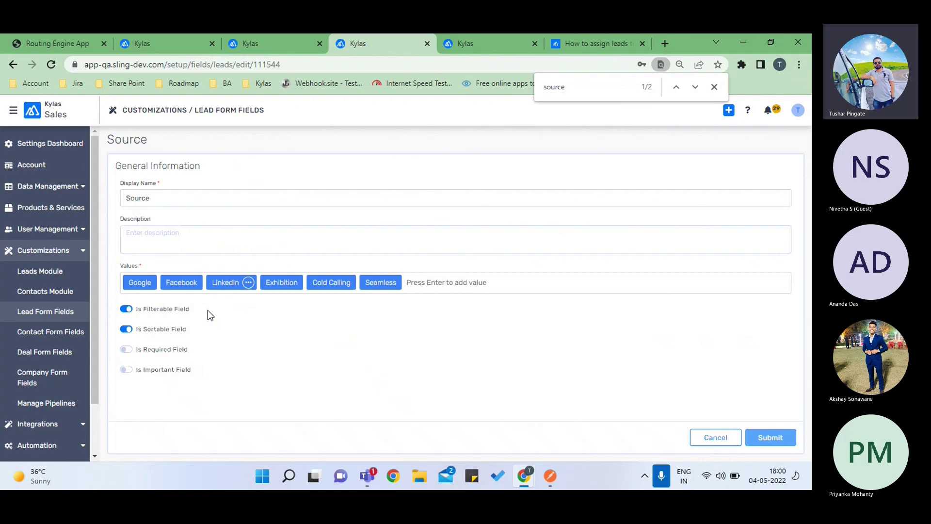
mouse_move(185, 290)
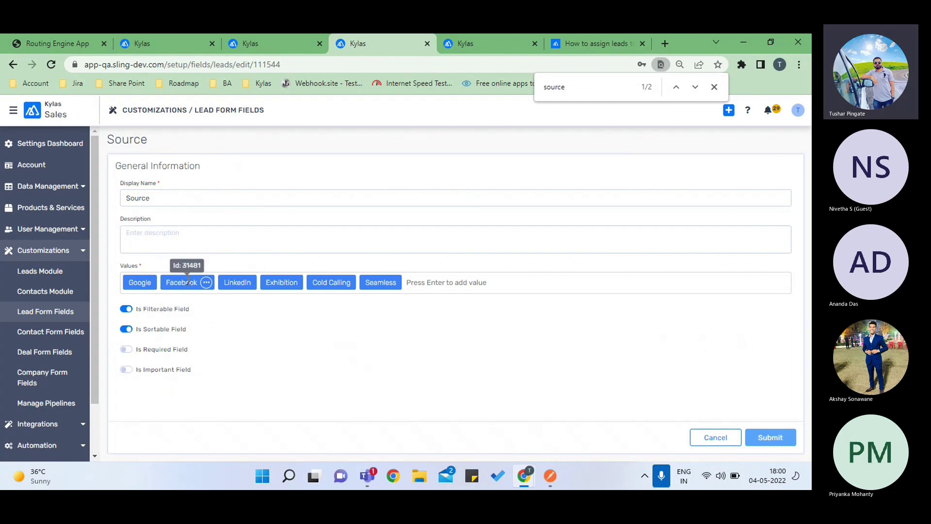
click(556, 477)
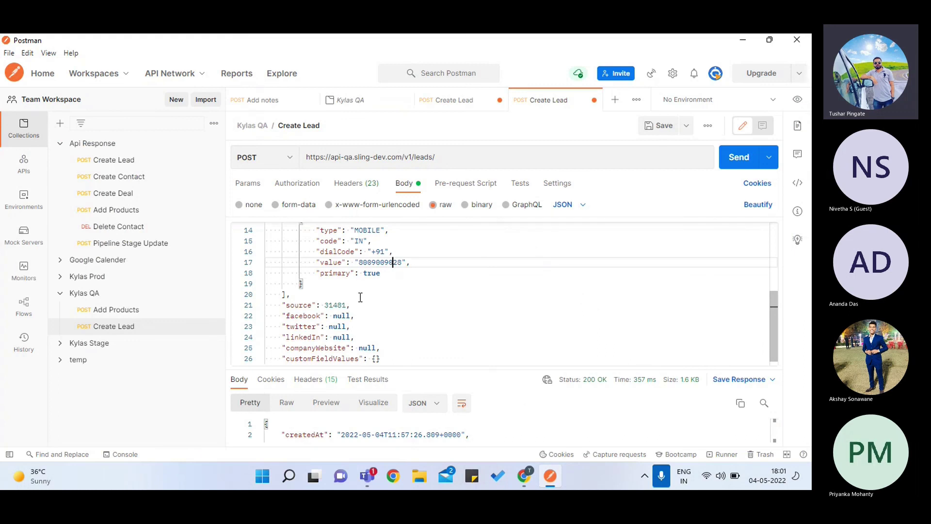
- Send the Facebook-source Create Lead request from Postman
scroll(360, 297, up, 2)
scroll(360, 297, down, 2)
click(393, 254)
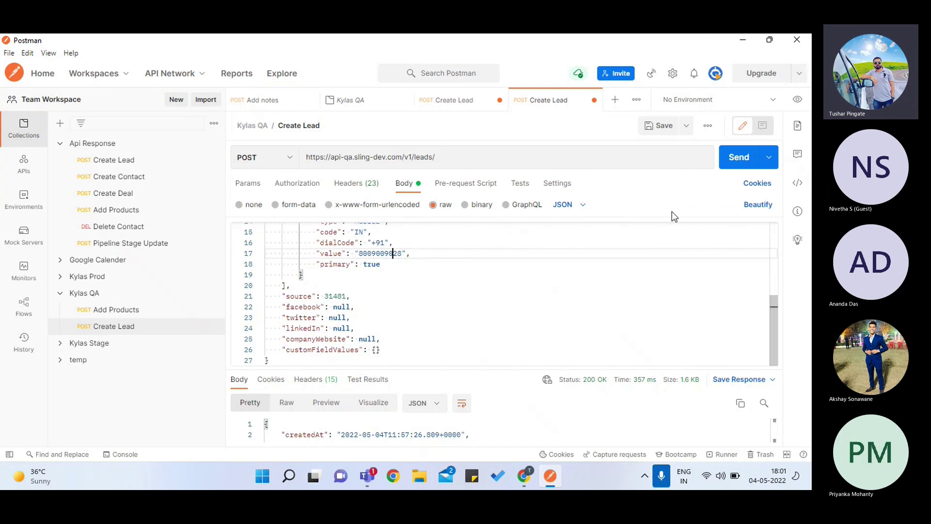
click(733, 165)
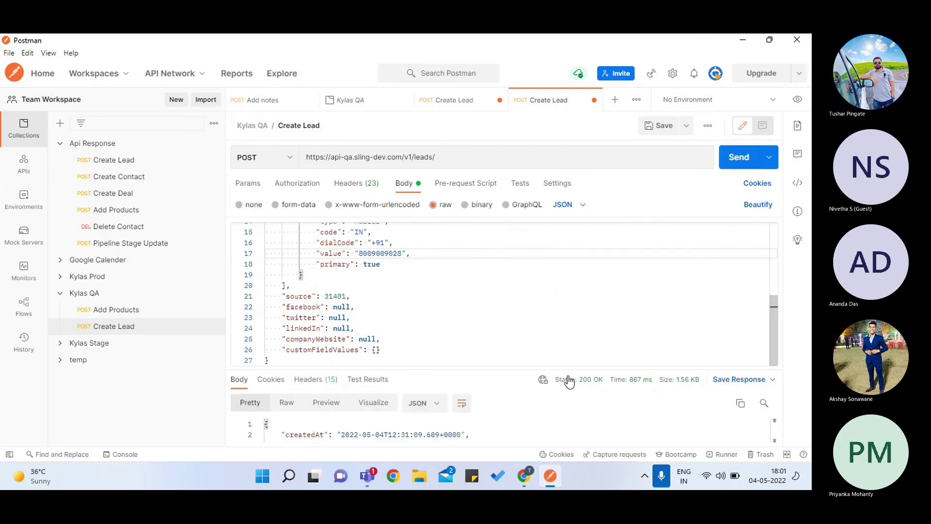
- Refresh the Kylas New Leads list to 1025 leads and return to the Lead Routing Engine
key(alt+Tab)
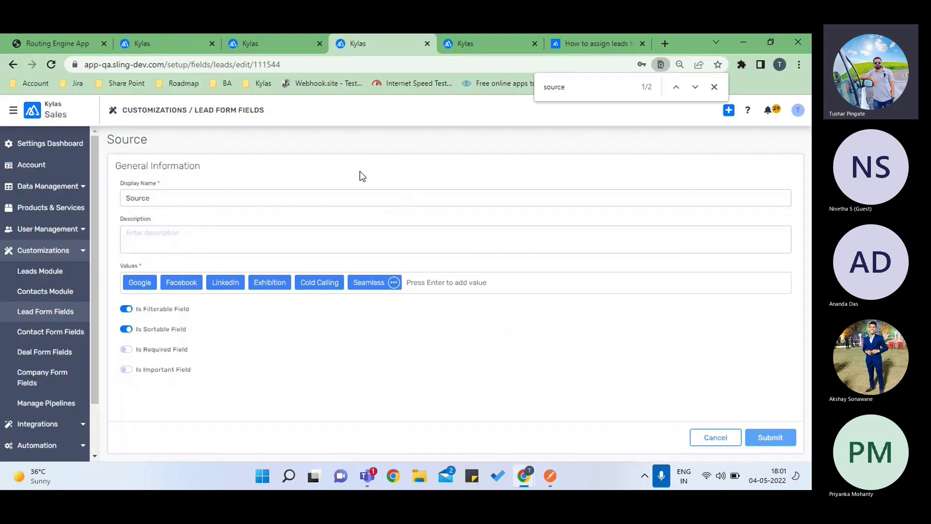
click(185, 42)
click(257, 50)
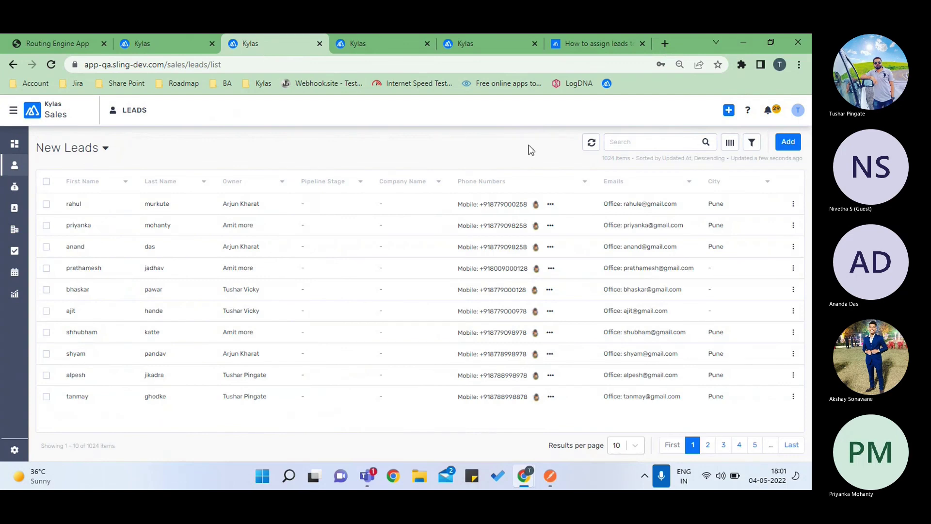
click(591, 147)
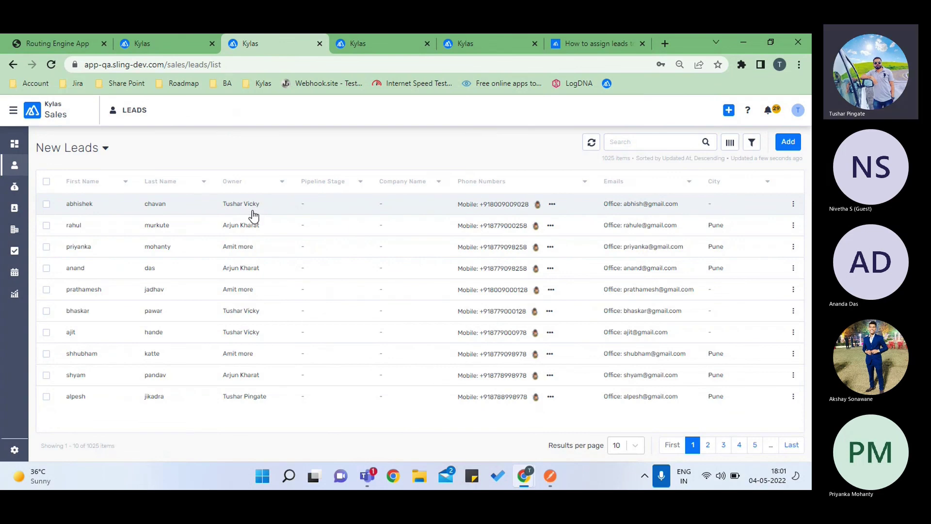
click(501, 42)
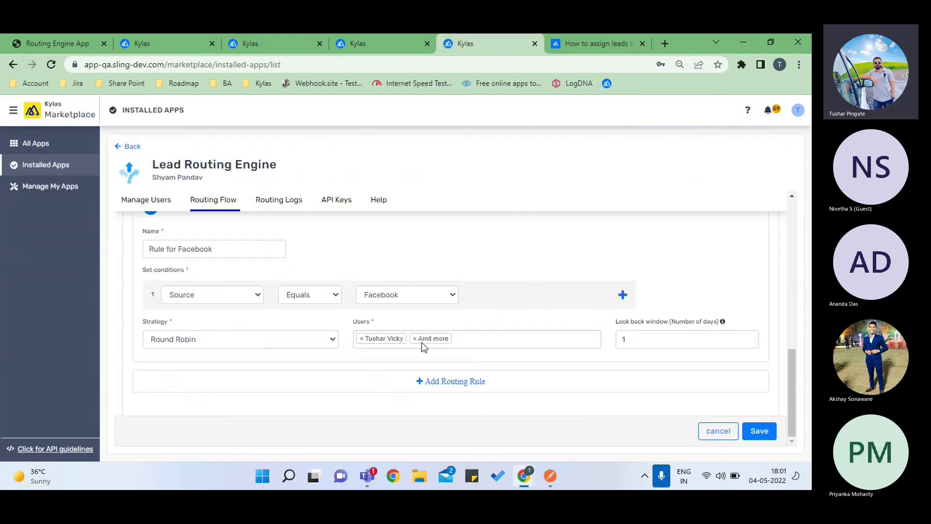
- Look over Routing 1's Pune city and Facebook source rules, then bring up Postman's Kylas QA Create Lead request
scroll(390, 342, up, 4)
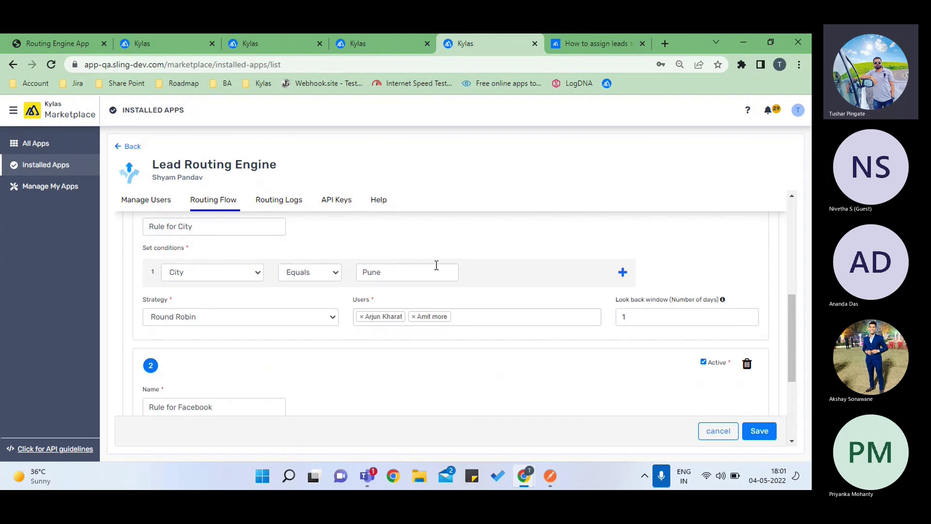
scroll(400, 366, down, 1)
scroll(400, 367, down, 2)
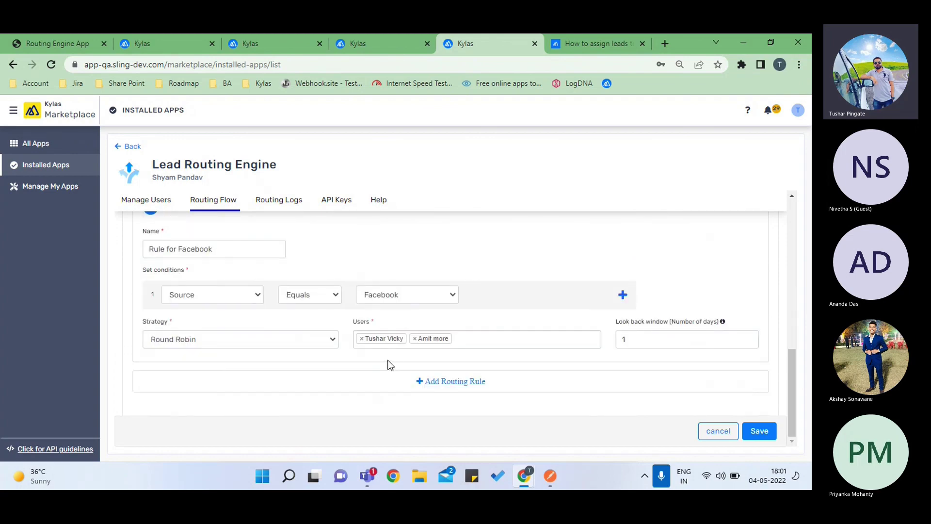
scroll(292, 315, up, 3)
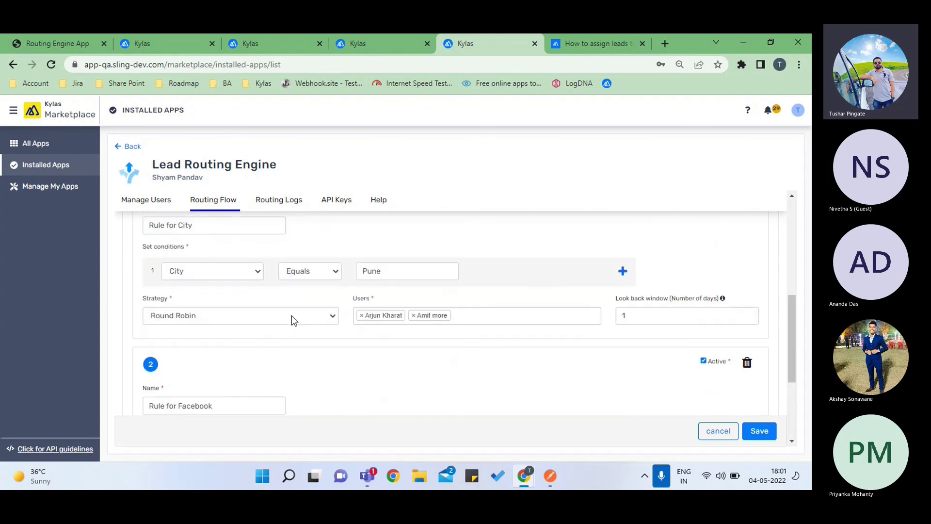
scroll(331, 387, down, 2)
scroll(331, 386, down, 1)
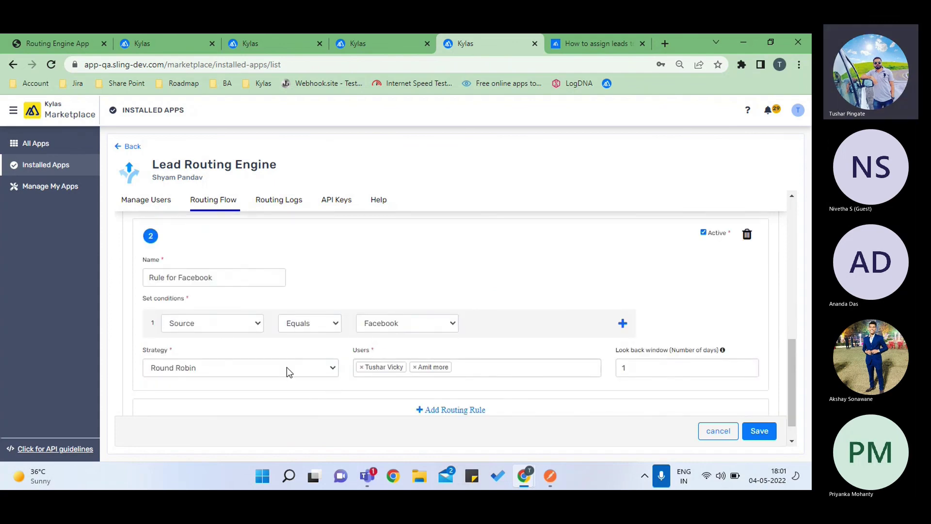
click(550, 476)
scroll(399, 275, up, 3)
- Replace the test lead's first and last name in the JSON body with new values
scroll(399, 274, up, 2)
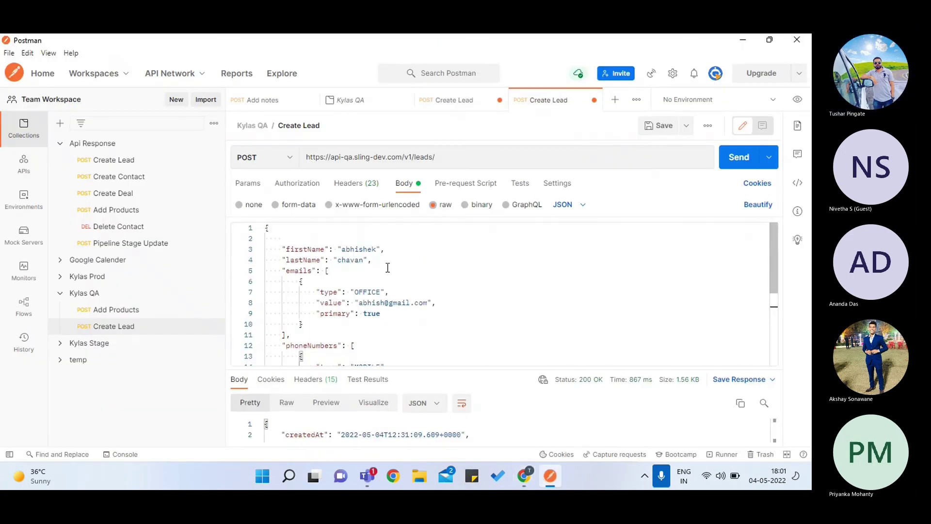
double_click(376, 249)
key(BackSpace)
key(BackSpace)
key(BackSpace)
key(BackSpace)
key(BackSpace)
key(BackSpace)
key(BackSpace)
key(BackSpace)
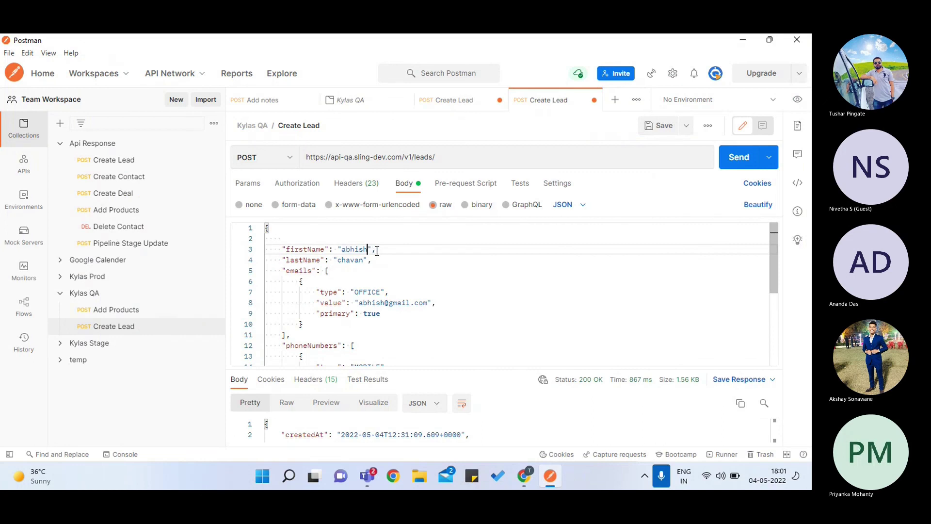
click(365, 260)
key(BackSpace)
key(BackSpace)
key(BackSpace)
key(BackSpace)
key(BackSpace)
key(BackSpace)
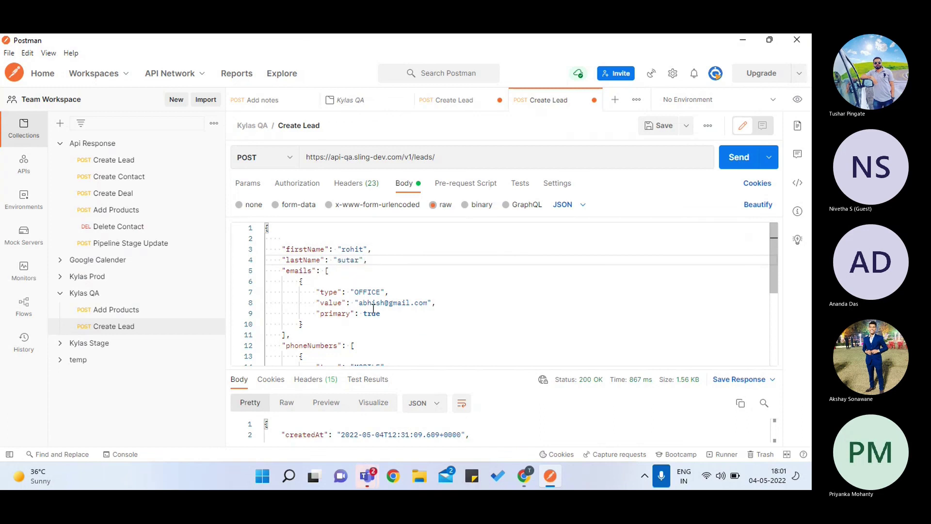
- Change the e-mail's name part and end the phone number with 11
scroll(374, 309, down, 5)
scroll(379, 290, up, 4)
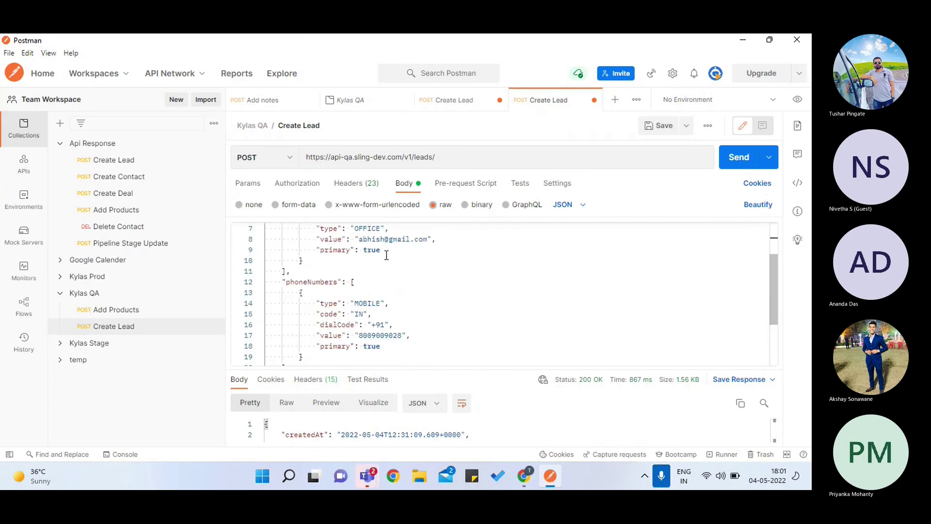
click(386, 243)
key(BackSpace)
key(BackSpace)
key(BackSpace)
key(BackSpace)
key(BackSpace)
key(BackSpace)
text(rohit)
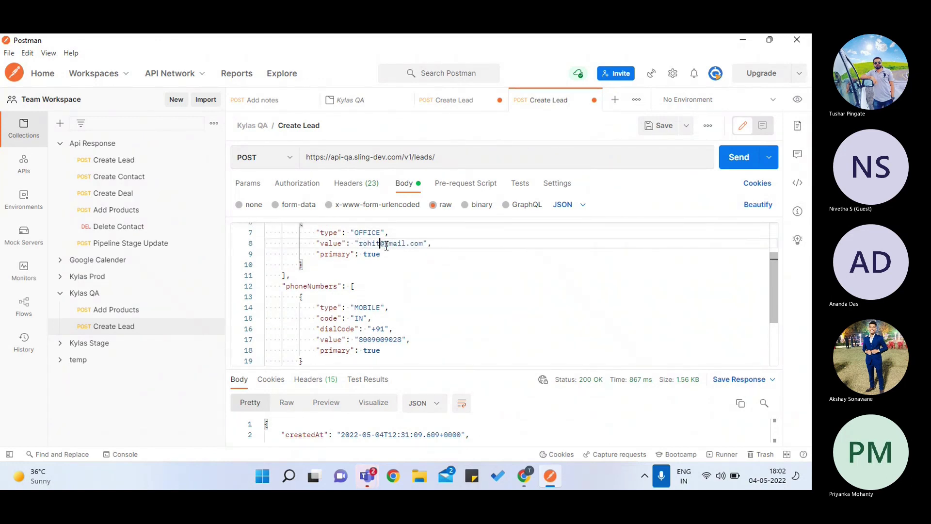
click(396, 339)
key(BackSpace)
key(BackSpace)
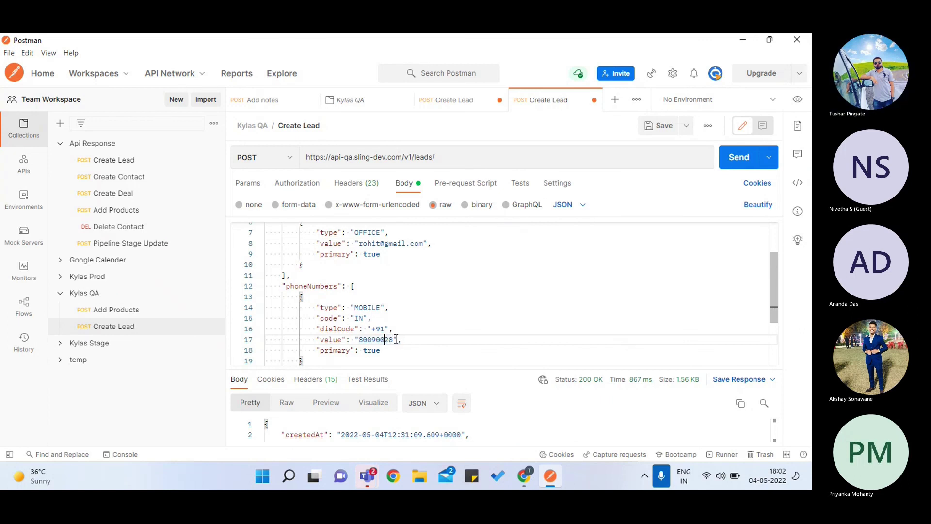
text(11)
- Send the Create Lead request and return to the browser
scroll(528, 279, down, 2)
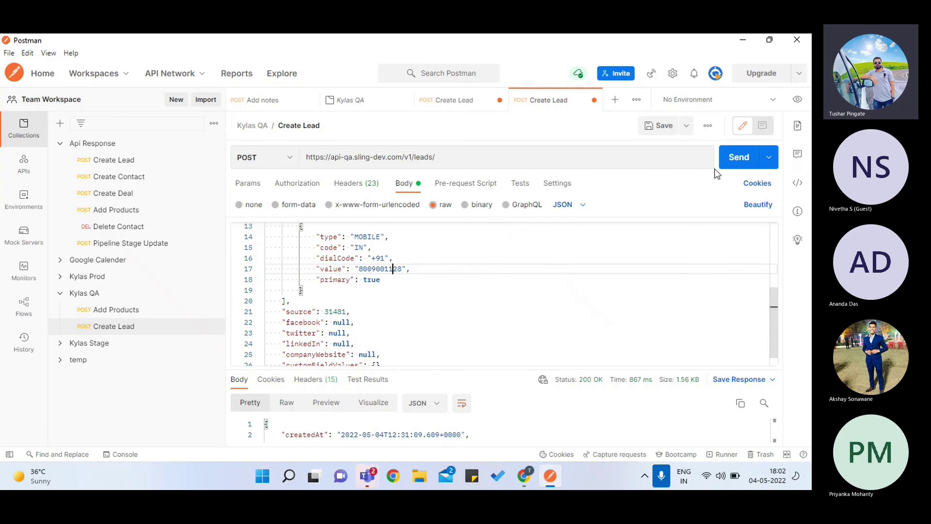
click(732, 163)
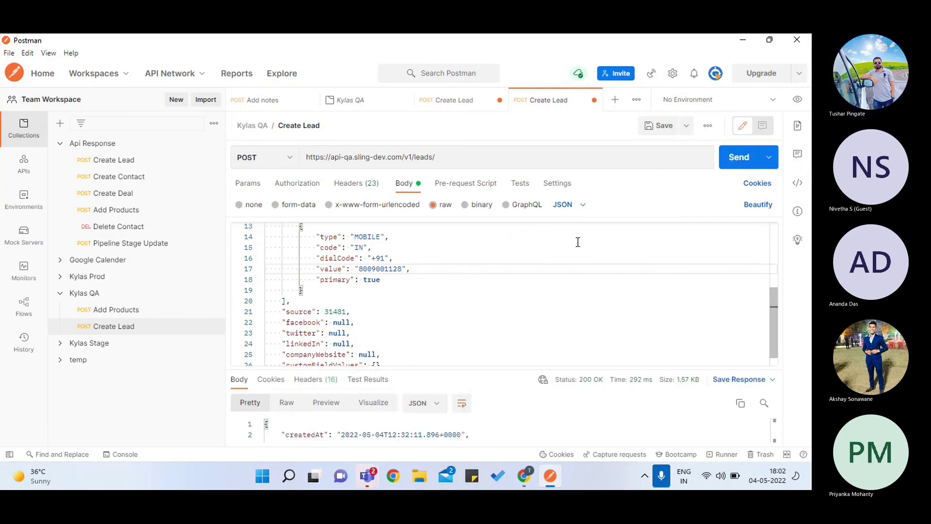
key(alt+Tab)
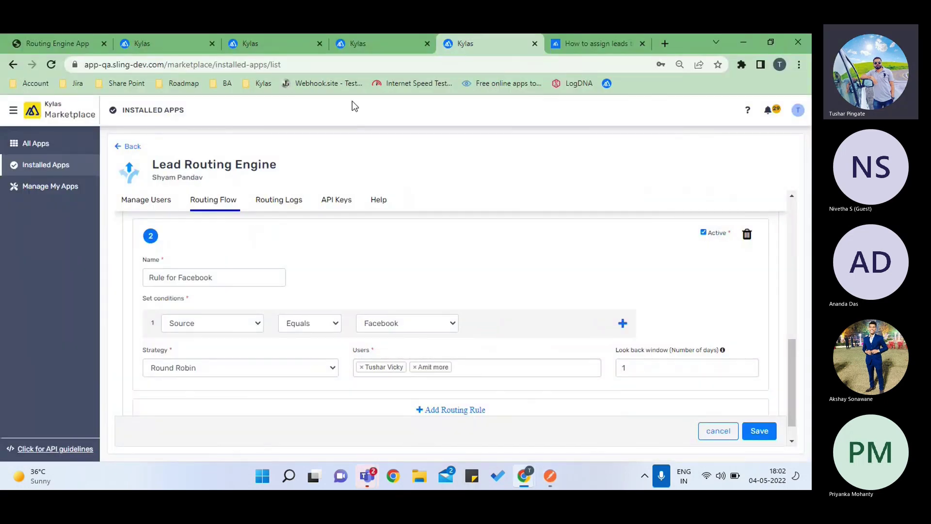
- Refresh the lead list to see the new lead with its owner, recheck Routing 1's rules, and return to Postman
click(265, 51)
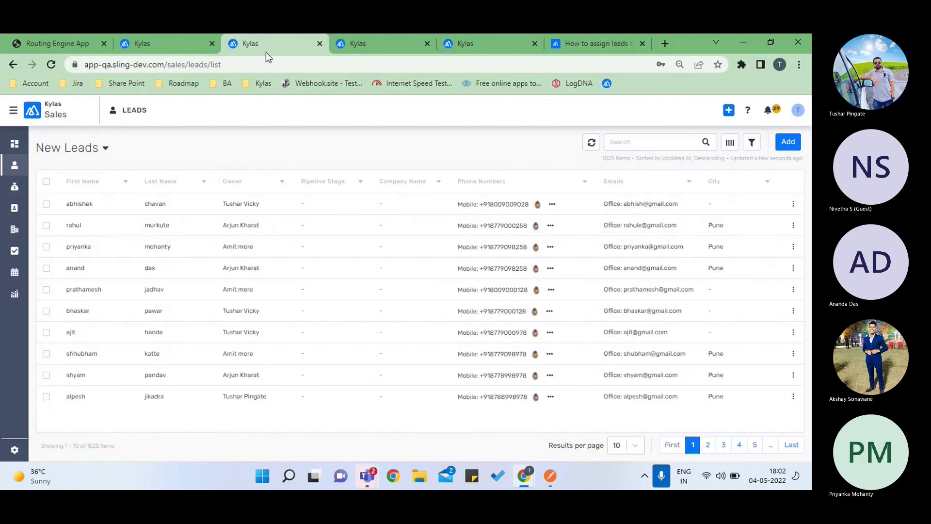
click(592, 143)
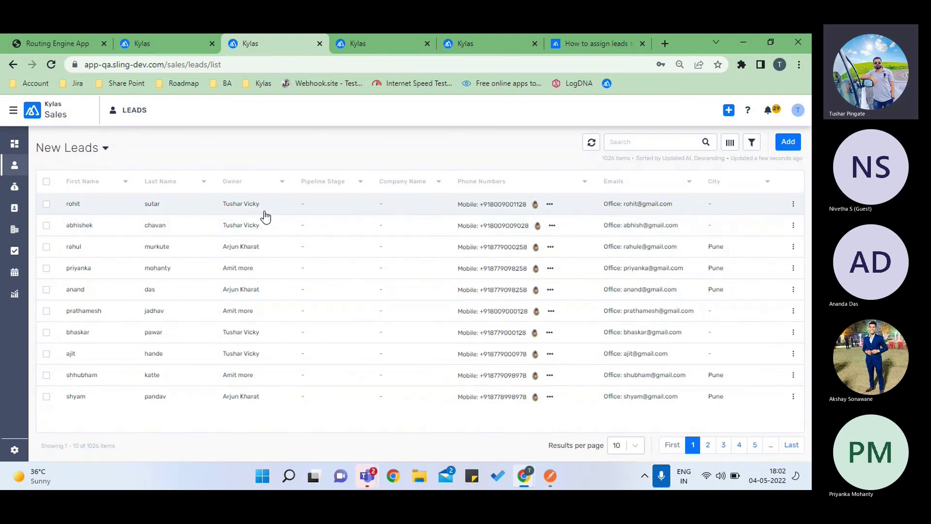
click(463, 46)
scroll(475, 322, down, 1)
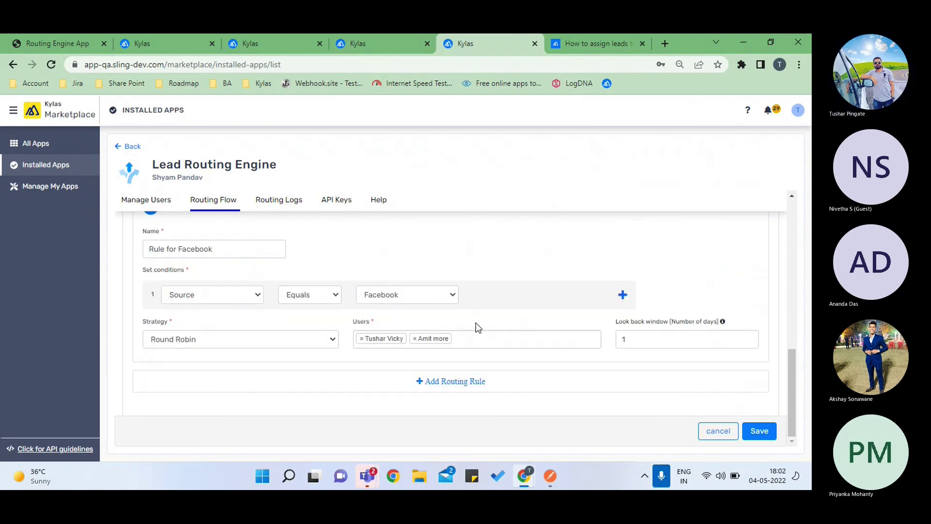
scroll(441, 342, up, 3)
scroll(442, 342, down, 2)
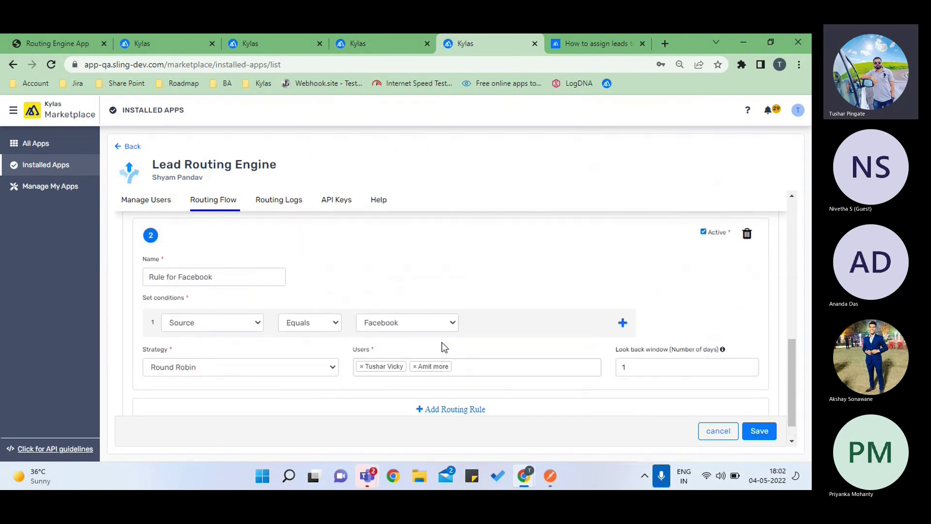
scroll(441, 342, up, 1)
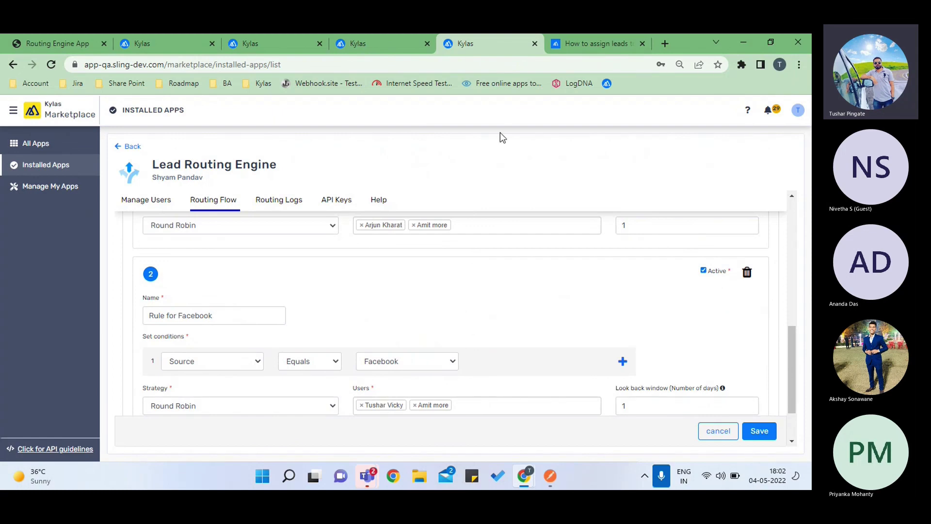
key(alt+Tab)
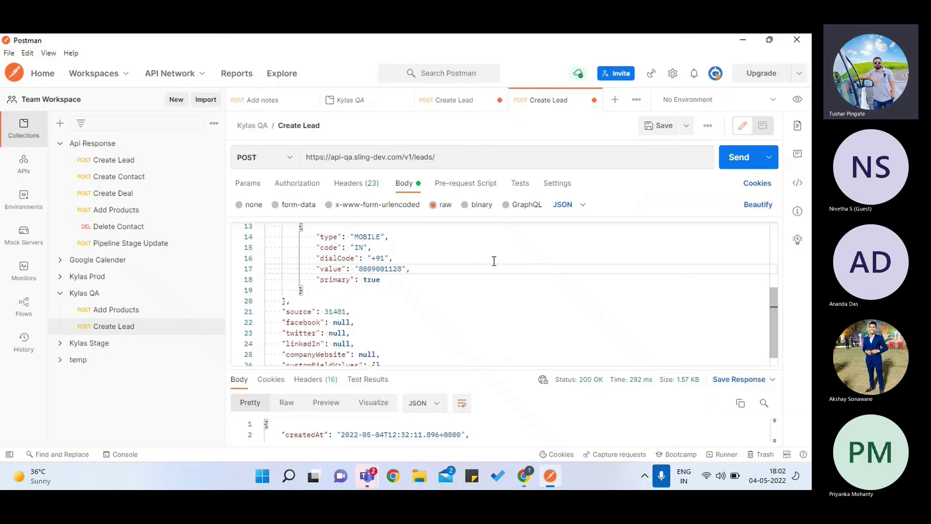
- Replace the first and last name in the request body with a second test lead's values
scroll(416, 274, up, 5)
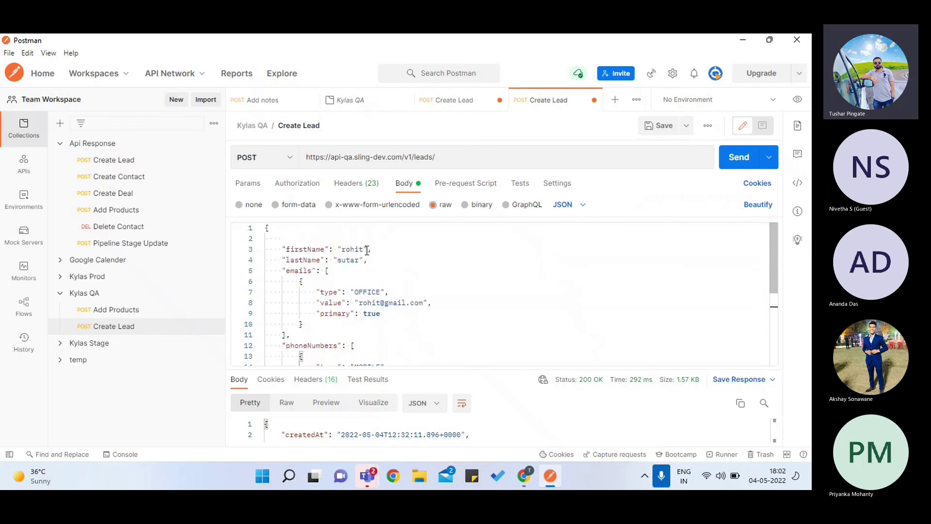
click(362, 250)
key(BackSpace)
key(BackSpace)
key(BackSpace)
key(BackSpace)
key(BackSpace)
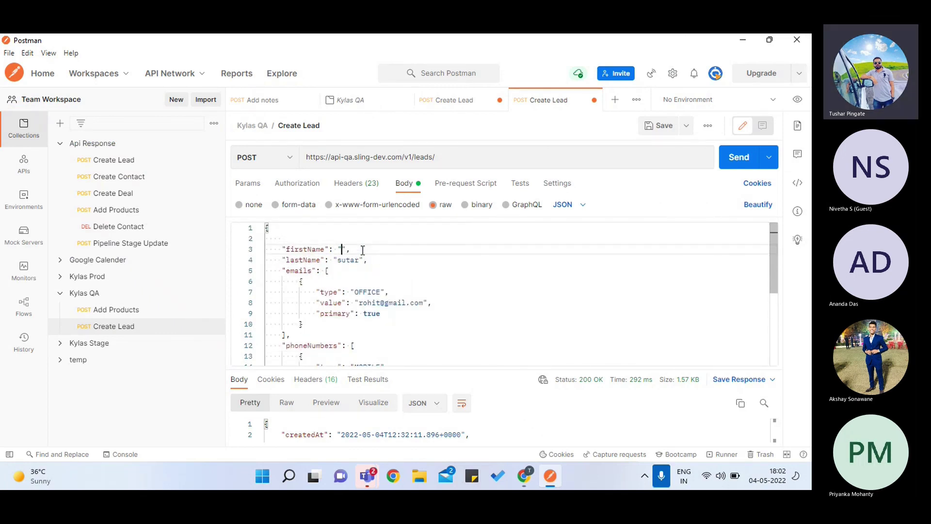
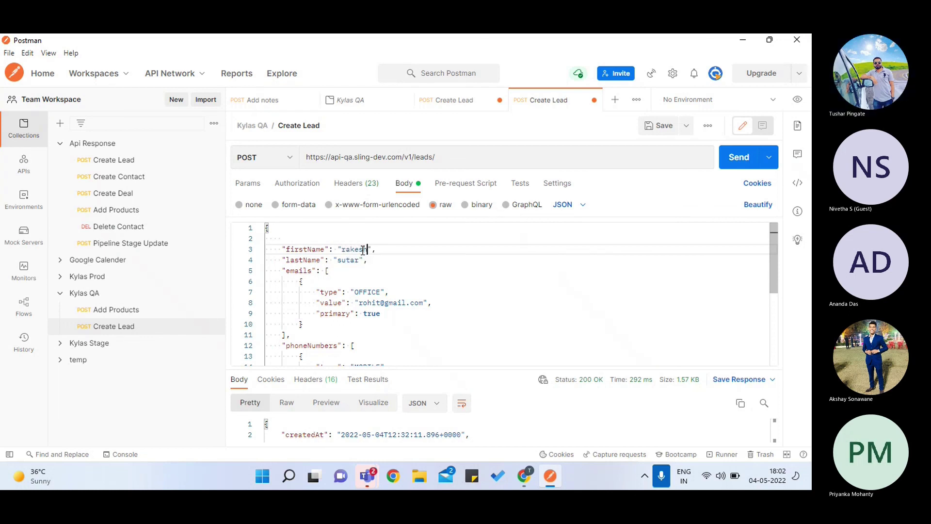
click(360, 260)
key(BackSpace)
key(BackSpace)
key(BackSpace)
key(BackSpace)
key(BackSpace)
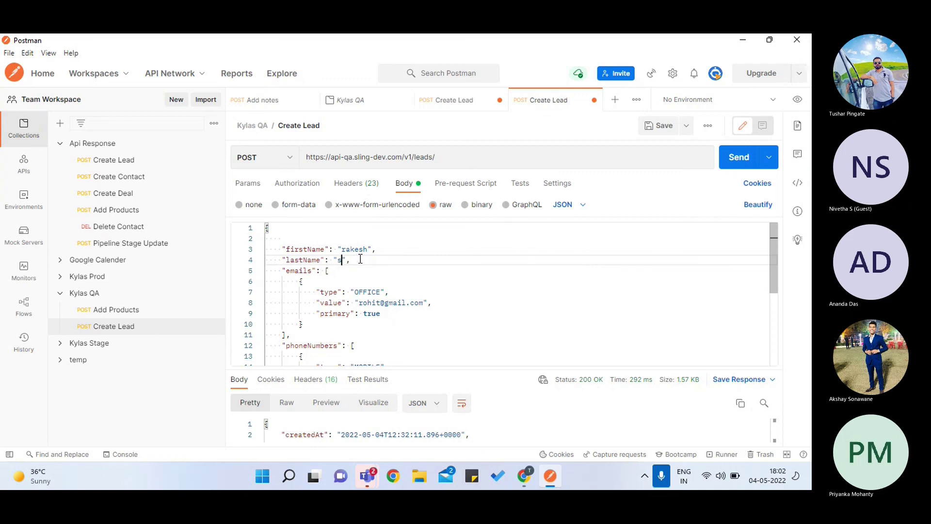
- Change the e-mail's name part, send the request, and return to the browser
click(380, 306)
key(BackSpace)
key(BackSpace)
key(BackSpace)
key(BackSpace)
key(BackSpace)
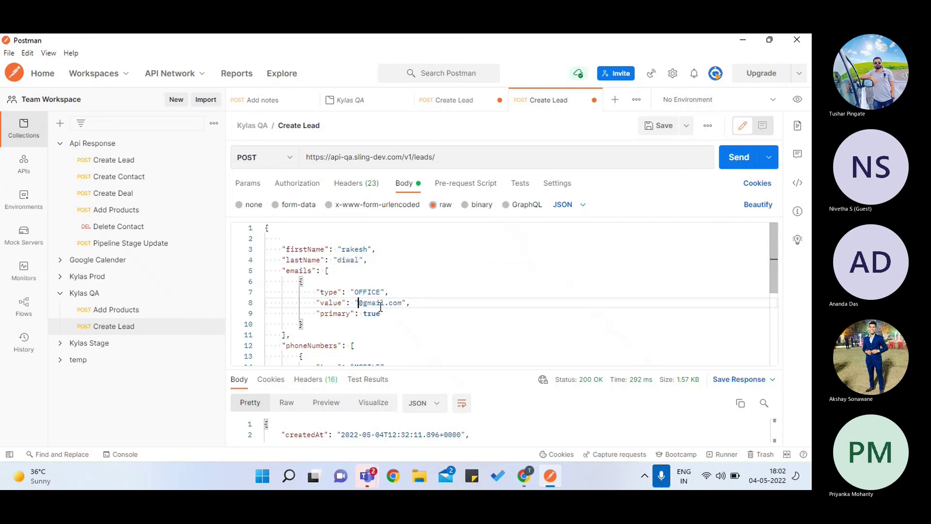
text(ri)
text(t)
text(ik)
scroll(380, 306, down, 3)
click(381, 279)
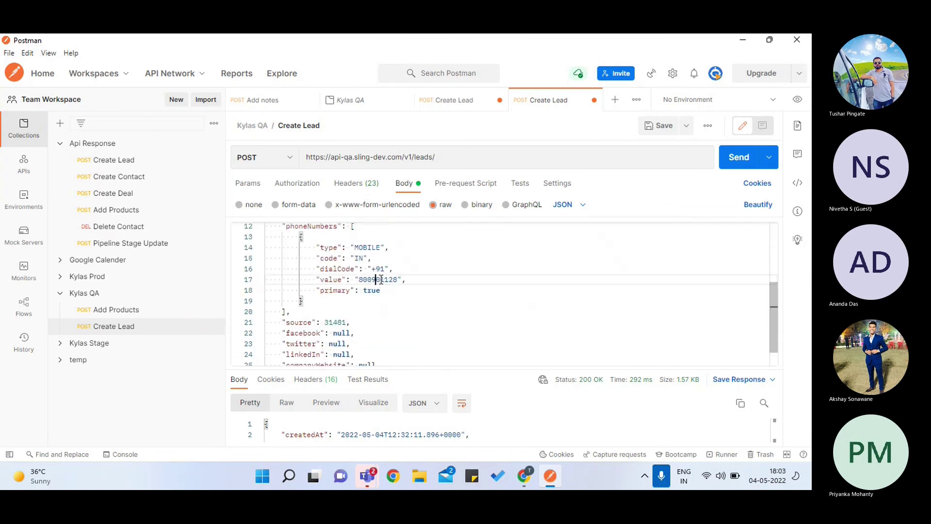
click(737, 156)
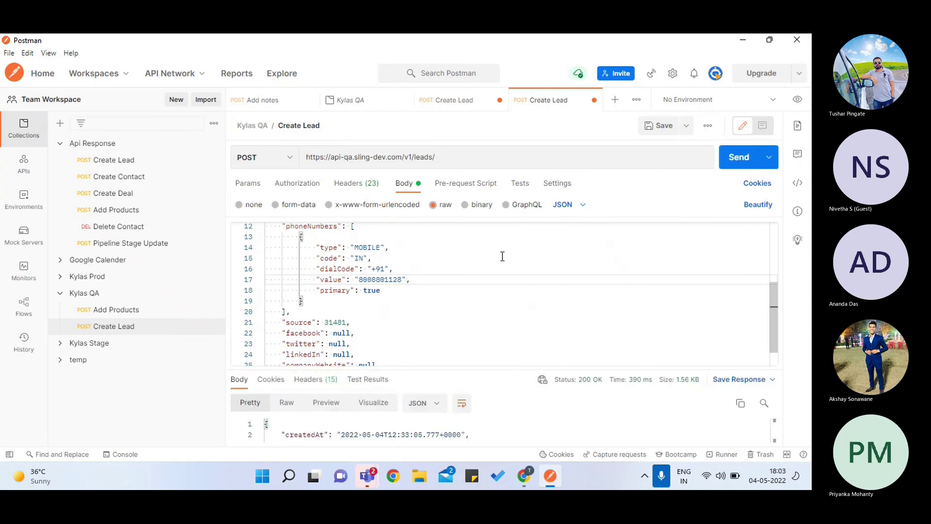
key(alt+Tab)
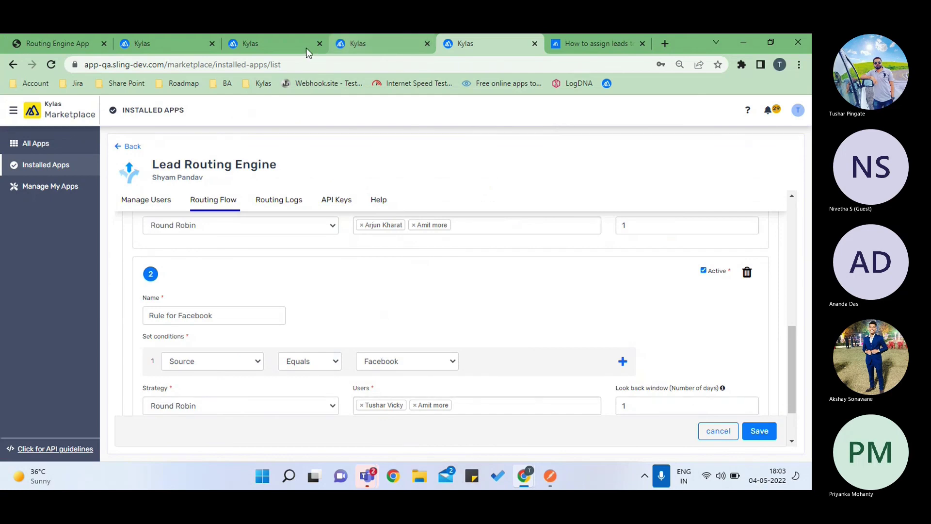
- Reload the lead list, then search 'source' among the columns and add the Source column
click(288, 43)
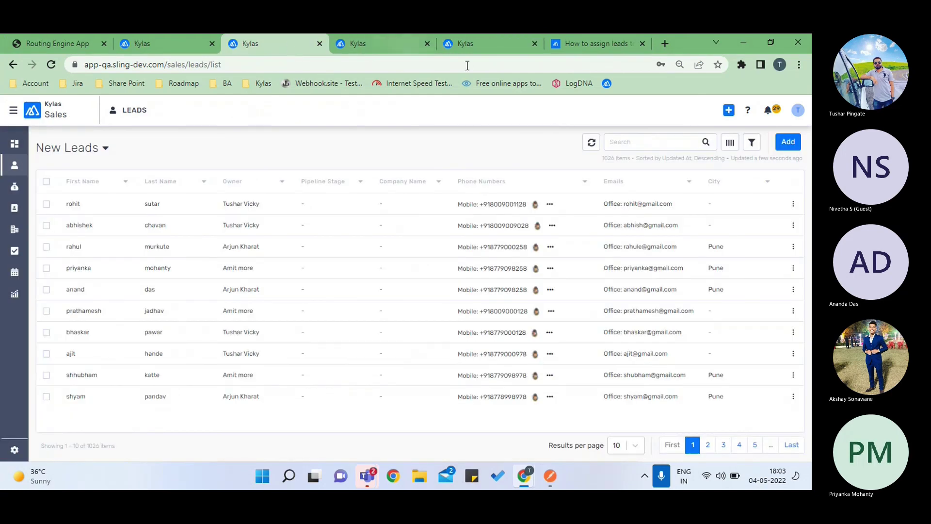
click(589, 142)
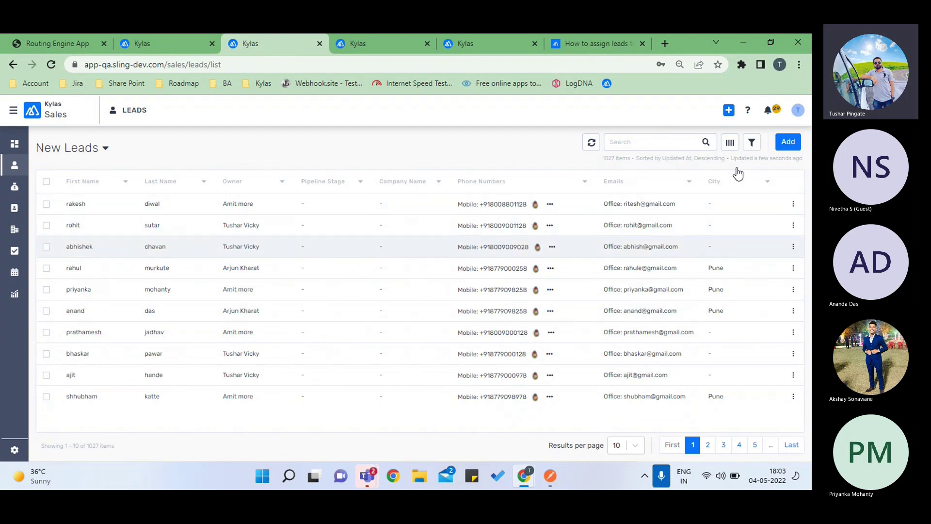
click(729, 143)
click(702, 198)
text(source)
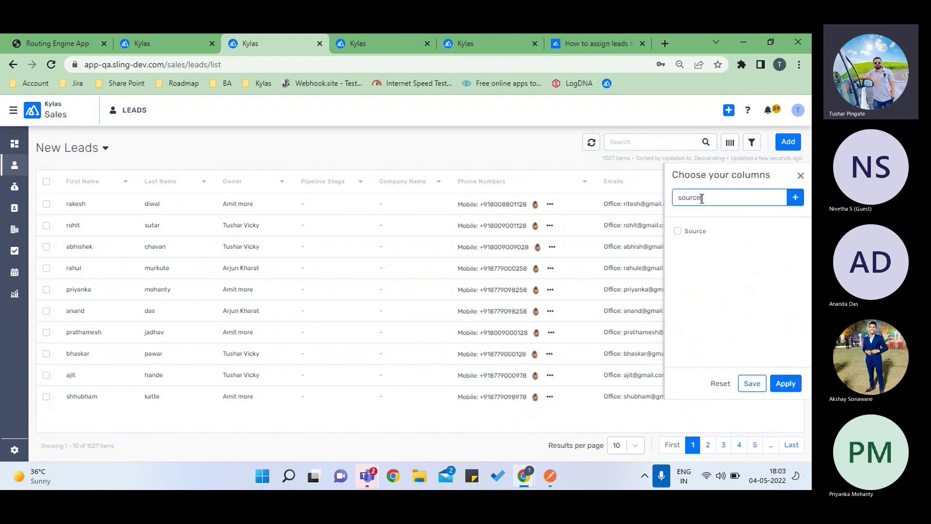
click(677, 231)
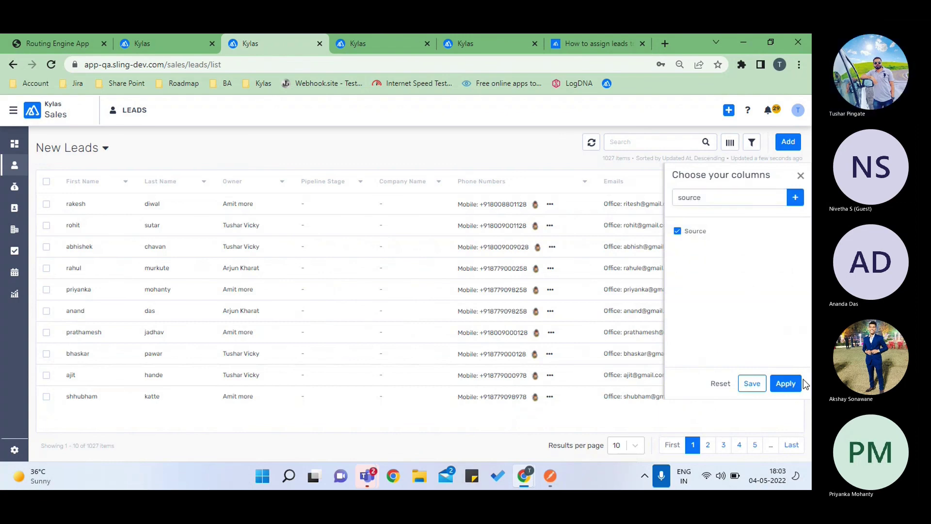
click(785, 383)
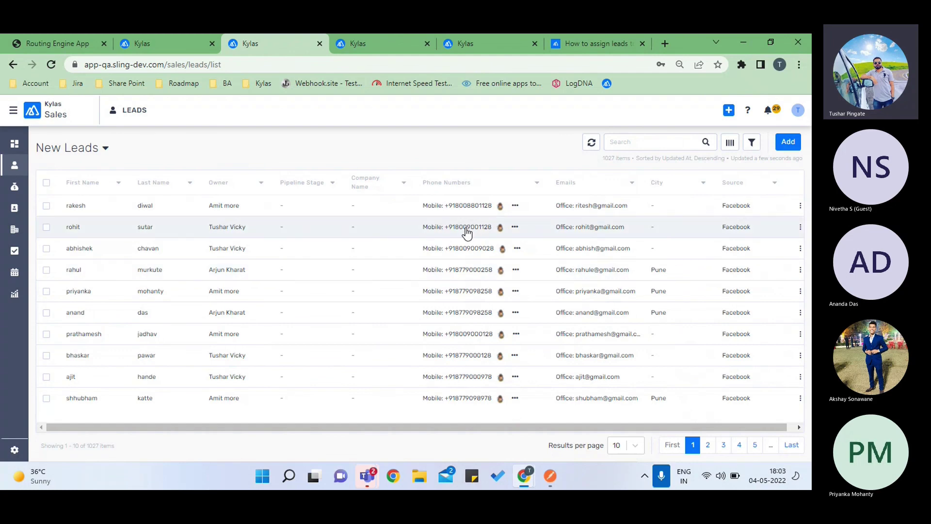
- Open Routing Logs, check the newest entry, then open the Rule for City (Pune) entry's details
click(459, 41)
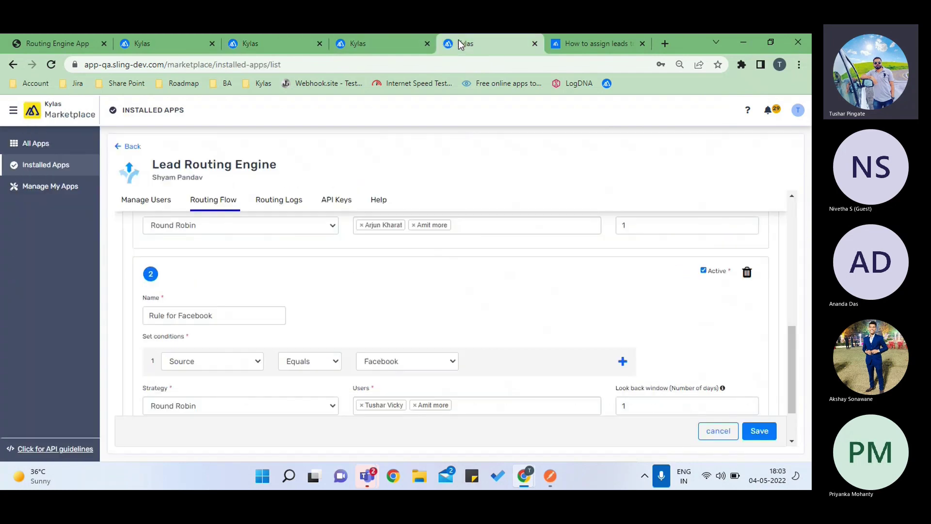
click(277, 209)
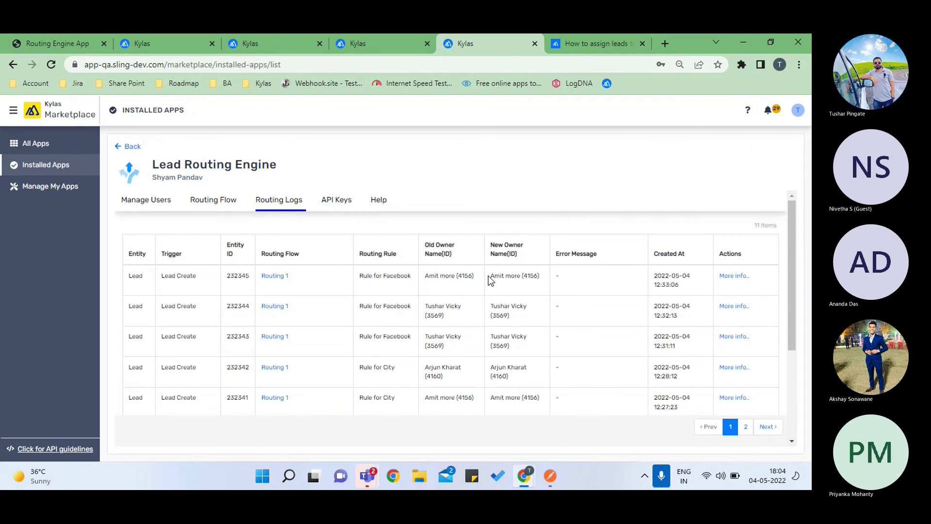
click(726, 276)
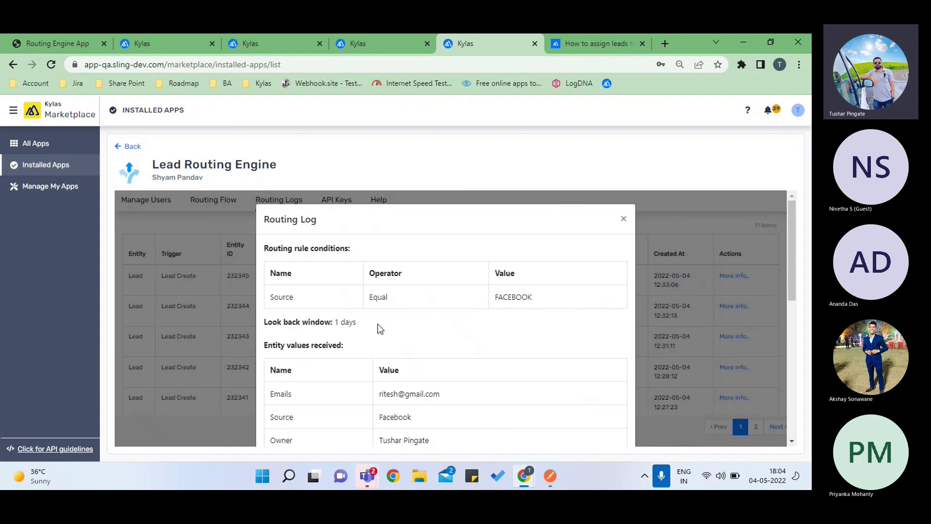
scroll(380, 328, down, 1)
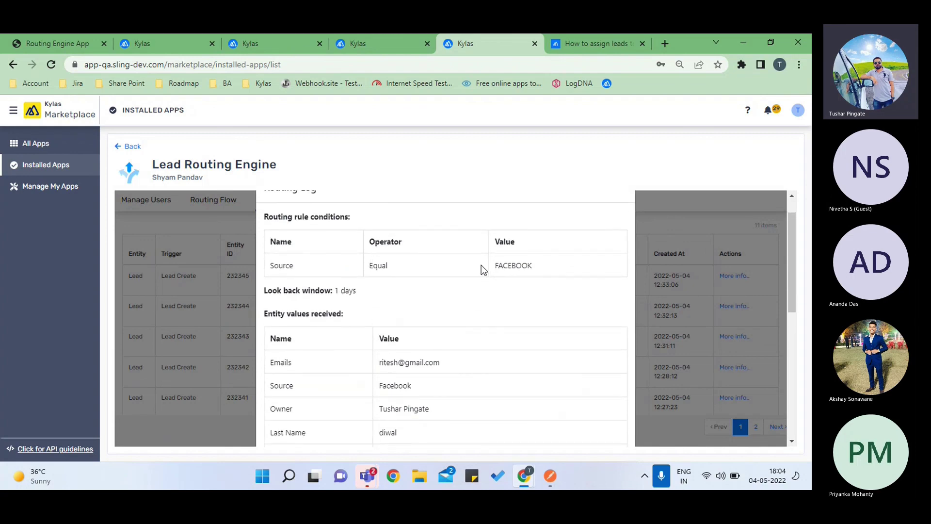
scroll(505, 265, up, 1)
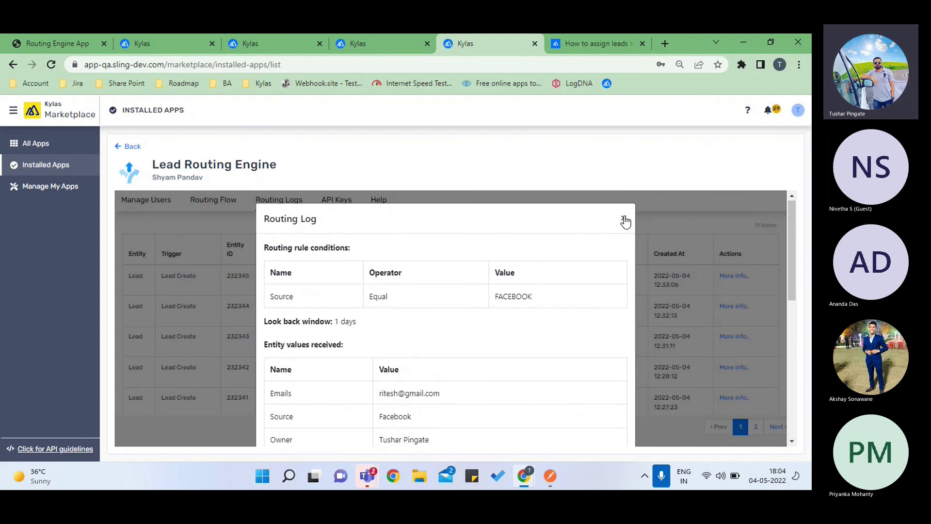
click(624, 219)
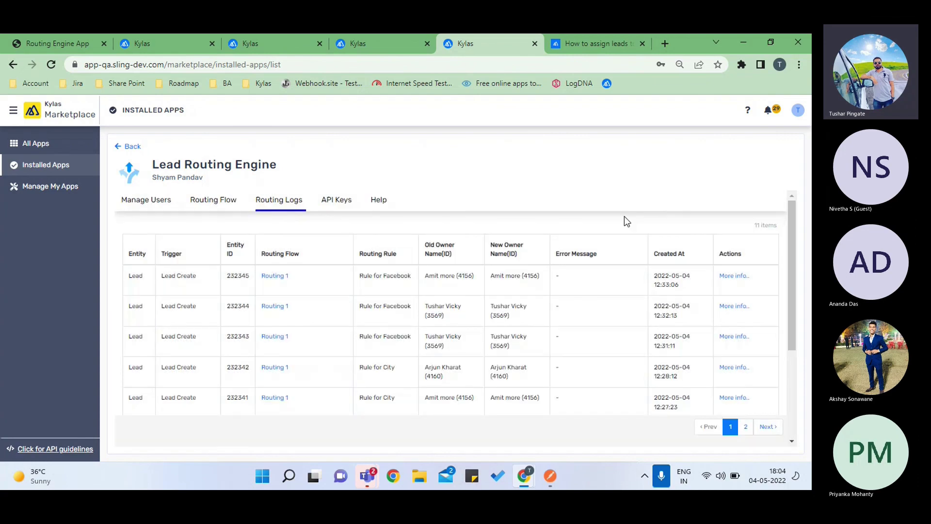
click(734, 367)
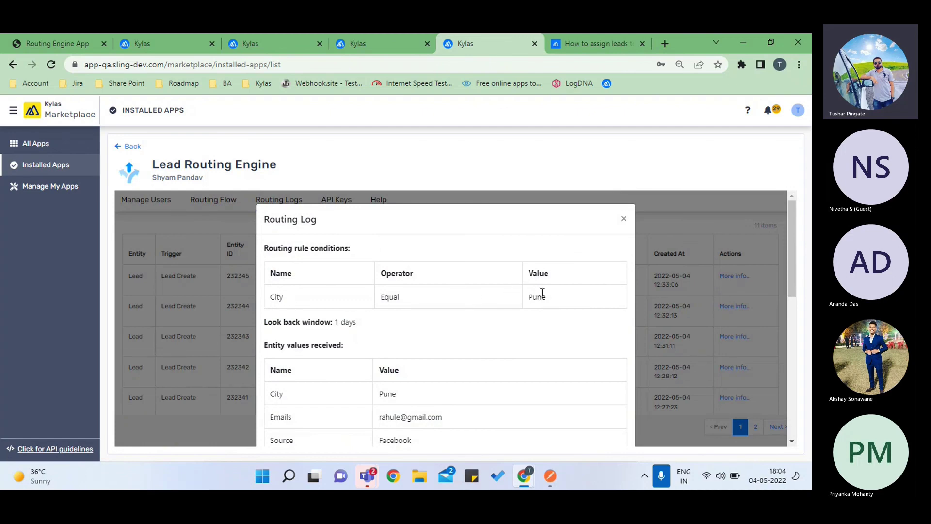
- Inspect the second routing log entry's user load table and selected owner
click(624, 220)
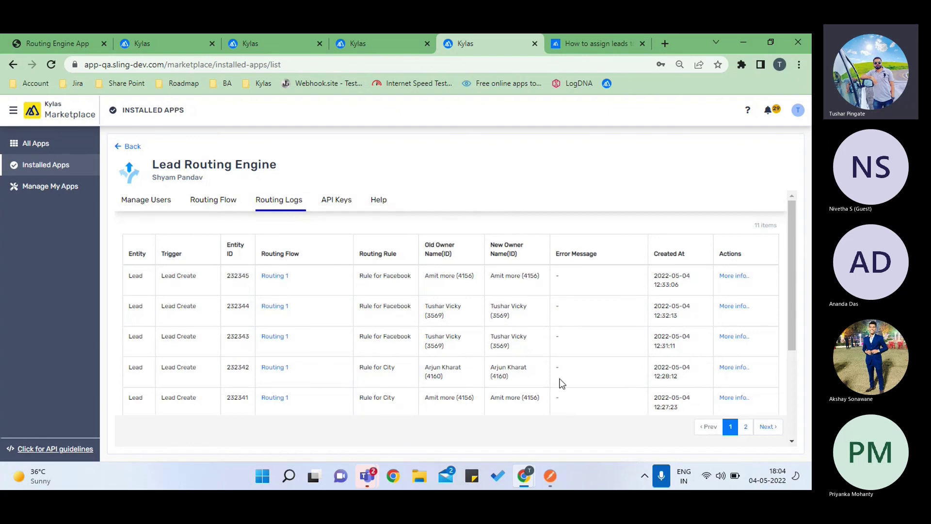
click(737, 302)
scroll(450, 315, down, 2)
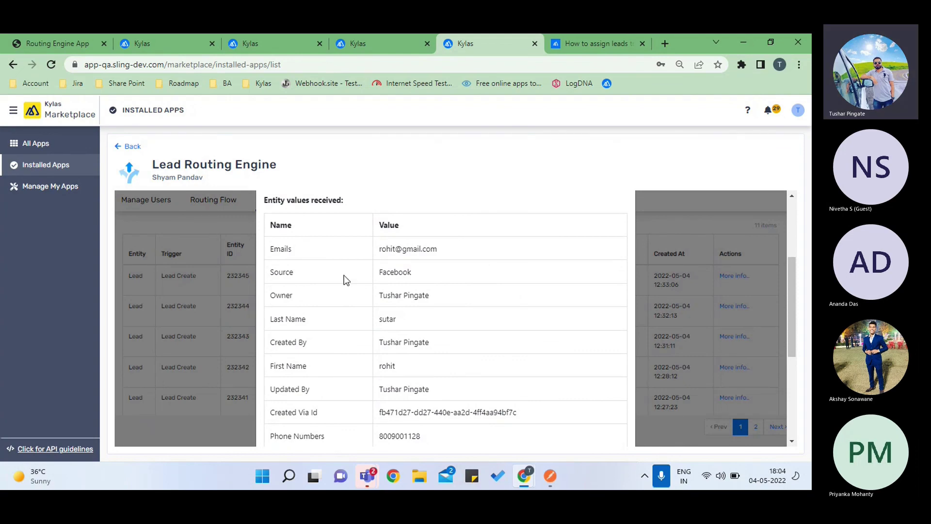
scroll(366, 397, down, 1)
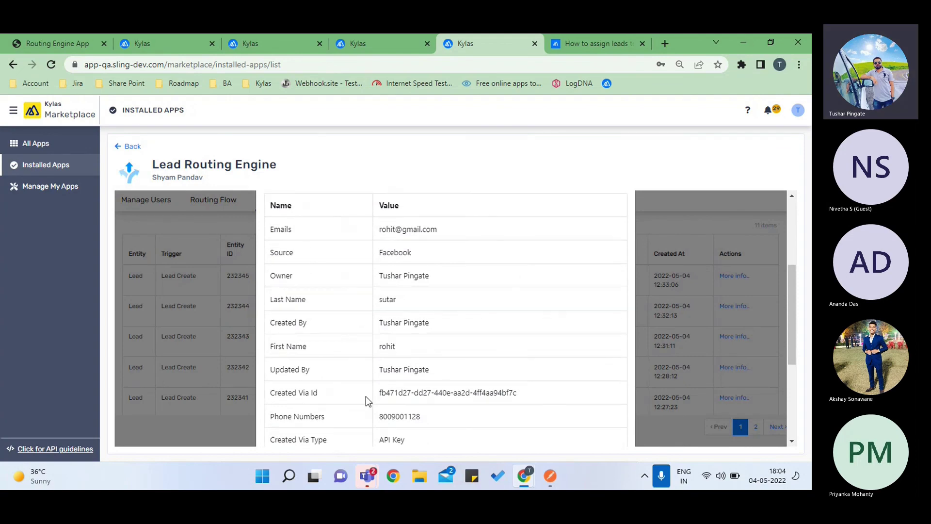
scroll(366, 397, down, 1)
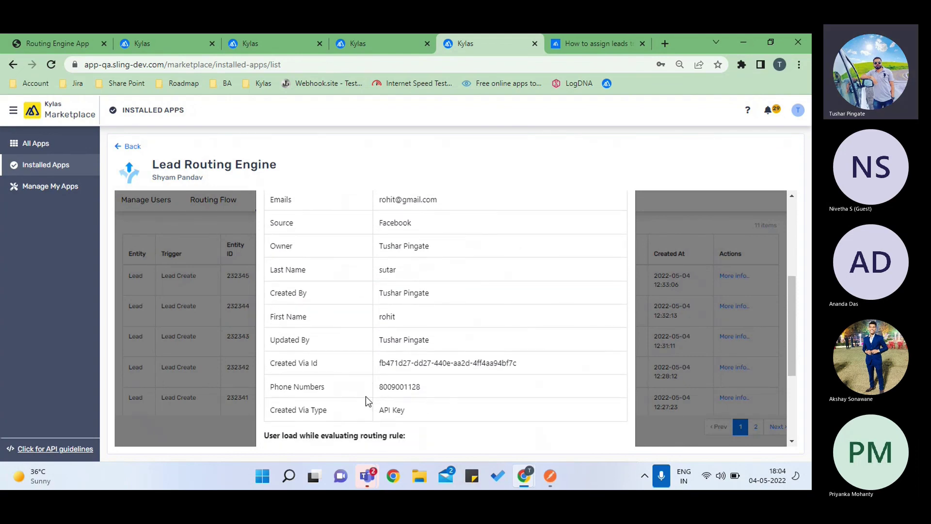
scroll(366, 398, down, 4)
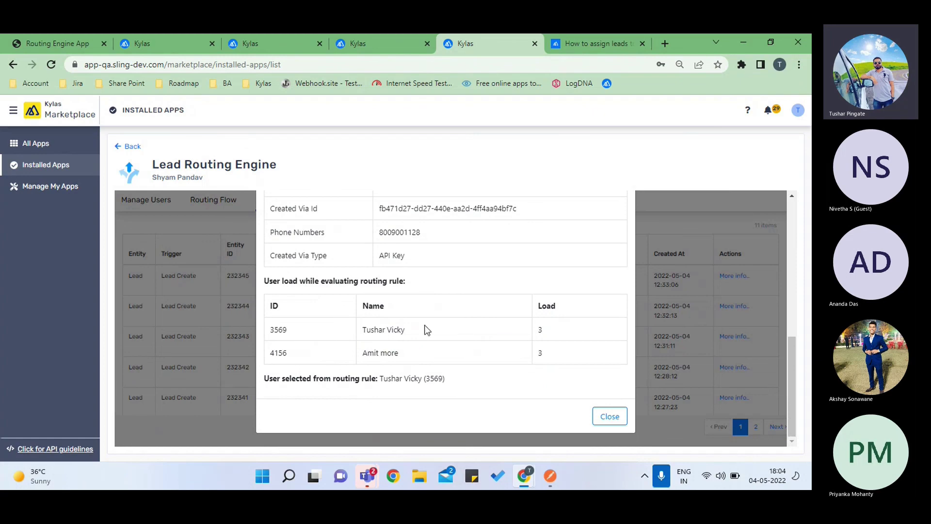
drag(428, 338, 348, 341)
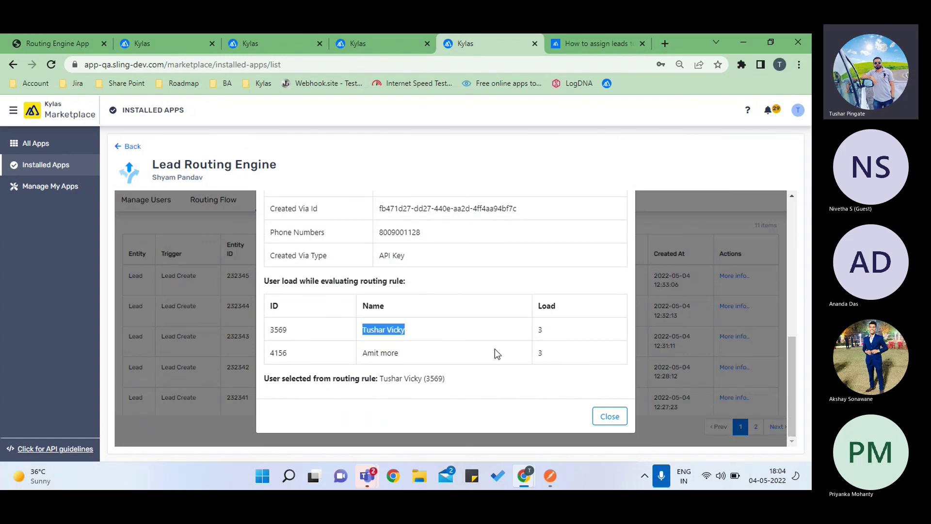
click(393, 353)
drag(398, 353, 363, 352)
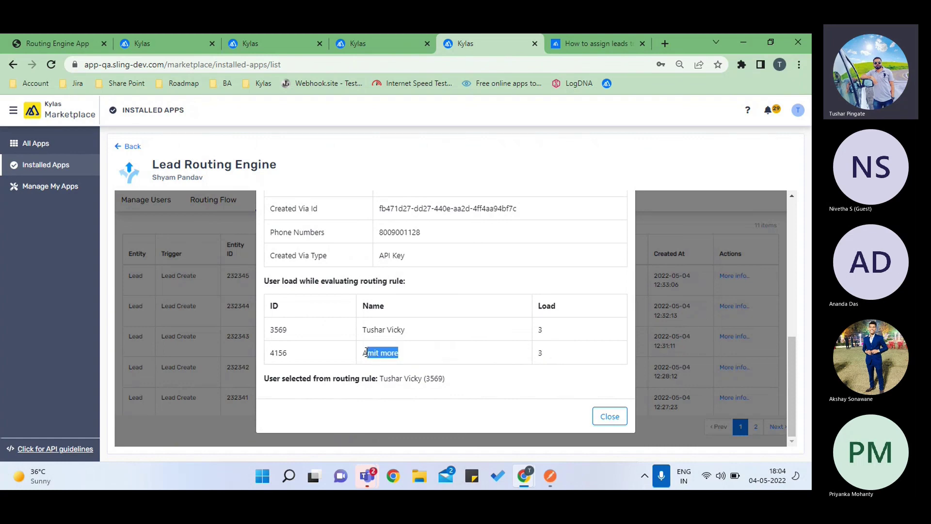
scroll(441, 308, up, 3)
scroll(441, 308, up, 3)
scroll(441, 307, down, 5)
click(596, 417)
- Check the third entry's user loads, then return to the Source lead field settings
click(731, 338)
scroll(525, 345, down, 3)
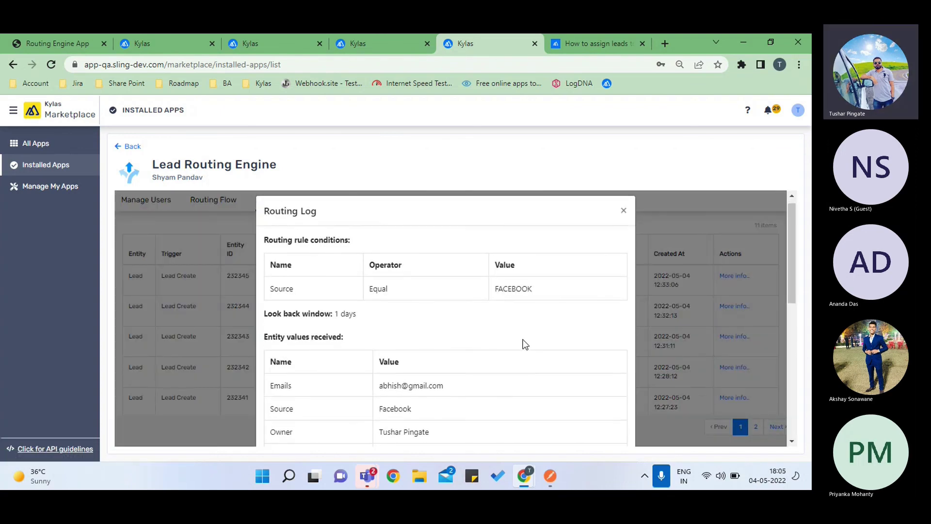
scroll(524, 344, down, 2)
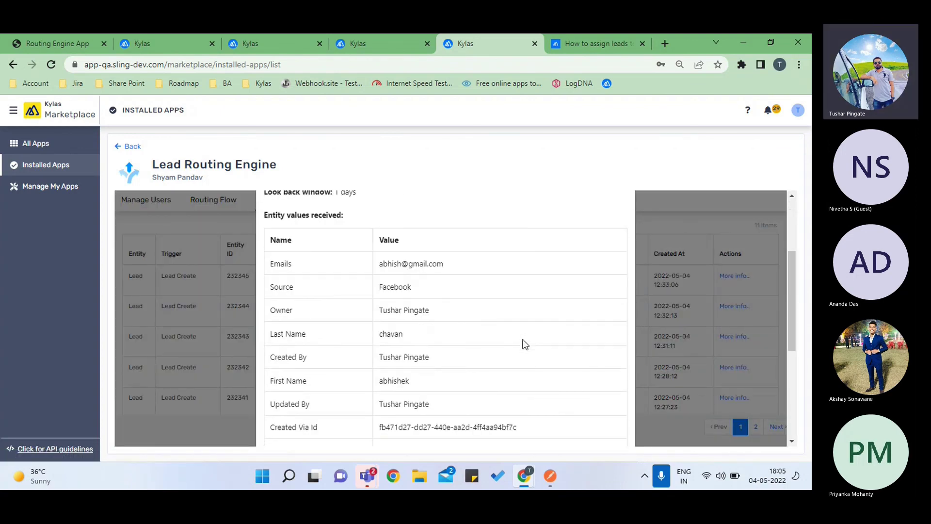
scroll(524, 344, down, 4)
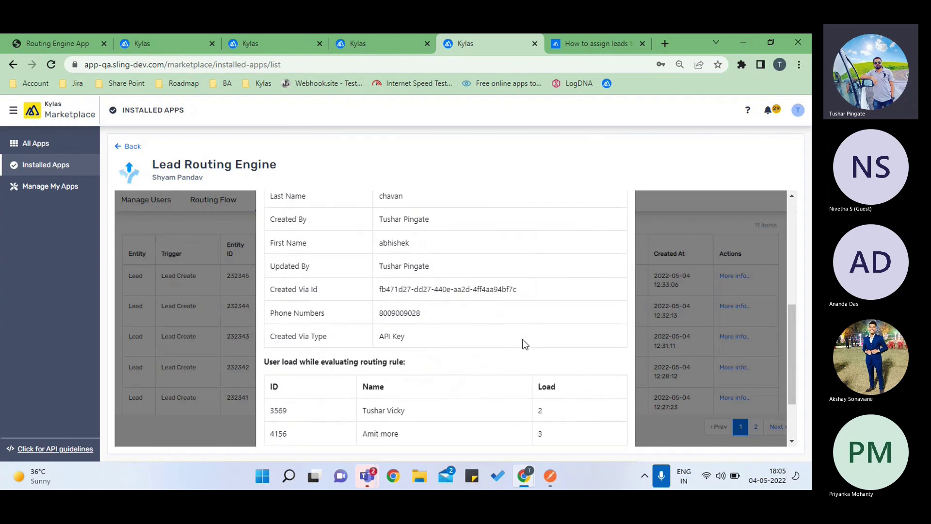
scroll(525, 345, down, 3)
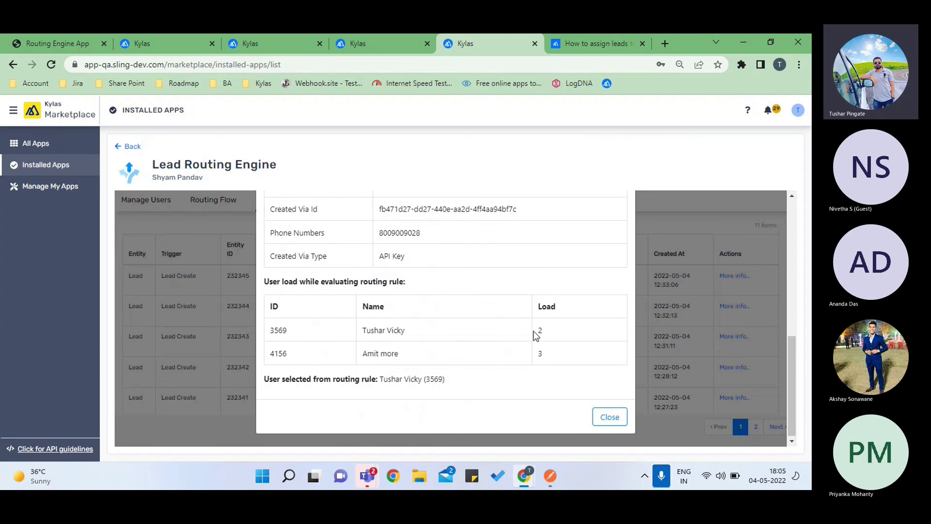
click(375, 50)
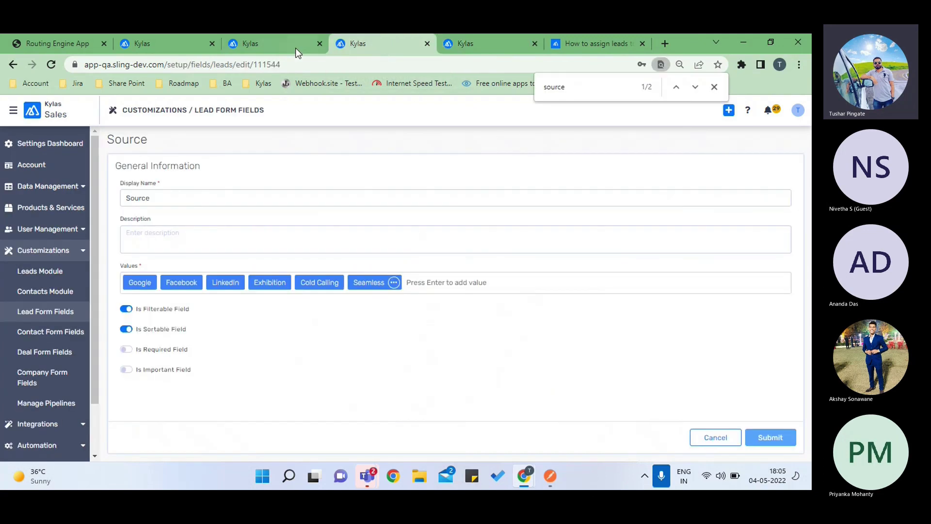
- Return to the New Leads list, then bring up the closing Any Questions slide
click(273, 43)
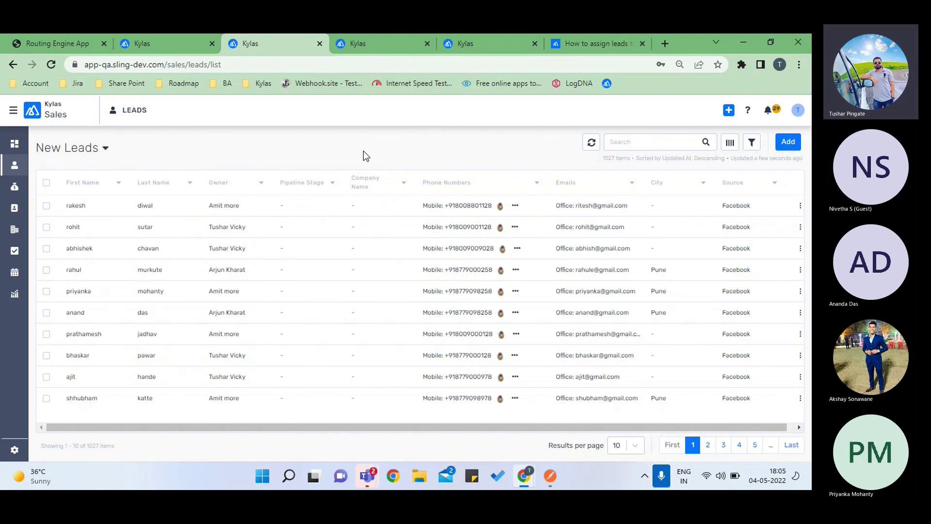
key(alt+Tab)
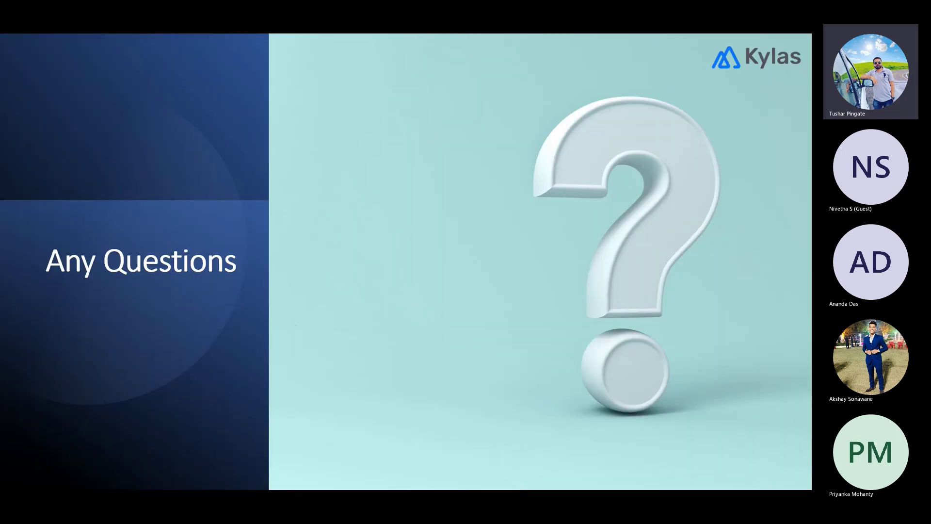